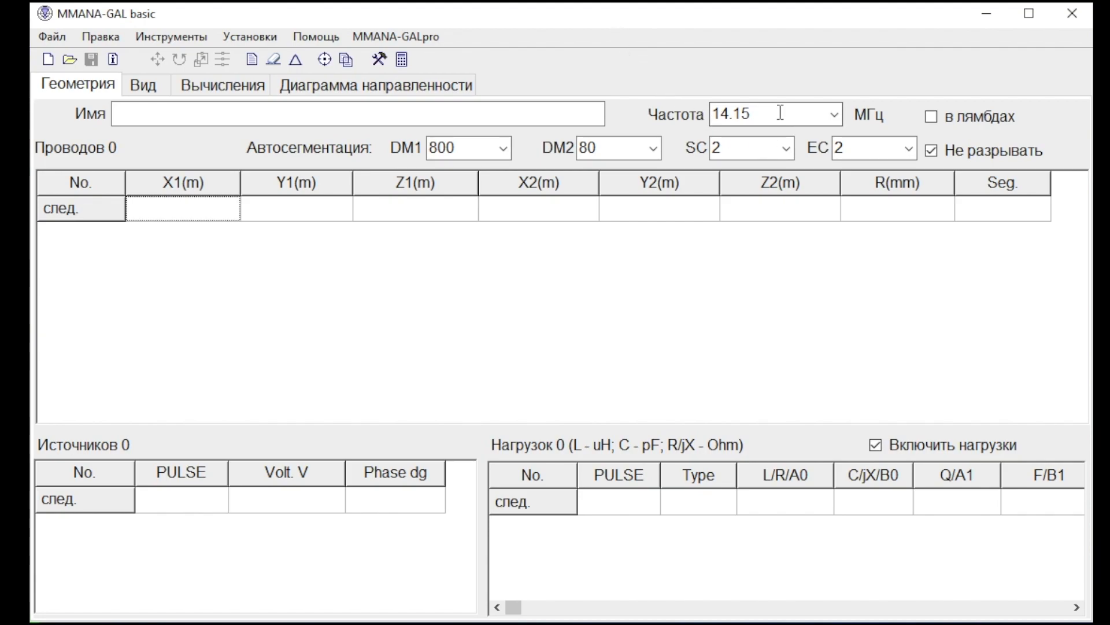
Set the frequency to 28.500 MHz and name the antenna "inverted v".
{"action": "left_click", "coordinate": [834, 116]}
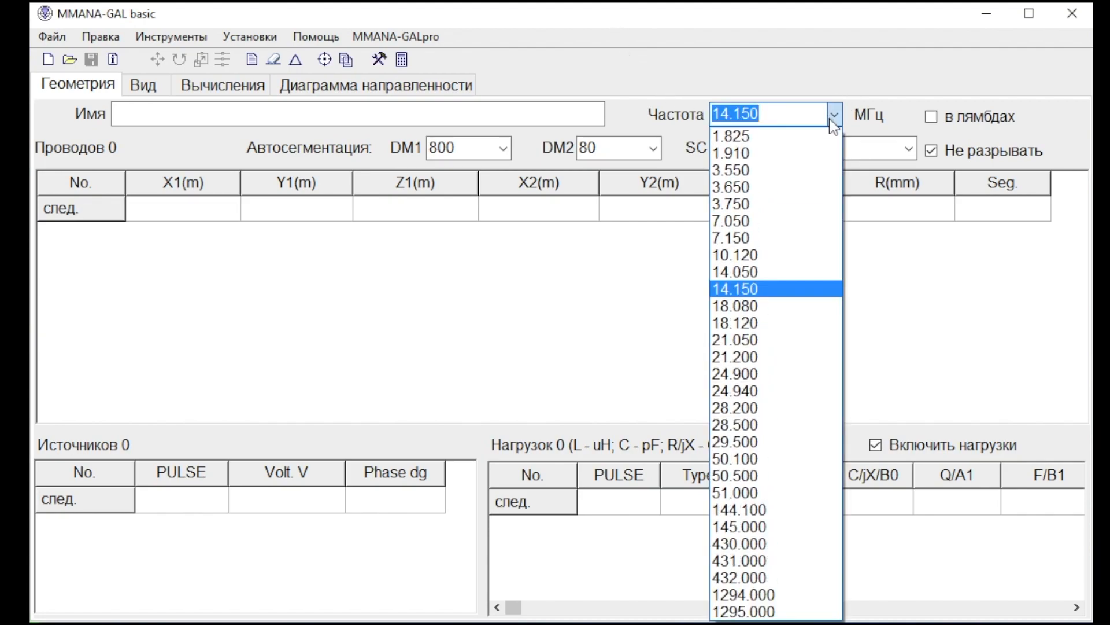
{"action": "left_click", "coordinate": [781, 426]}
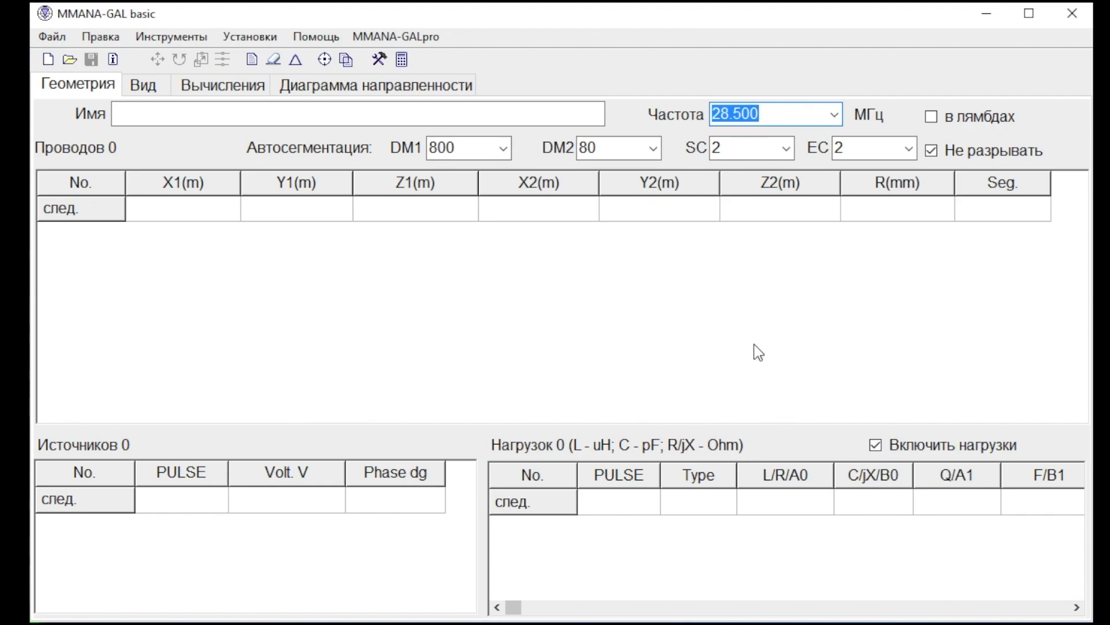
{"action": "left_click", "coordinate": [462, 111]}
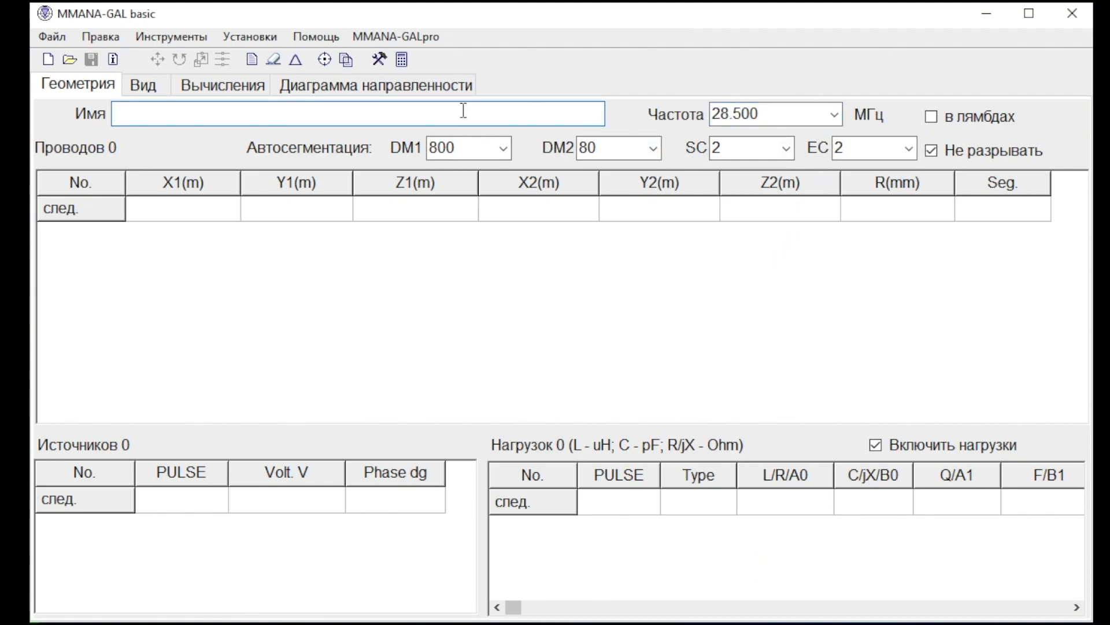
{"action": "type", "text": "inverted v"}
Draw two wires in the XZ plane from X 0, Z 0.5 m to X 0.5 m and X -0.5 m, both at Z 0.
{"action": "left_click", "coordinate": [147, 92]}
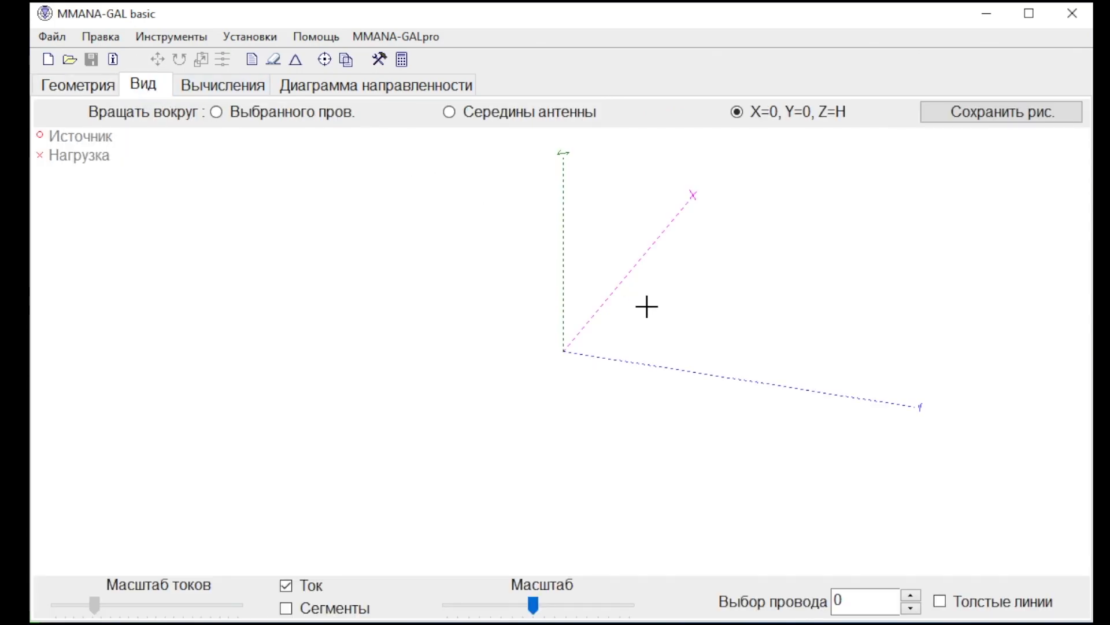
{"action": "left_click_drag", "start_coordinate": [647, 351], "coordinate": [584, 350]}
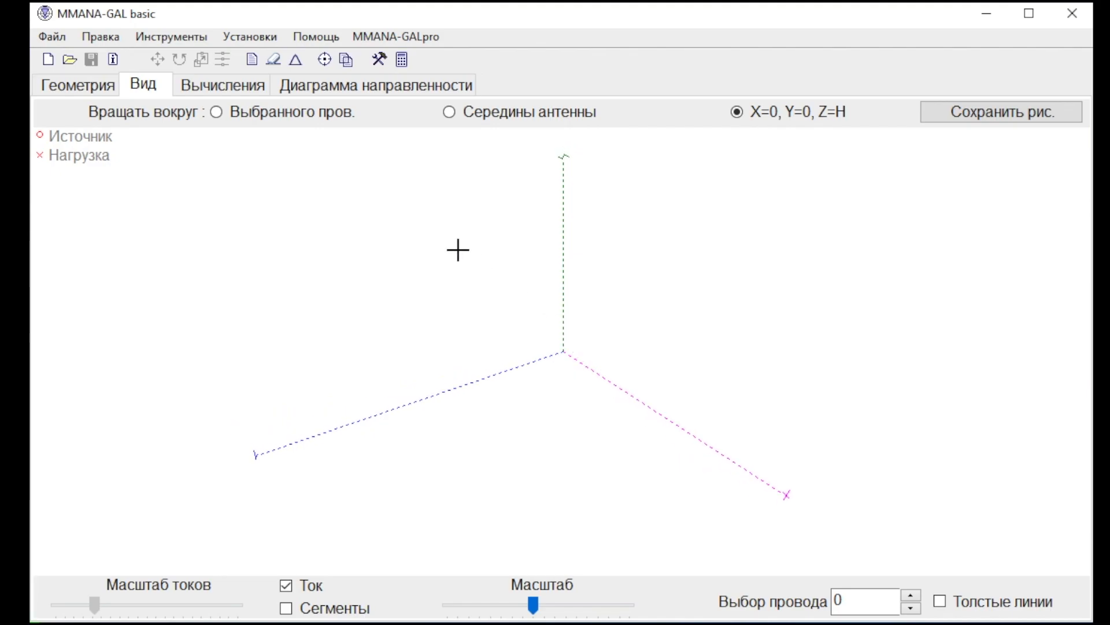
{"action": "left_click", "coordinate": [275, 60]}
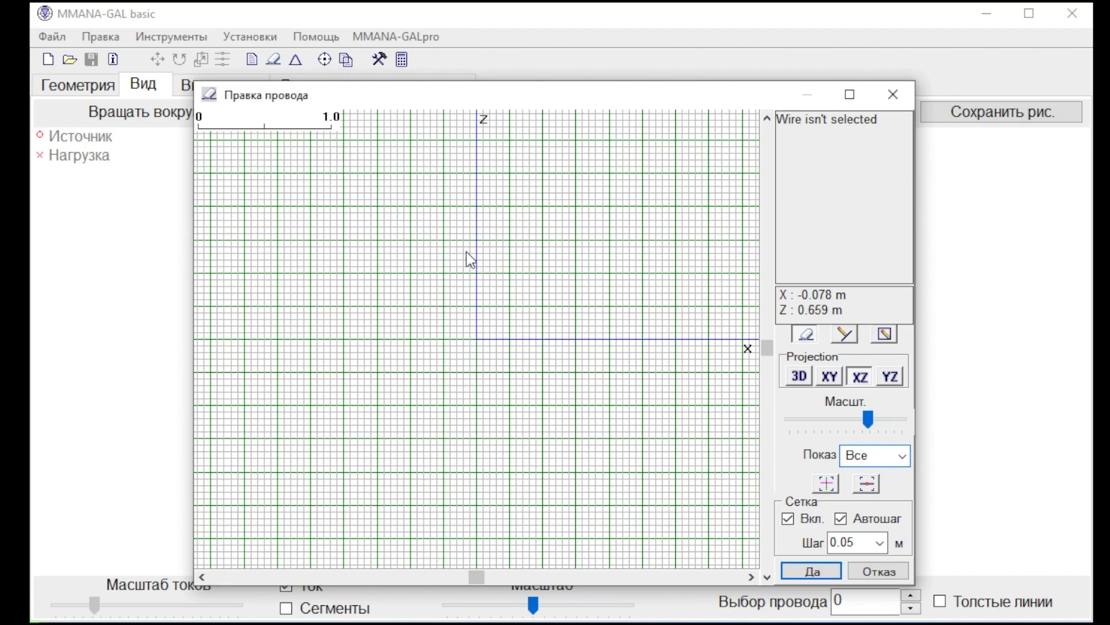
{"action": "left_click", "coordinate": [853, 339]}
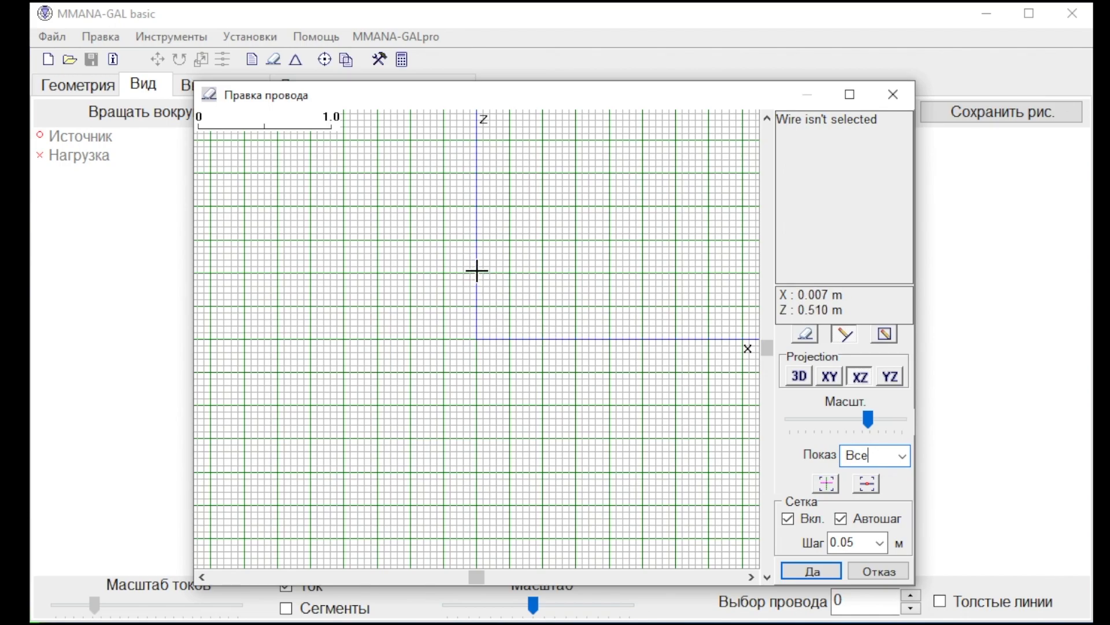
{"action": "left_click_drag", "start_coordinate": [478, 273], "coordinate": [543, 339]}
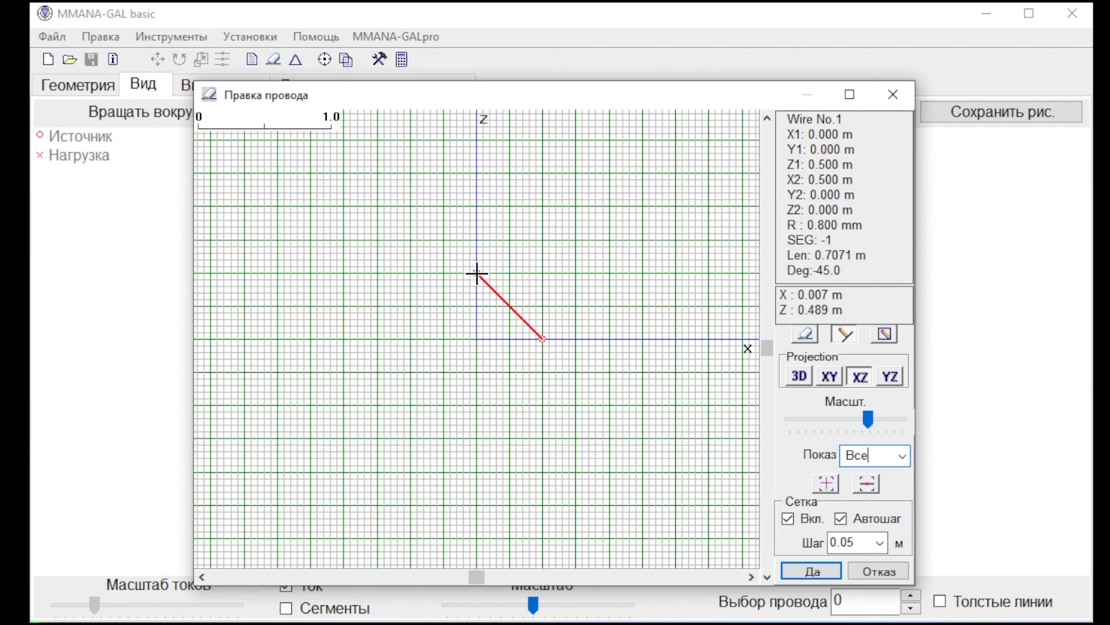
{"action": "left_click_drag", "start_coordinate": [475, 273], "coordinate": [411, 339]}
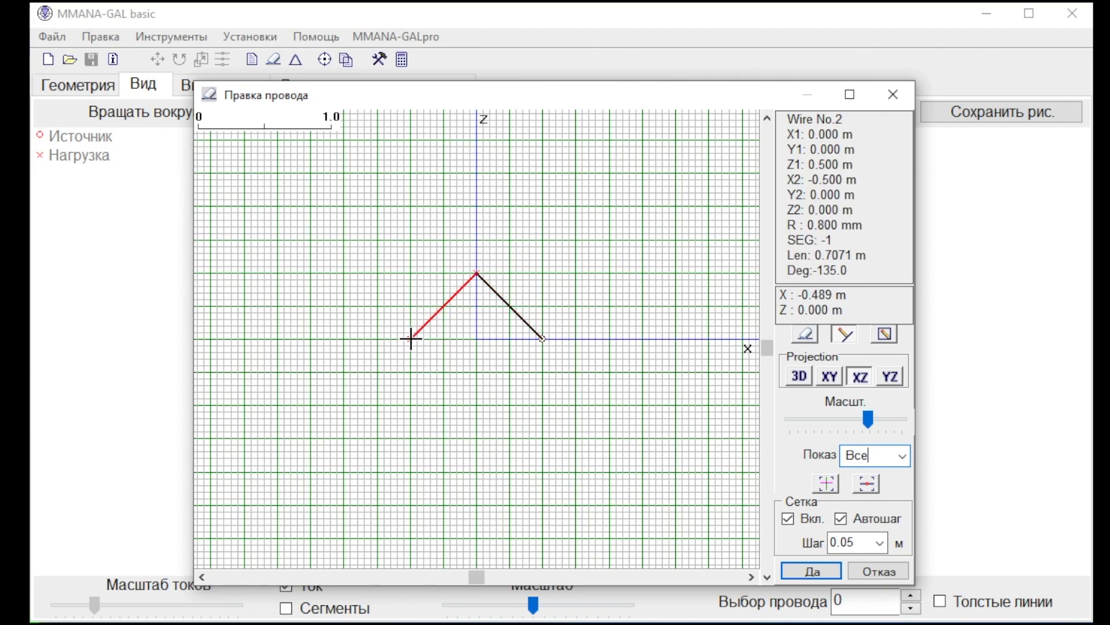
Set the length of wire 2 to 5 m, keeping its start point in place.
{"action": "left_click", "coordinate": [833, 234]}
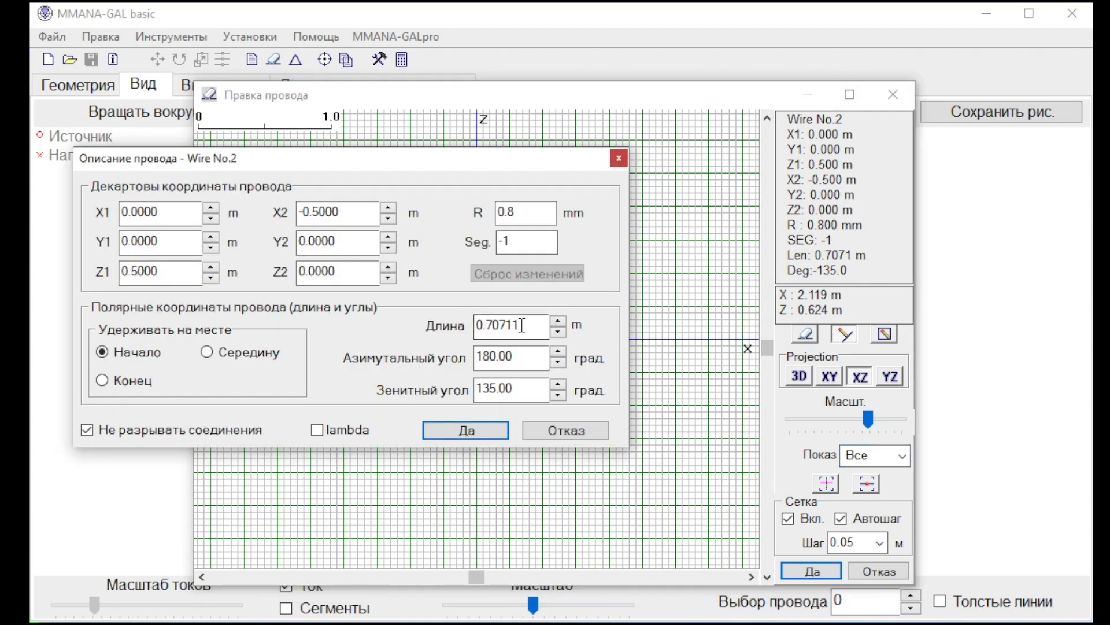
{"action": "left_click_drag", "start_coordinate": [528, 320], "coordinate": [496, 351]}
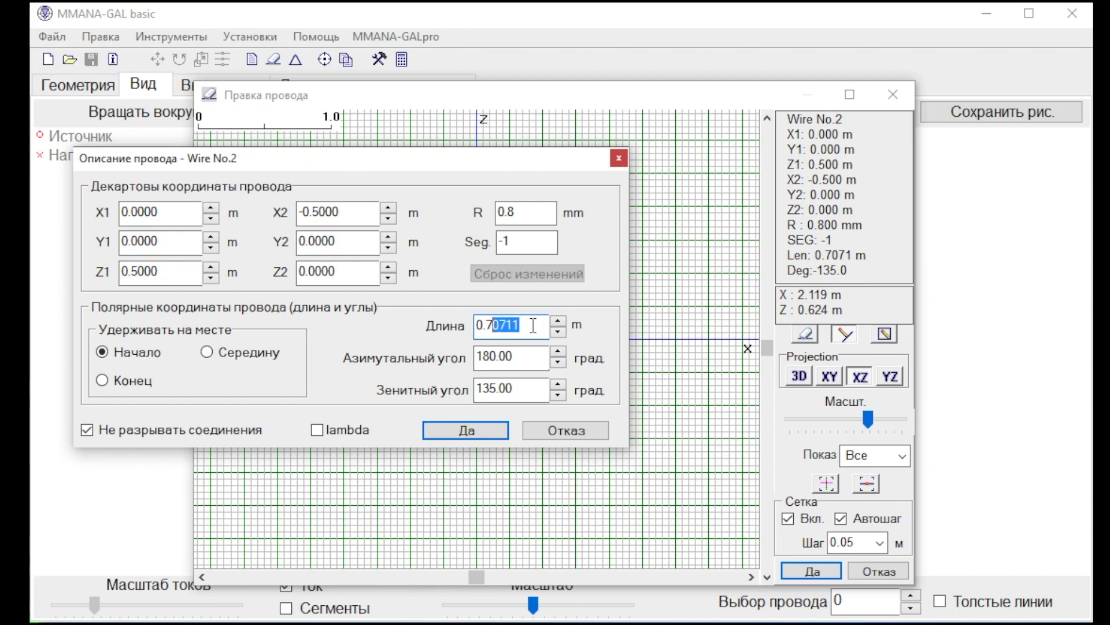
{"action": "left_click_drag", "start_coordinate": [530, 325], "coordinate": [450, 329]}
{"action": "type", "text": "5"}
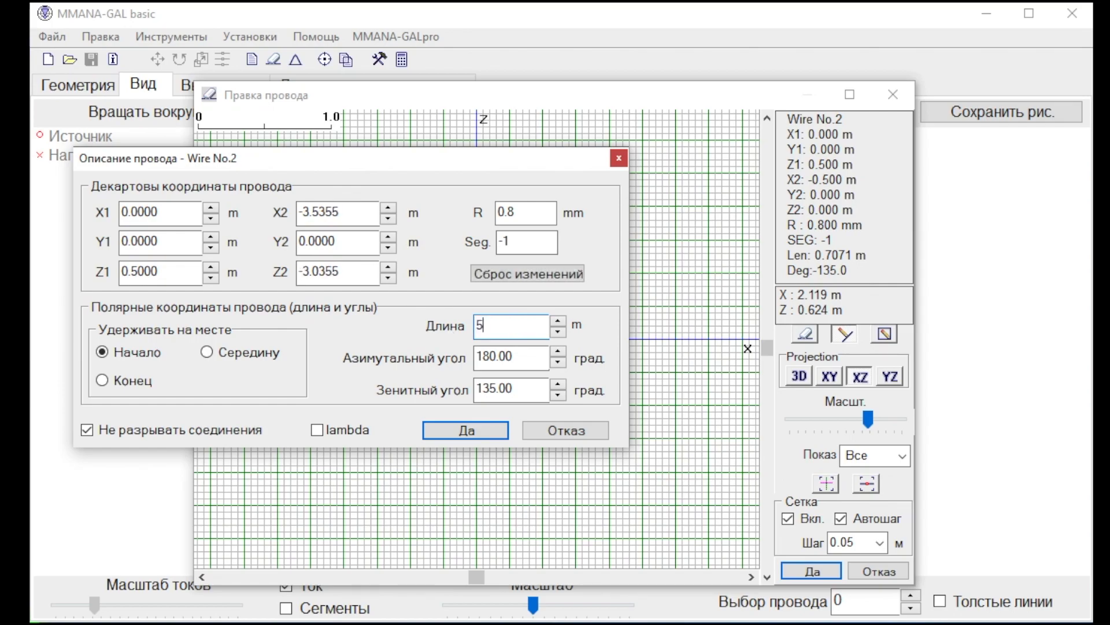
{"action": "left_click", "coordinate": [477, 431]}
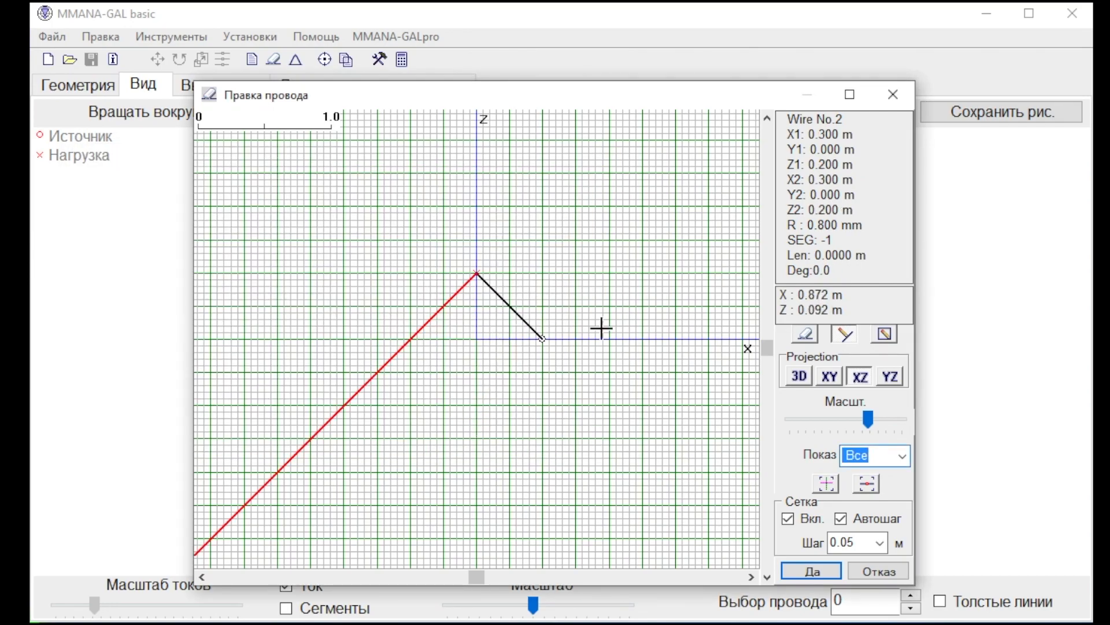
Set the length of wire 1 to 5 m, keeping its start point in place.
{"action": "left_click", "coordinate": [806, 334]}
{"action": "left_click", "coordinate": [526, 323]}
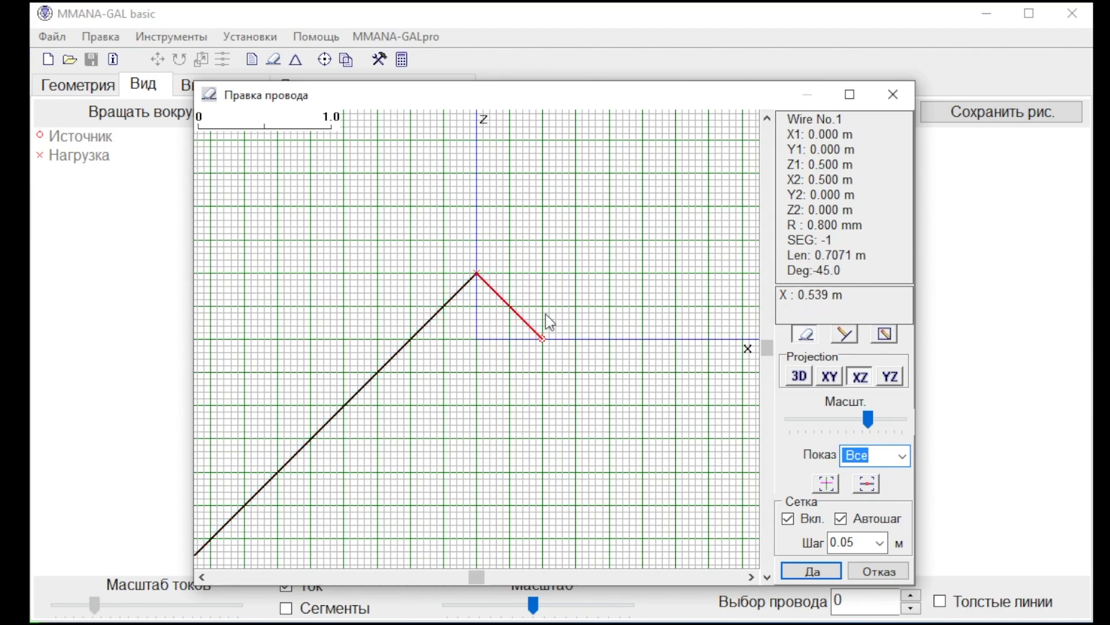
{"action": "left_click", "coordinate": [853, 194]}
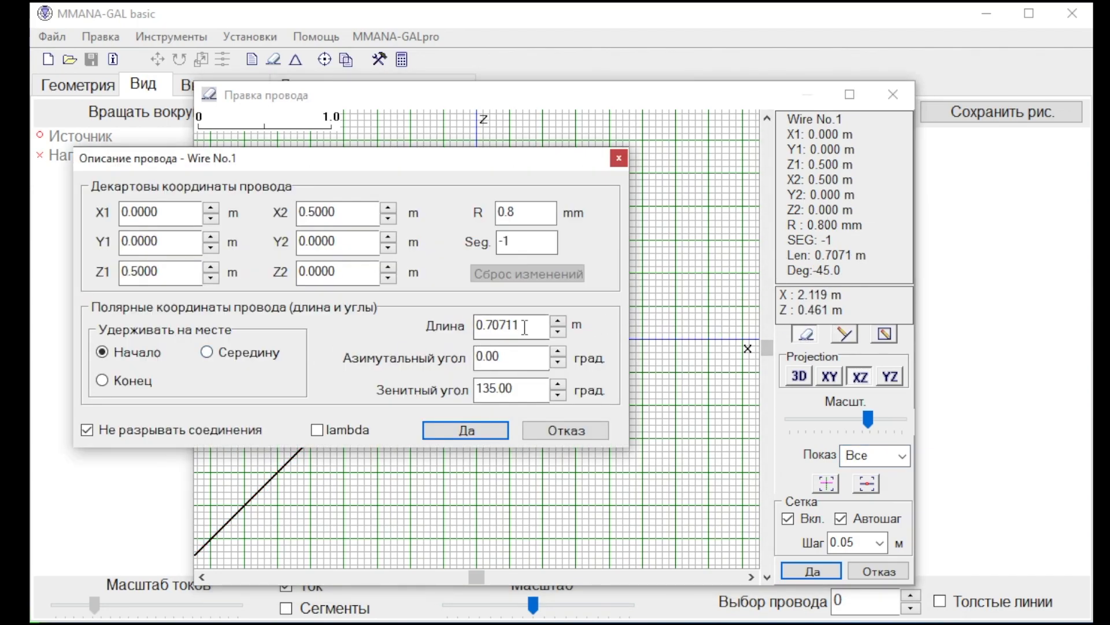
{"action": "left_click_drag", "start_coordinate": [524, 326], "coordinate": [411, 326]}
{"action": "type", "text": "5"}
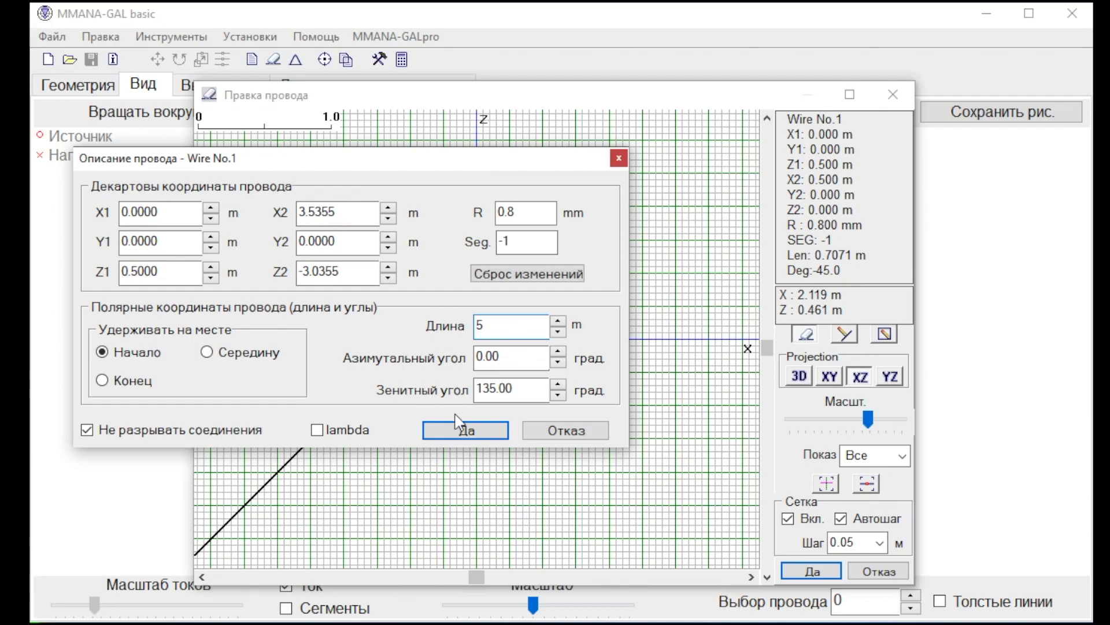
{"action": "left_click", "coordinate": [465, 430]}
{"action": "left_click_drag", "start_coordinate": [867, 418], "coordinate": [855, 416]}
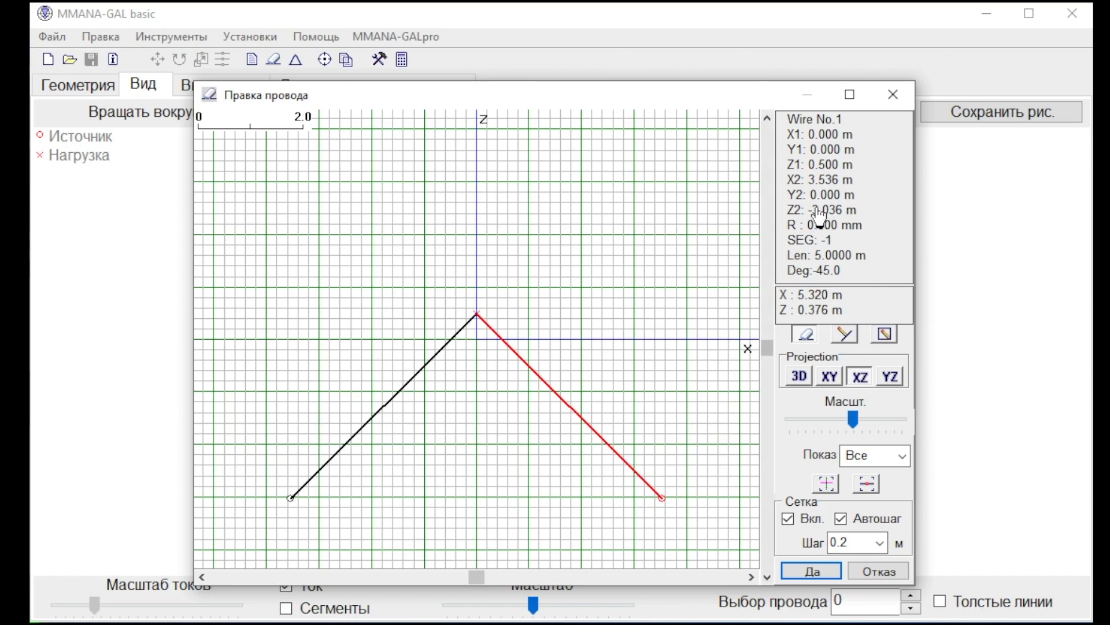
Check the Cartesian coordinates of wire 1 and wire 2 in their wire descriptions.
{"action": "left_click", "coordinate": [840, 202]}
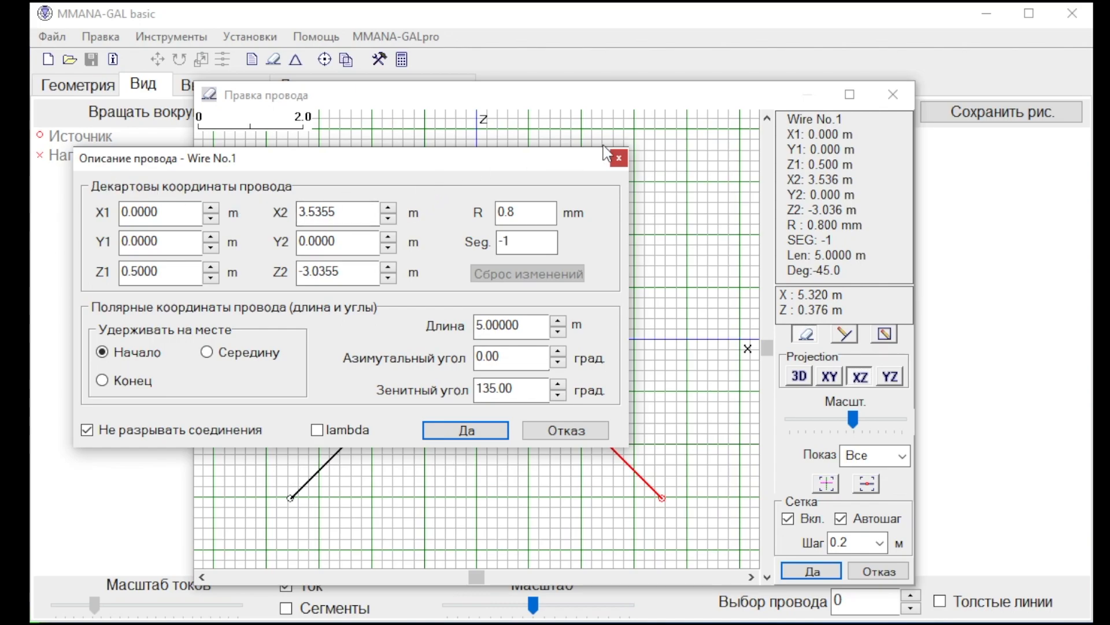
{"action": "left_click", "coordinate": [619, 157]}
{"action": "left_click", "coordinate": [466, 346]}
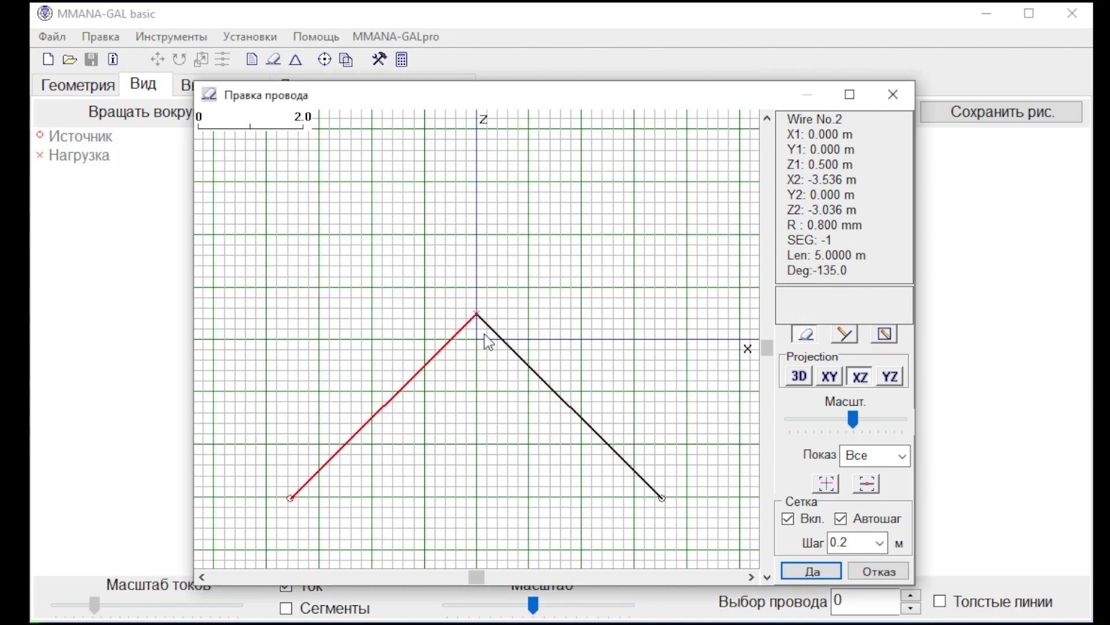
{"action": "left_click", "coordinate": [831, 212]}
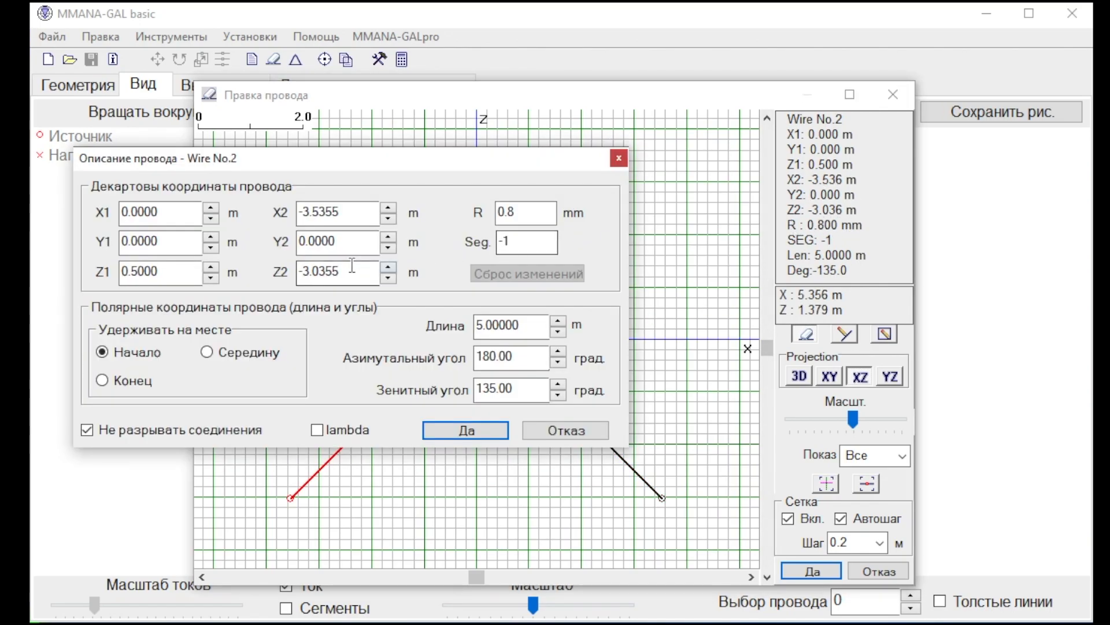
{"action": "double_click", "coordinate": [352, 209]}
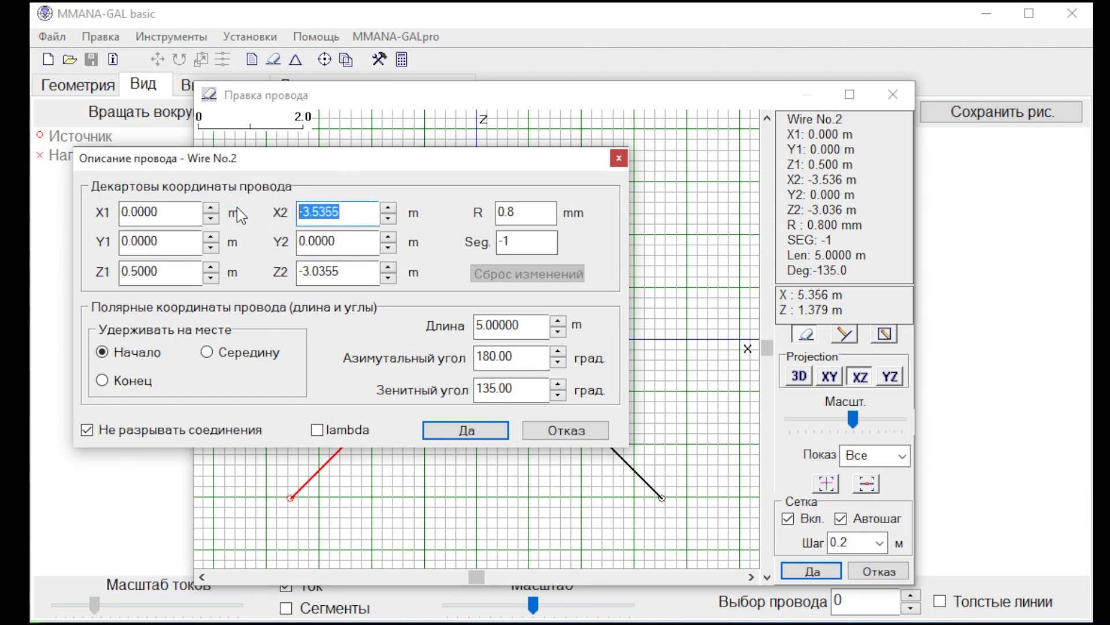
{"action": "left_click", "coordinate": [482, 433]}
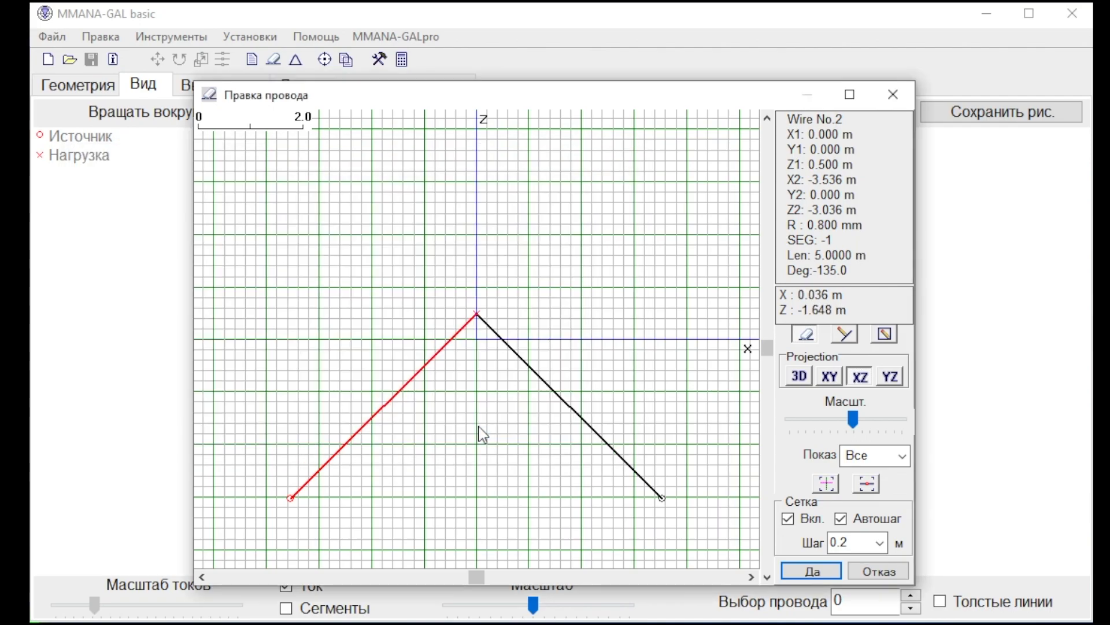
Accept the drawn wires and add a source at the start of wire 1.
{"action": "left_click", "coordinate": [824, 564]}
{"action": "left_click_drag", "start_coordinate": [545, 422], "coordinate": [578, 416]}
{"action": "left_click", "coordinate": [589, 363]}
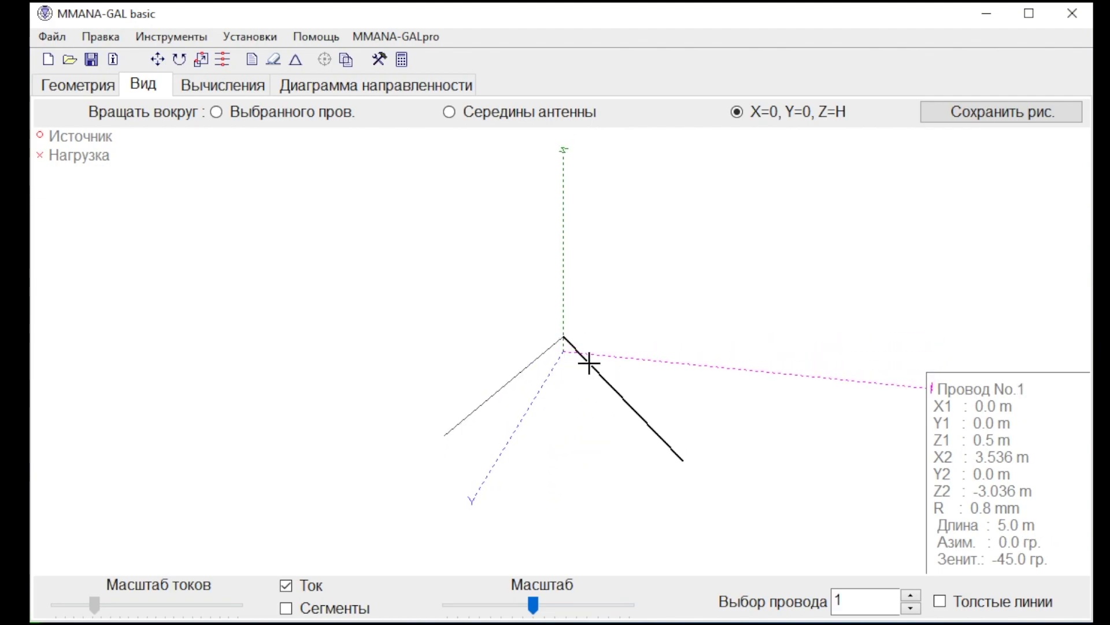
{"action": "right_click", "coordinate": [589, 363]}
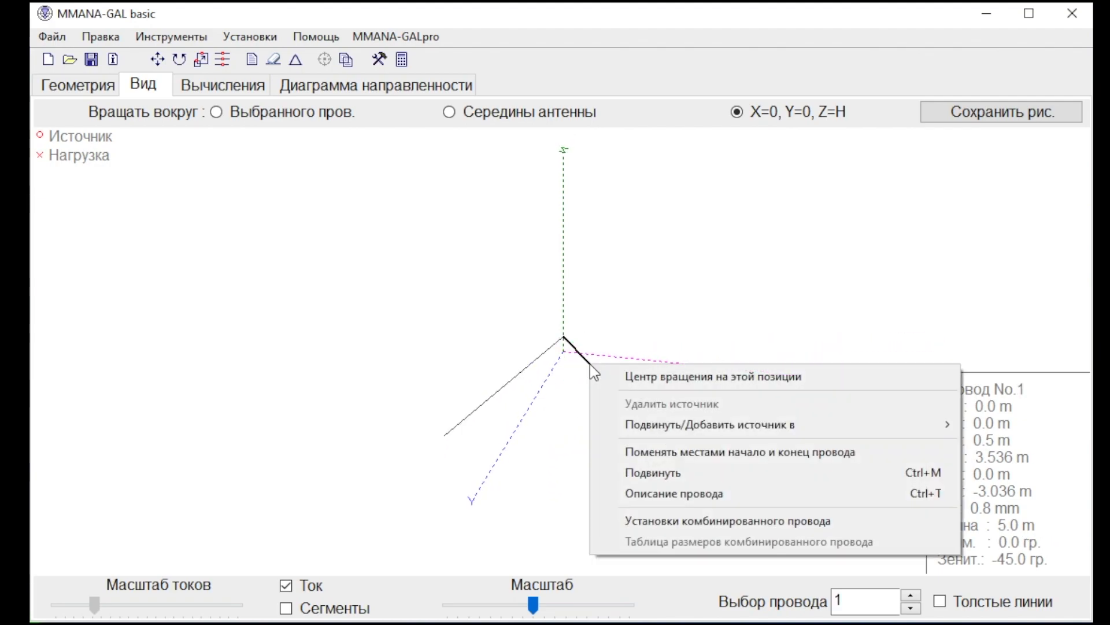
{"action": "mouse_move", "coordinate": [633, 415]}
{"action": "mouse_move", "coordinate": [832, 432]}
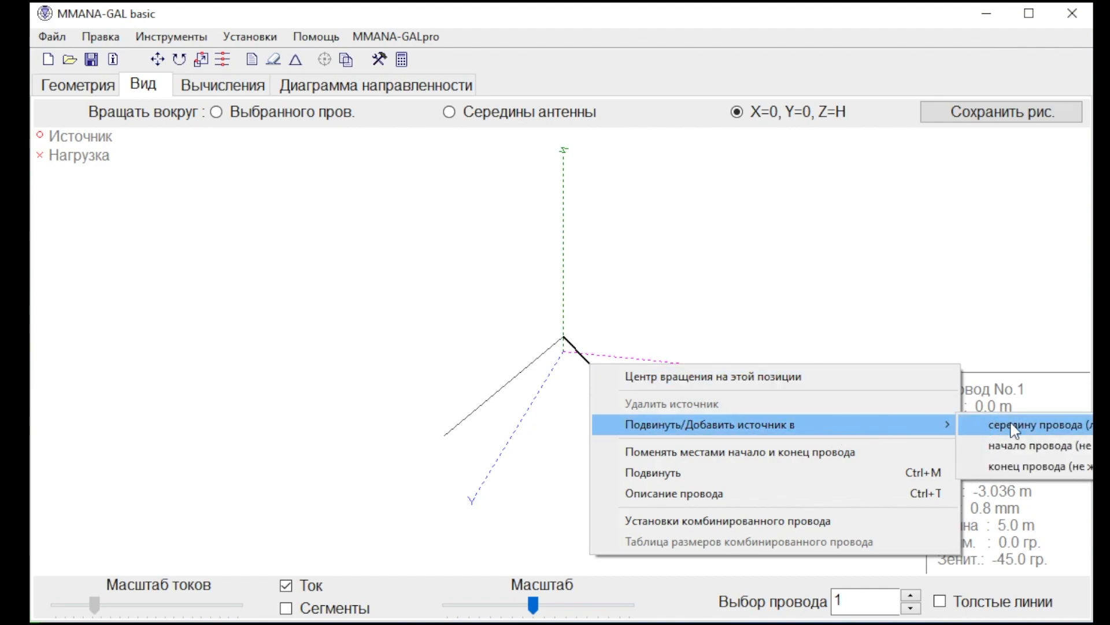
{"action": "left_click", "coordinate": [1027, 453]}
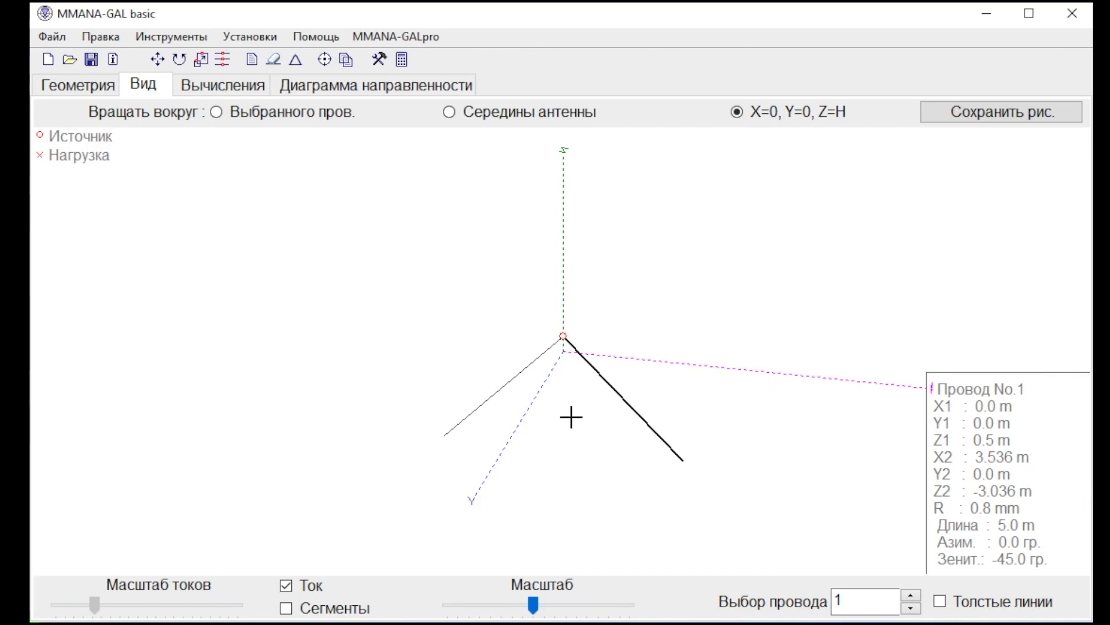
Calculate the antenna at 28.5 MHz in free space with copper wire and view its radiation pattern.
{"action": "left_click", "coordinate": [226, 86]}
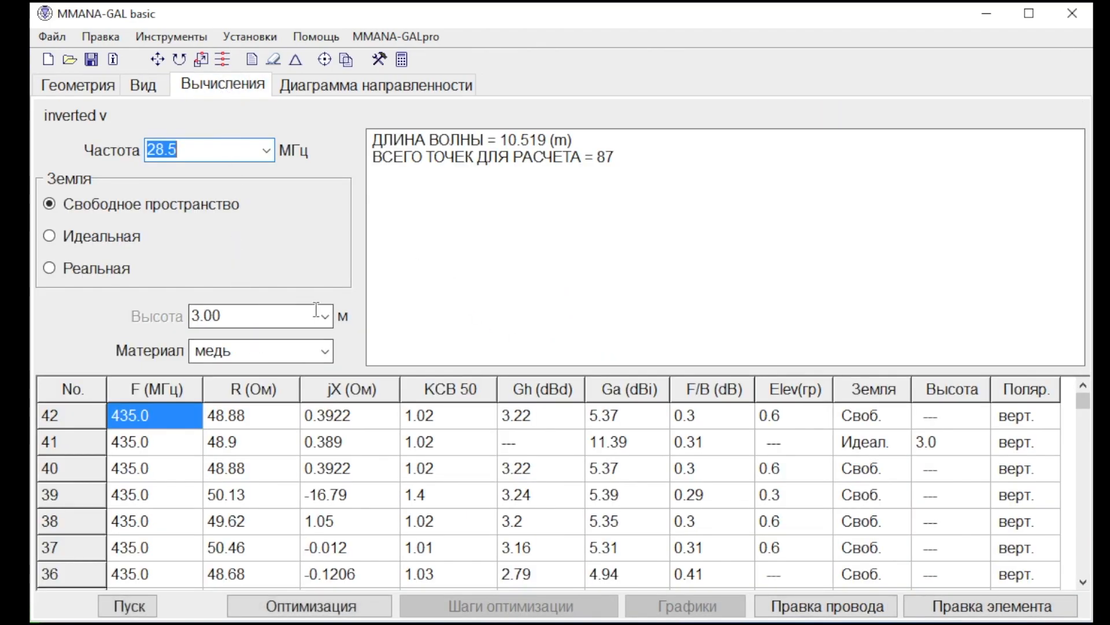
{"action": "left_click", "coordinate": [140, 606]}
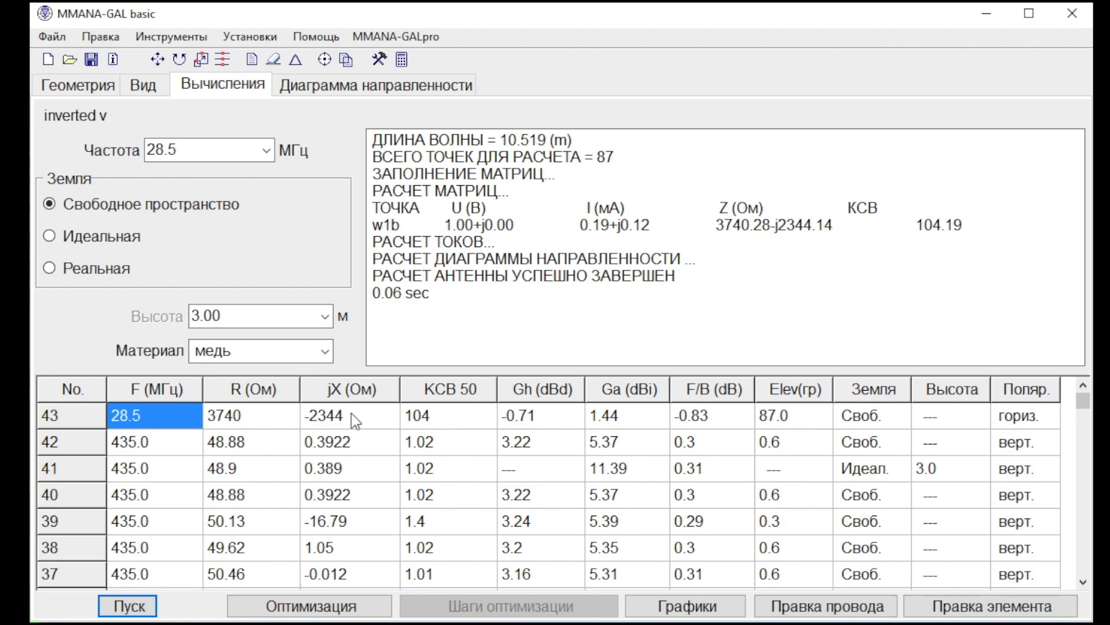
{"action": "left_click", "coordinate": [318, 87]}
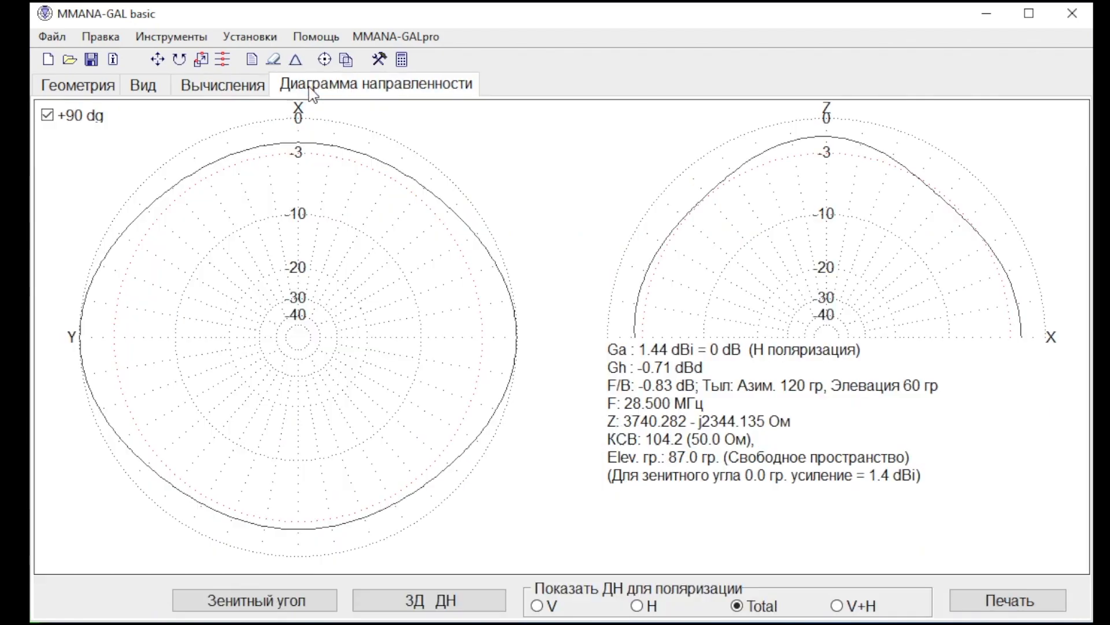
{"action": "left_click", "coordinate": [197, 92]}
Enlarge the current scale in the antenna view to examine the current distribution along both wires.
{"action": "left_click", "coordinate": [147, 92]}
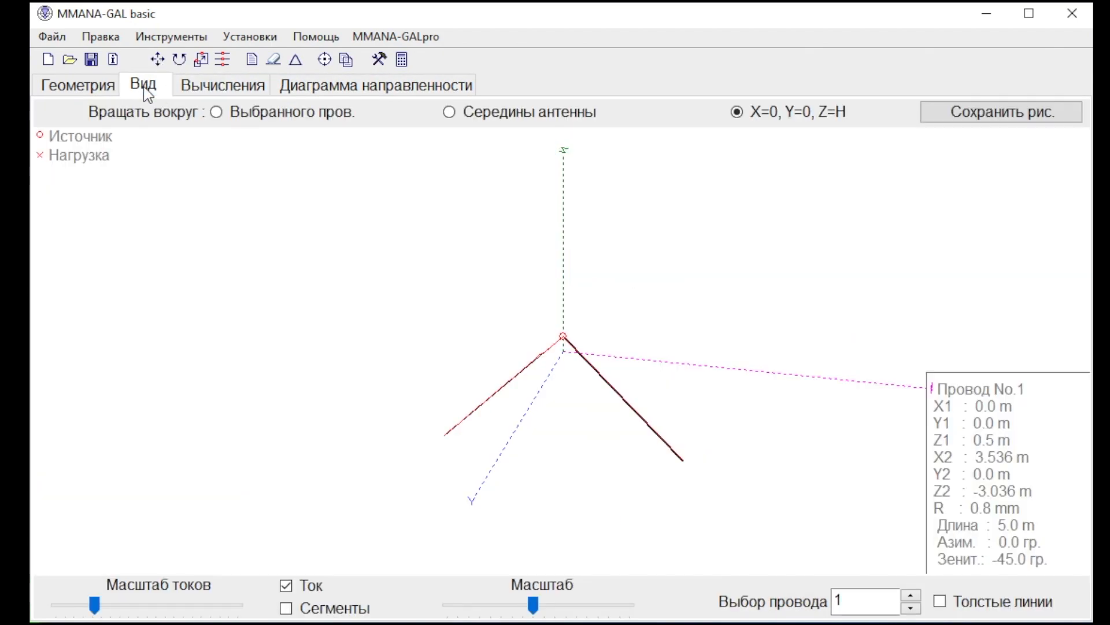
{"action": "left_click_drag", "start_coordinate": [95, 604], "coordinate": [214, 604]}
{"action": "left_click_drag", "start_coordinate": [463, 405], "coordinate": [468, 406]}
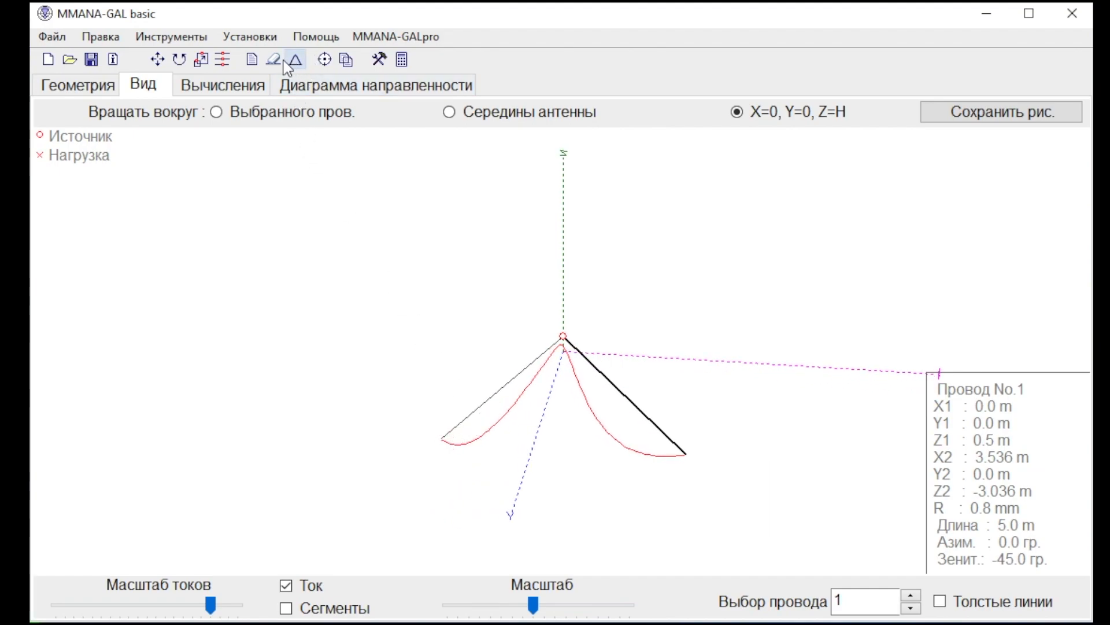
In the optimization settings, lower the gain, F/B and jX weights to minimum and raise the SWR weight.
{"action": "left_click", "coordinate": [323, 60]}
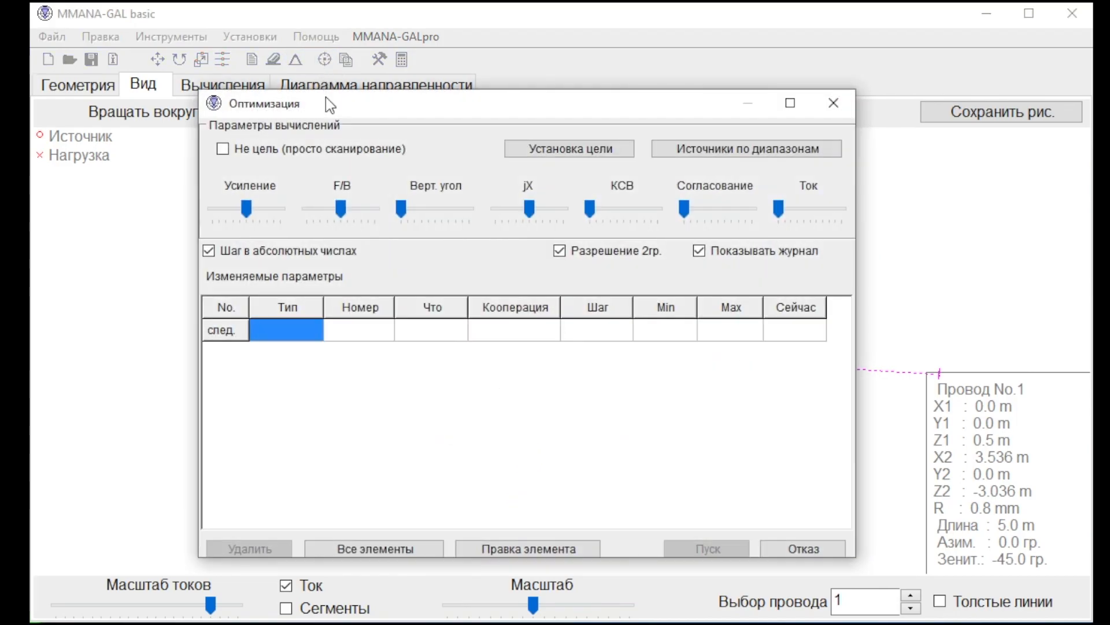
{"action": "left_click", "coordinate": [226, 211]}
{"action": "left_click_drag", "start_coordinate": [226, 211], "coordinate": [212, 212]}
{"action": "left_click_drag", "start_coordinate": [340, 209], "coordinate": [249, 203]}
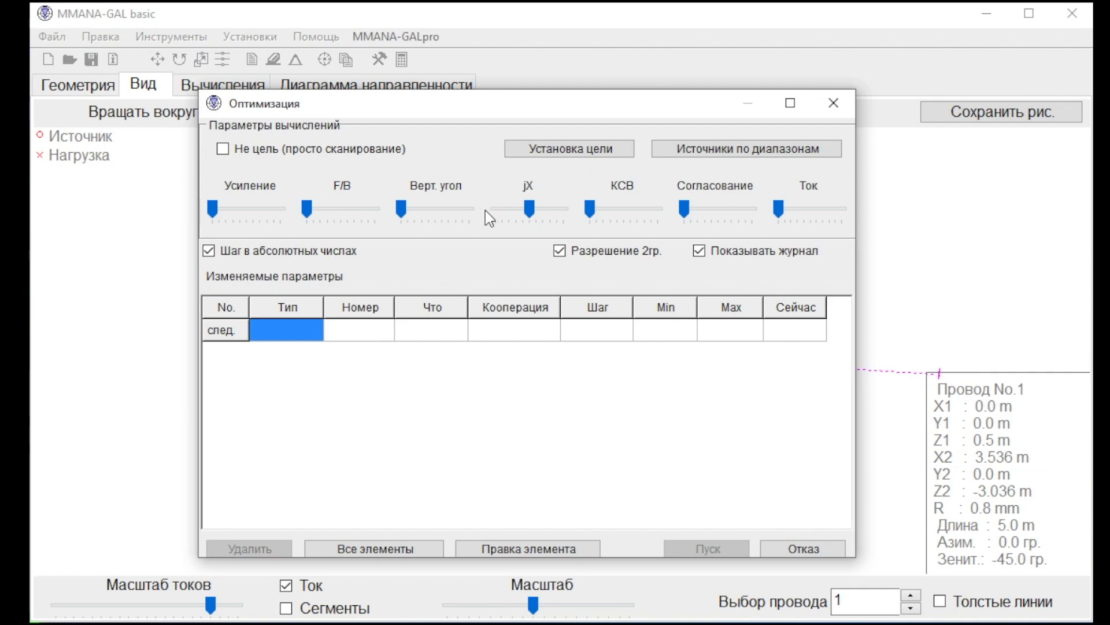
{"action": "left_click_drag", "start_coordinate": [529, 209], "coordinate": [430, 216]}
{"action": "left_click", "coordinate": [633, 214]}
Add two Cartesian-coordinate wire entries to the optimization variables, one for wire 1 and one for wire 2.
{"action": "left_click", "coordinate": [293, 331]}
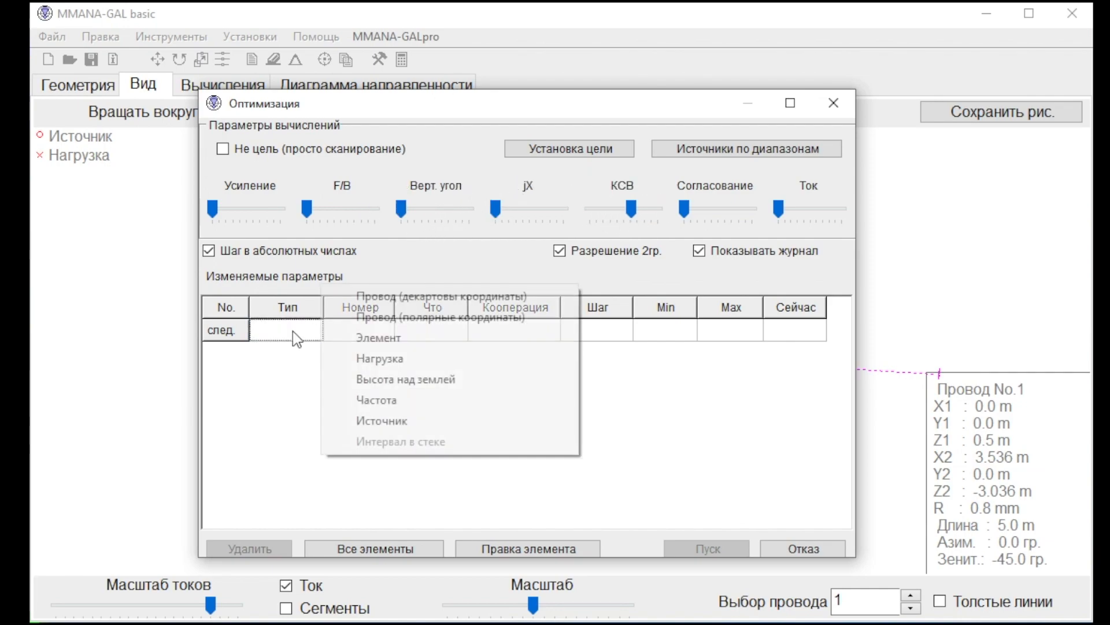
{"action": "left_click", "coordinate": [397, 297]}
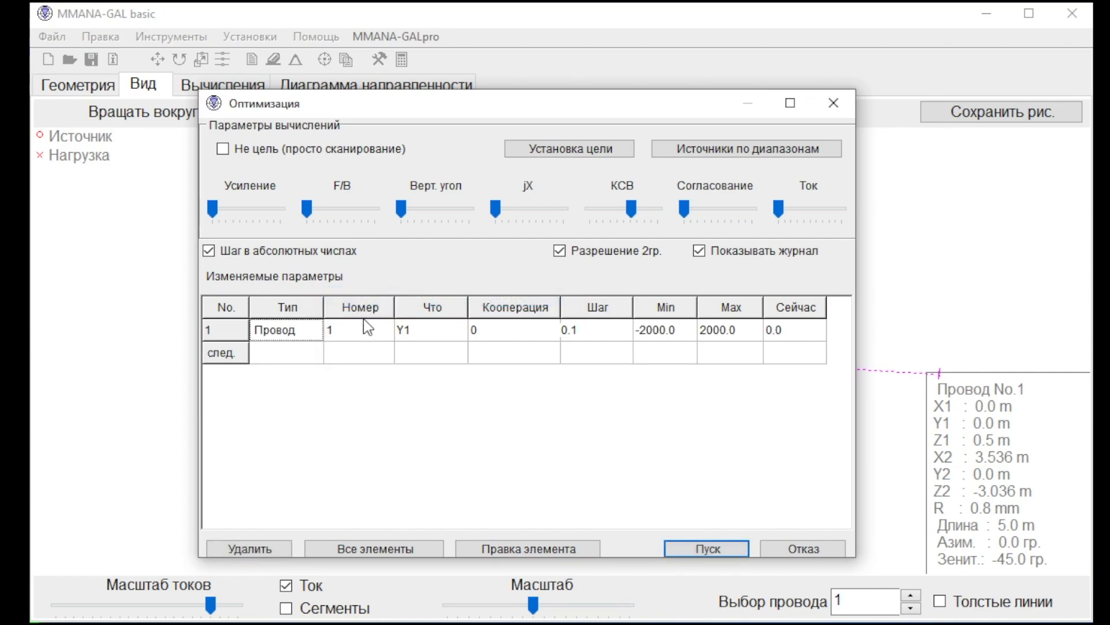
{"action": "left_click", "coordinate": [290, 355]}
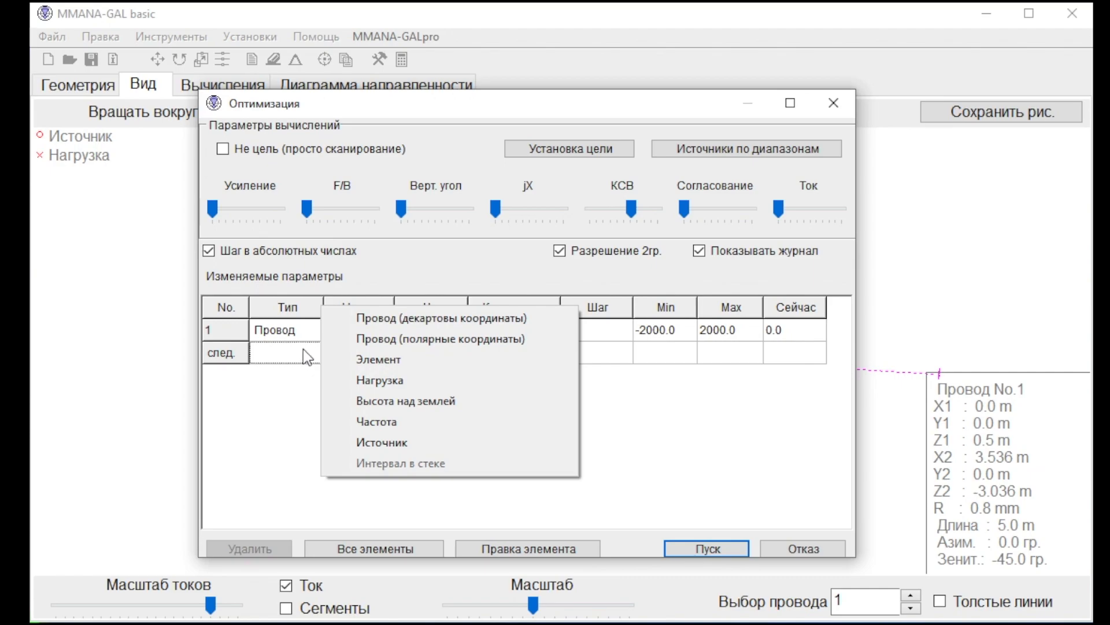
{"action": "left_click", "coordinate": [381, 317]}
{"action": "left_click", "coordinate": [364, 358]}
{"action": "type", "text": "2"}
{"action": "key", "text": "Return"}
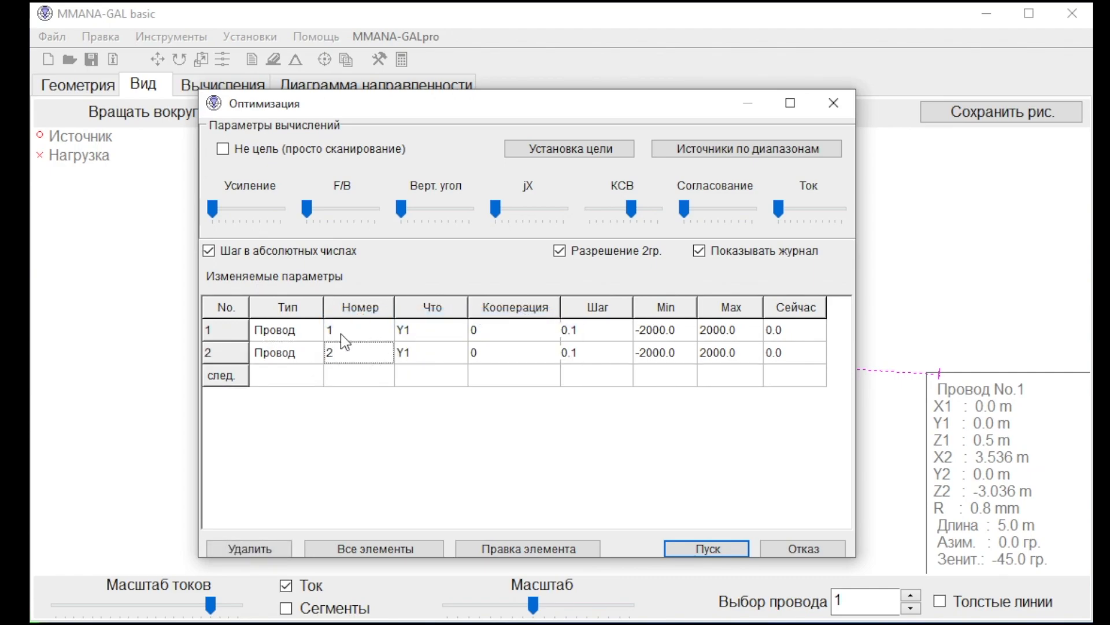
Set Z2 as the parameter to vary for both wires in the optimization table.
{"action": "left_click", "coordinate": [439, 335]}
{"action": "left_click", "coordinate": [443, 332]}
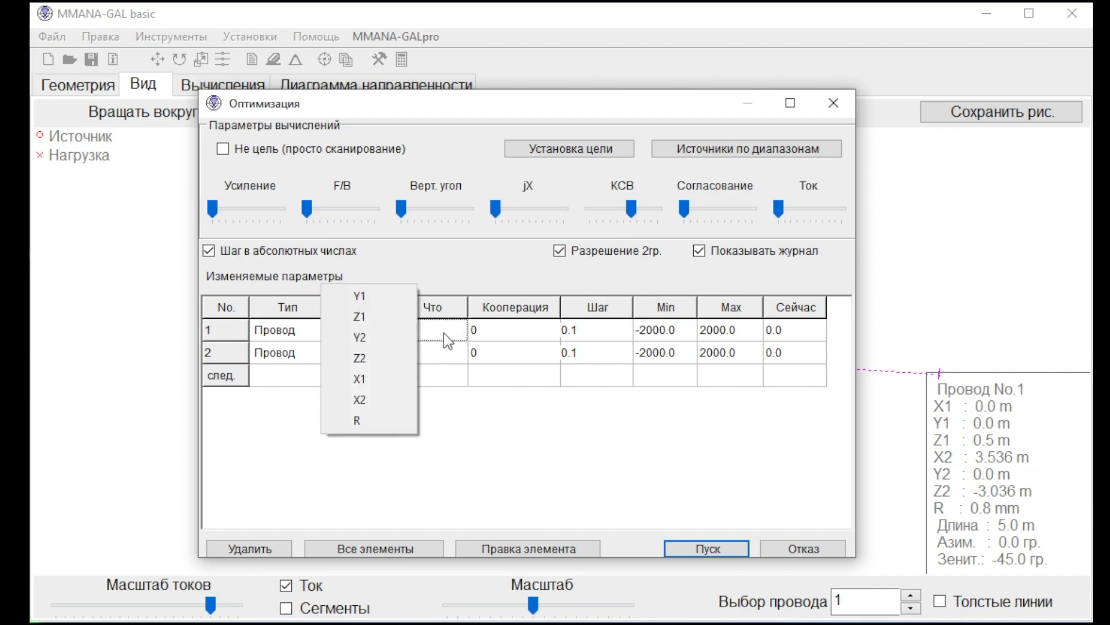
{"action": "left_click", "coordinate": [399, 359]}
{"action": "left_click", "coordinate": [434, 354]}
{"action": "left_click", "coordinate": [433, 353]}
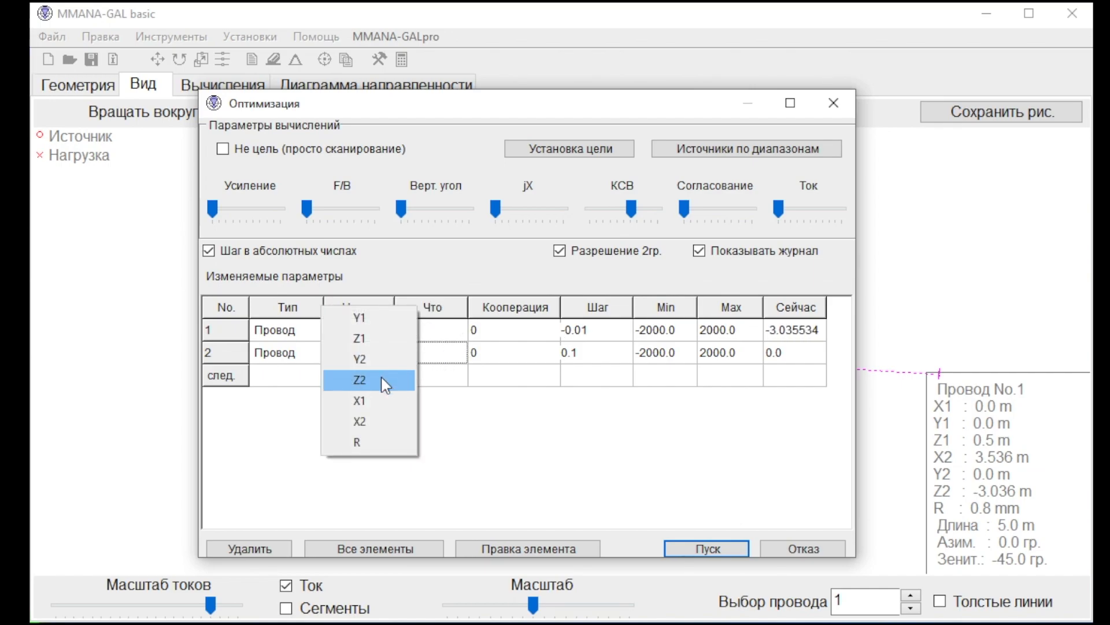
{"action": "left_click", "coordinate": [385, 380]}
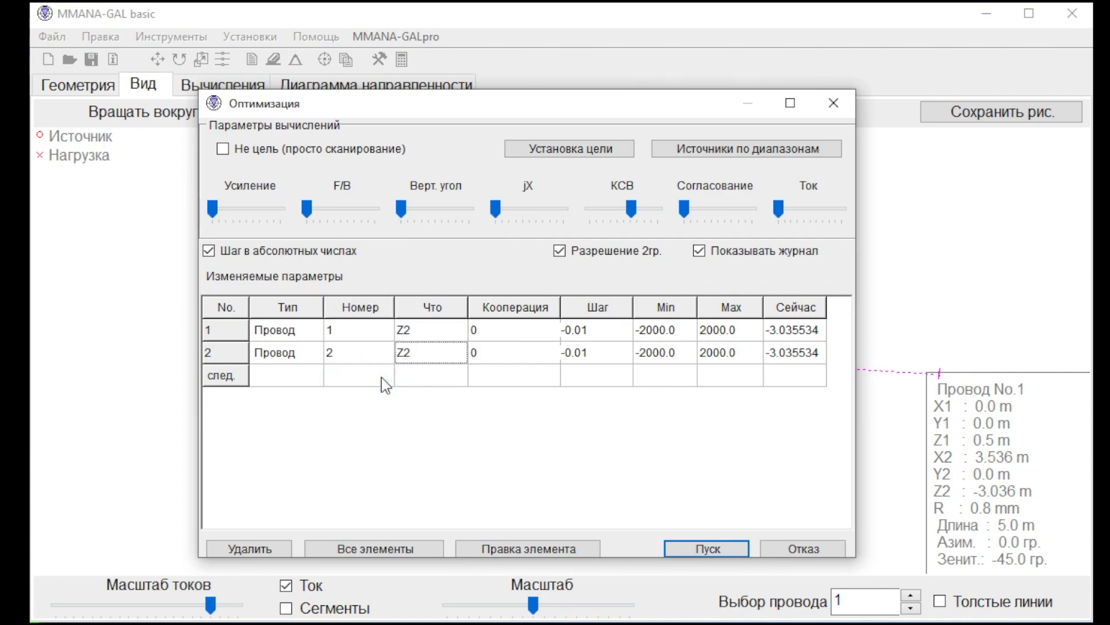
Link the first optimization variable to the second by setting its cooperation value to 2.
{"action": "left_click", "coordinate": [528, 335]}
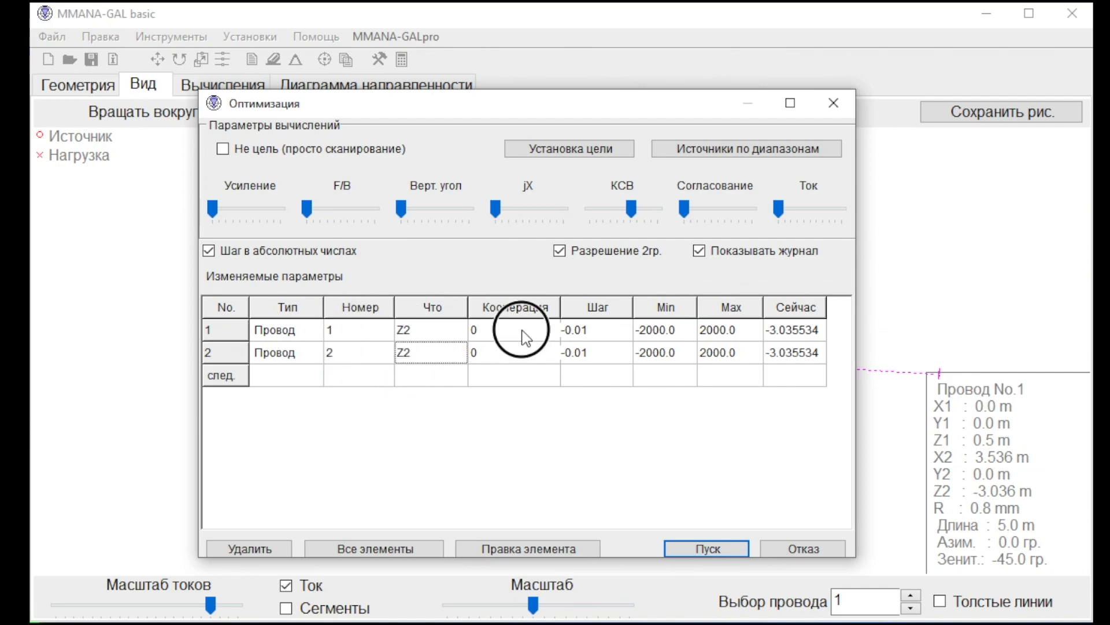
{"action": "type", "text": "2"}
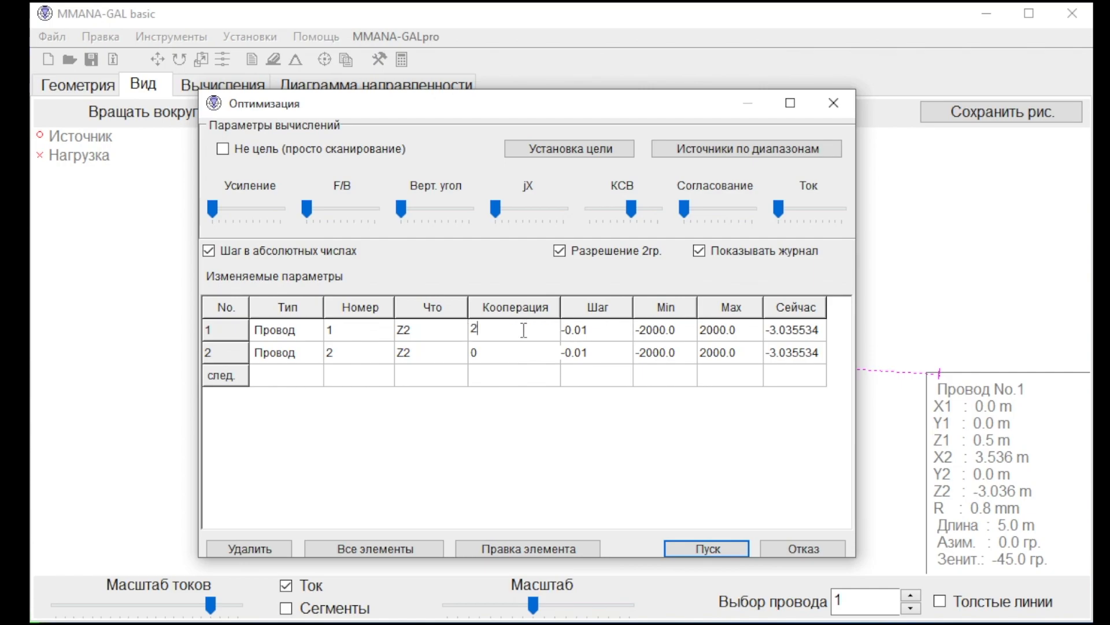
{"action": "key", "text": "Return"}
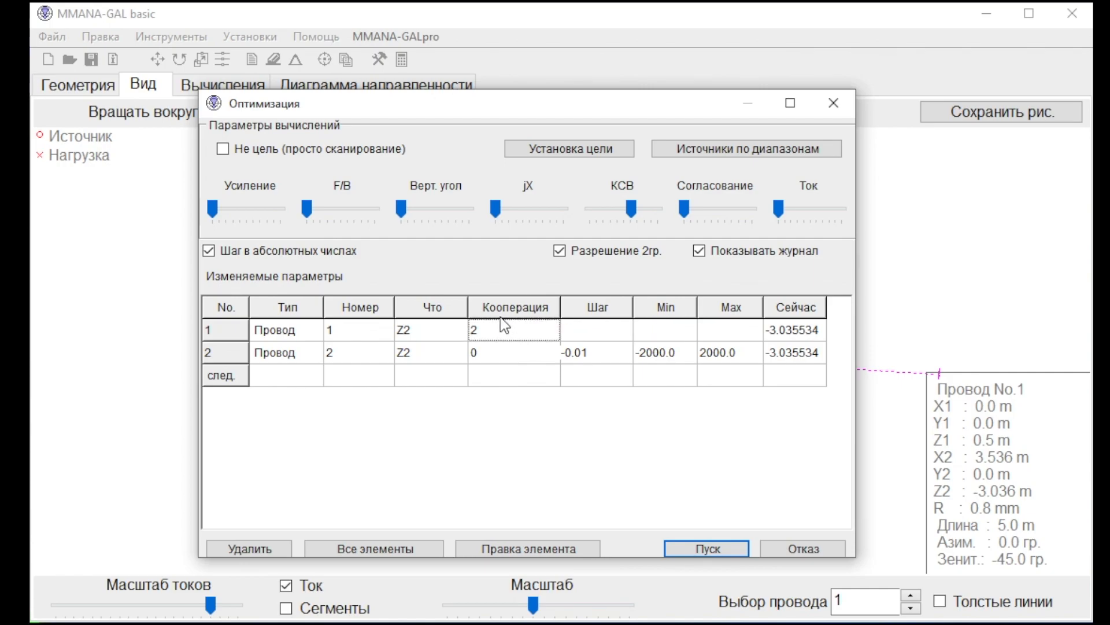
Run the optimization without saving its table, and restore the antenna to its pre-optimization conditions.
{"action": "left_click", "coordinate": [713, 547]}
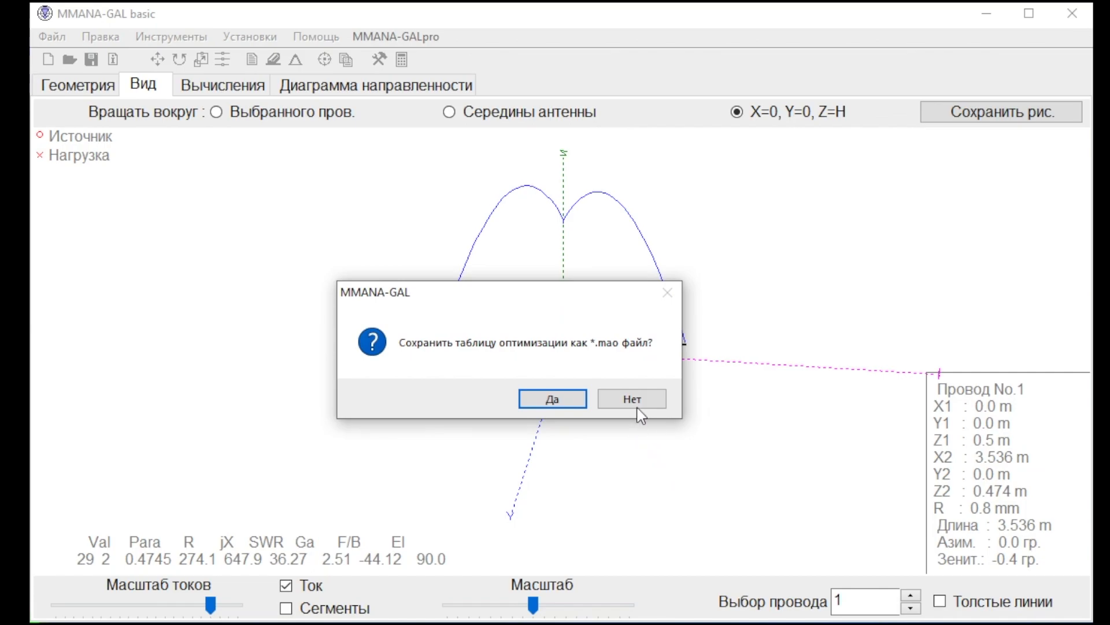
{"action": "left_click", "coordinate": [644, 403]}
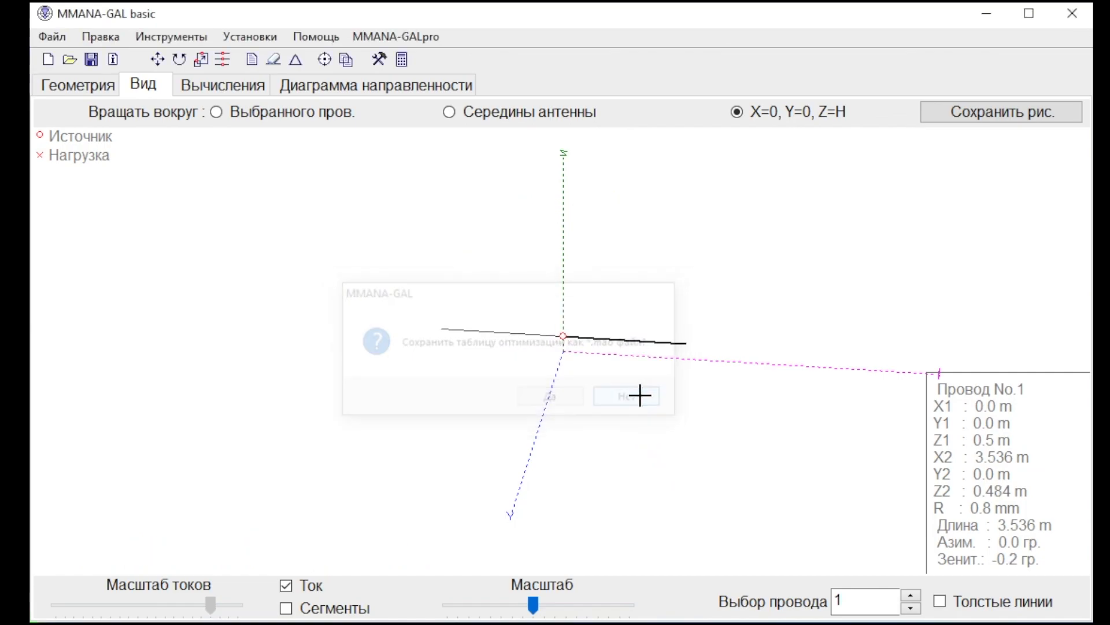
{"action": "left_click", "coordinate": [102, 39]}
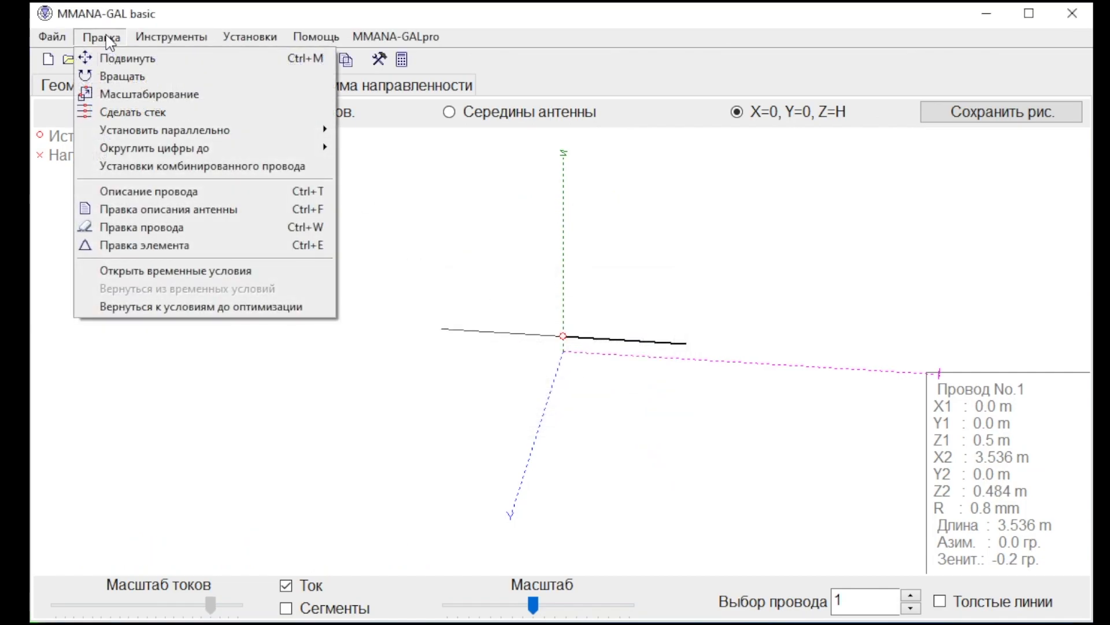
{"action": "left_click", "coordinate": [215, 306]}
{"action": "left_click", "coordinate": [528, 402]}
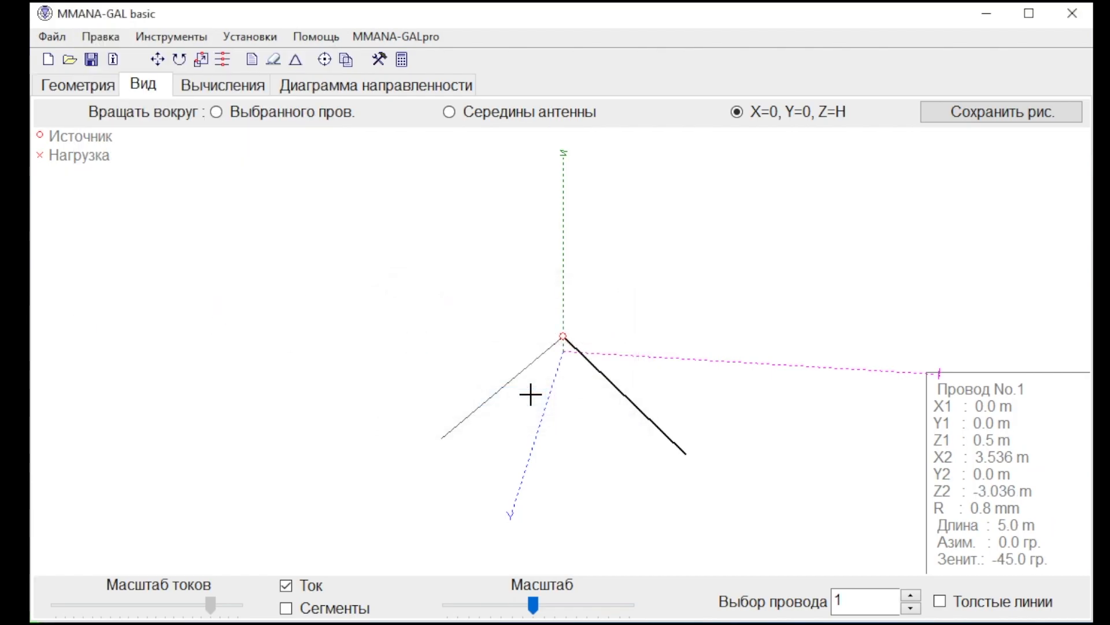
Reopen the optimization settings and change both wire variables to polar coordinates.
{"action": "left_click", "coordinate": [325, 61]}
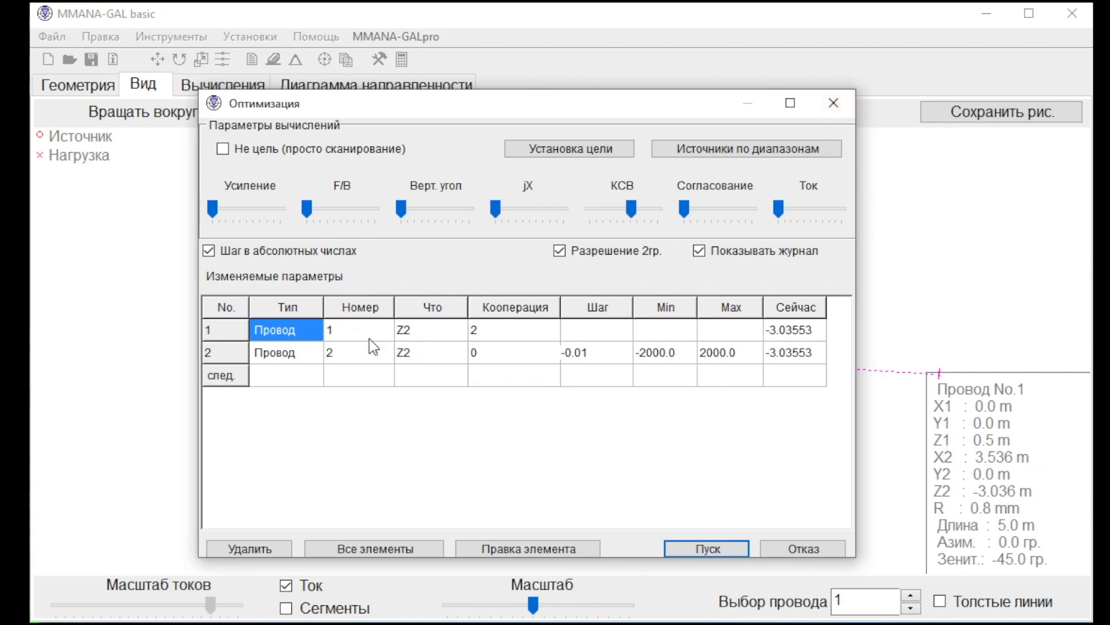
{"action": "left_click", "coordinate": [321, 328]}
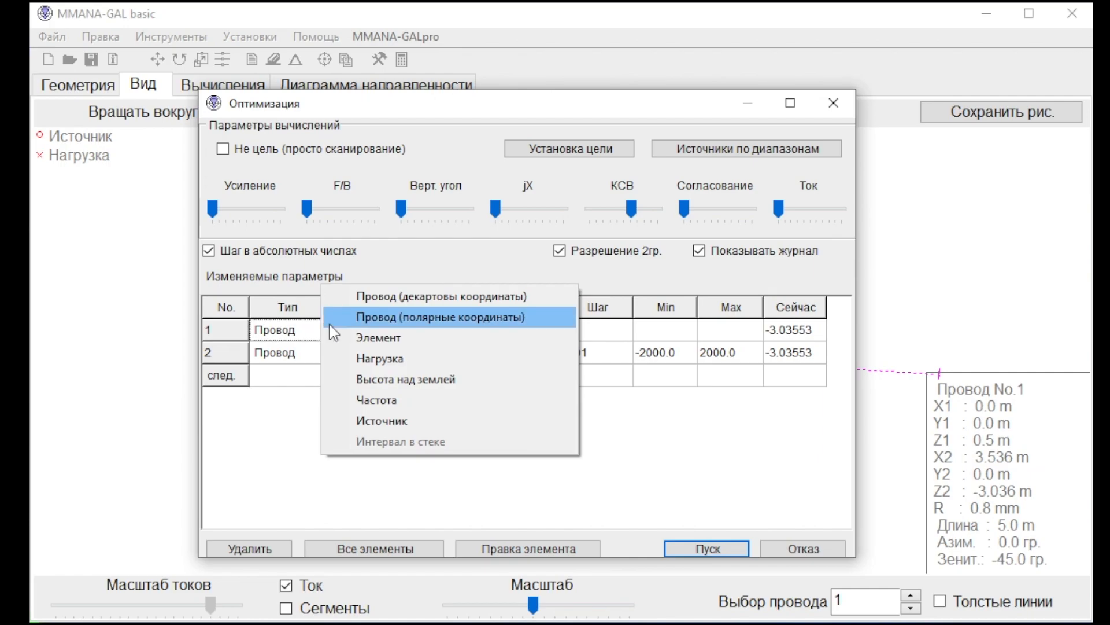
{"action": "left_click", "coordinate": [385, 323]}
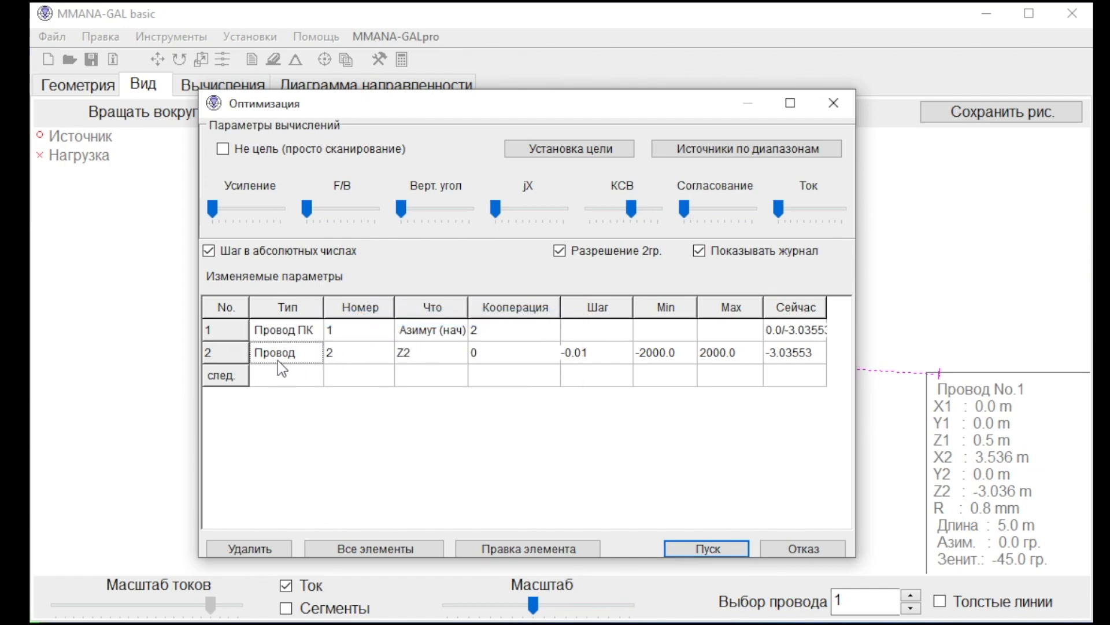
{"action": "left_click", "coordinate": [287, 355]}
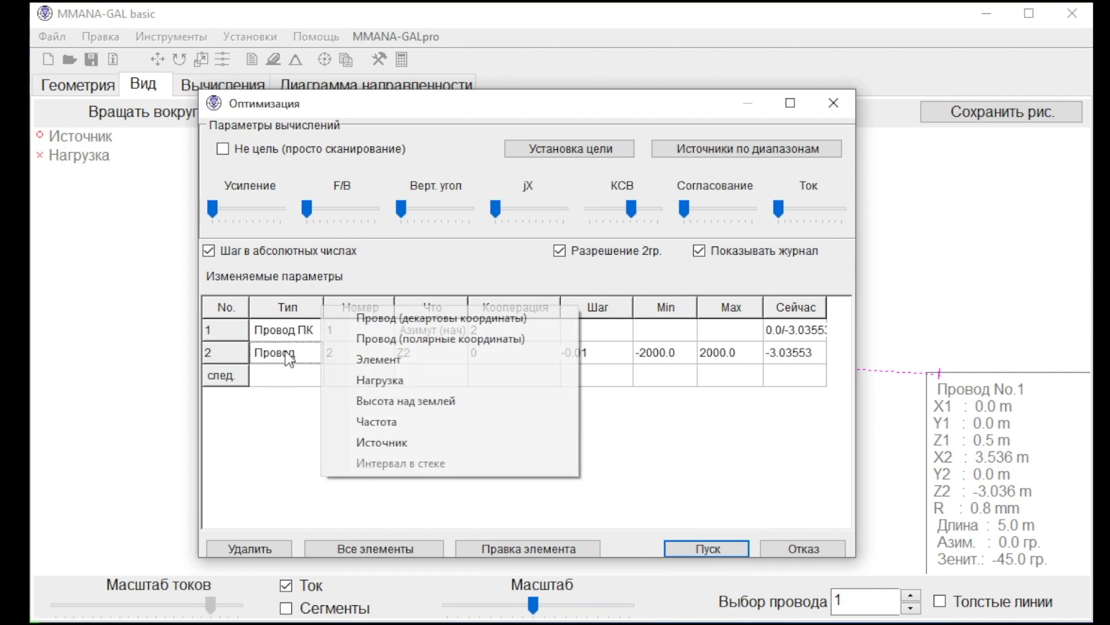
{"action": "left_click", "coordinate": [370, 342]}
Set length (starting point) as the parameter to vary for both wires.
{"action": "left_click", "coordinate": [437, 330]}
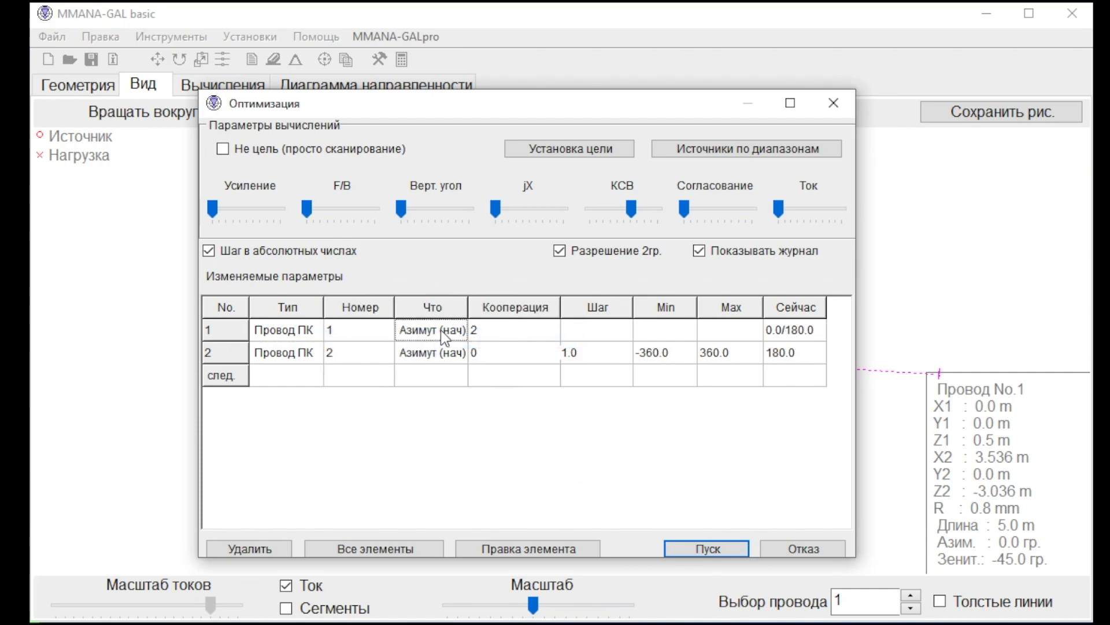
{"action": "left_click", "coordinate": [442, 333]}
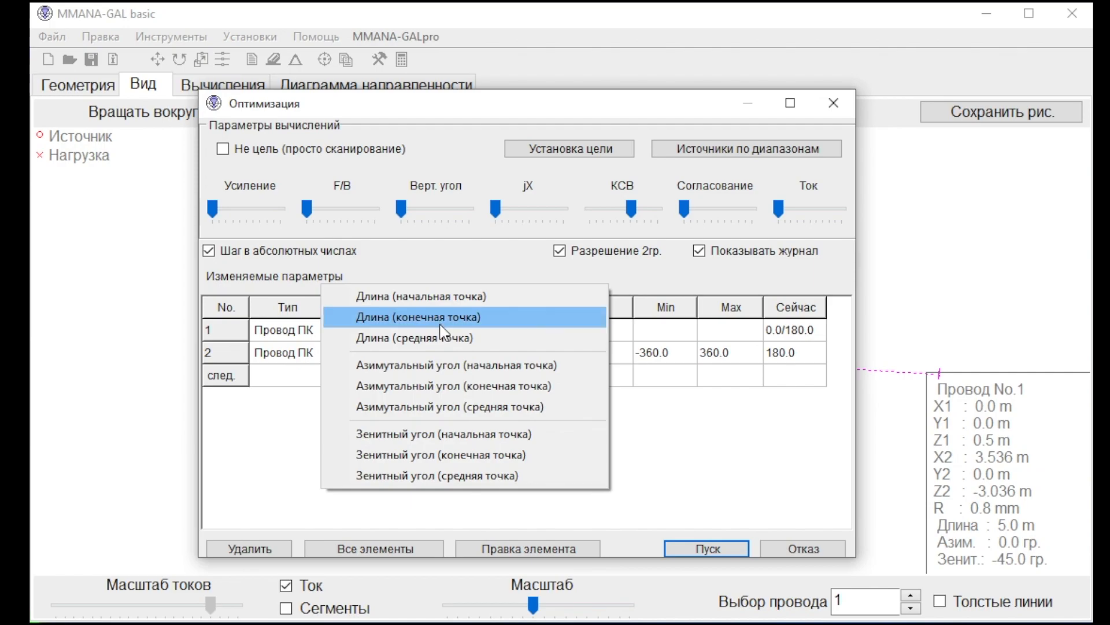
{"action": "left_click", "coordinate": [449, 296]}
{"action": "left_click", "coordinate": [431, 355]}
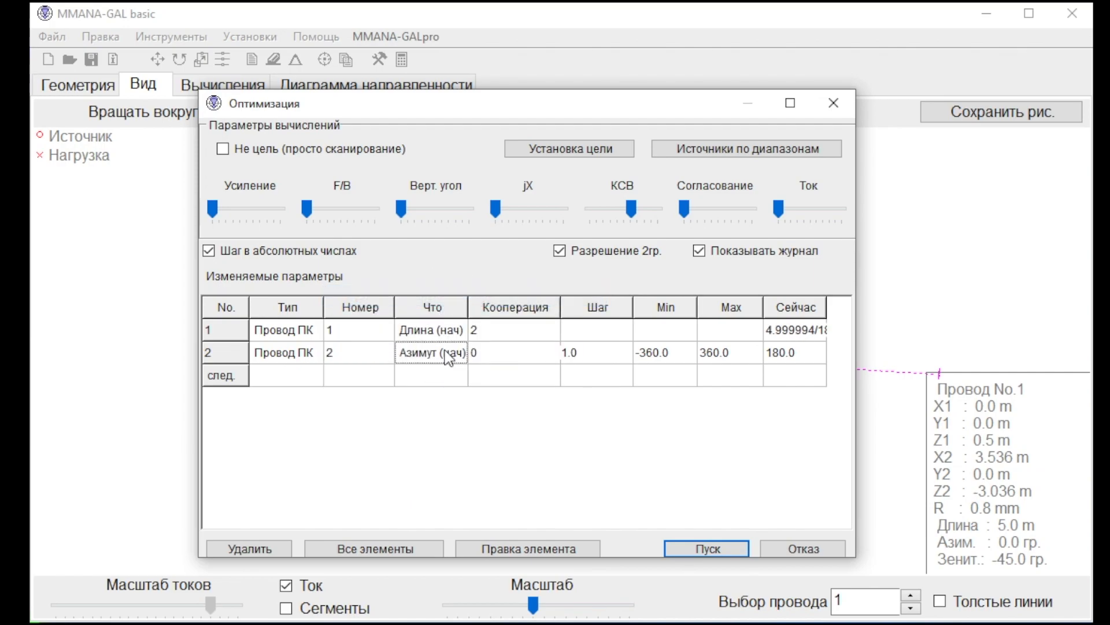
{"action": "left_click", "coordinate": [441, 354]}
{"action": "left_click", "coordinate": [450, 317]}
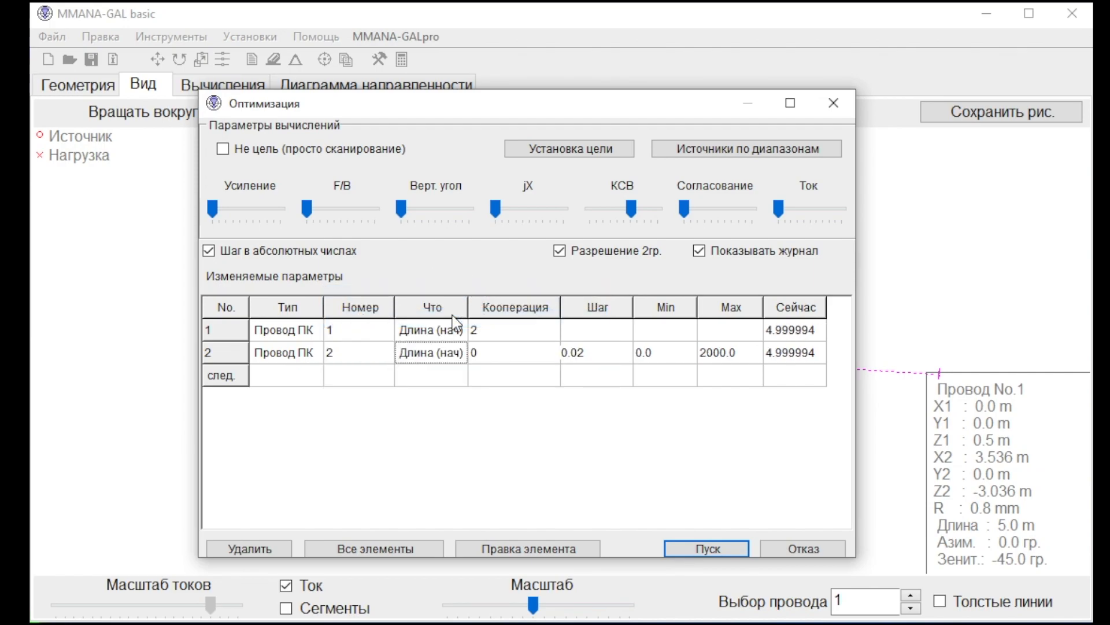
Run the length optimization without saving its table, and recalculate the optimized antenna at 28.5 MHz.
{"action": "left_click", "coordinate": [720, 547]}
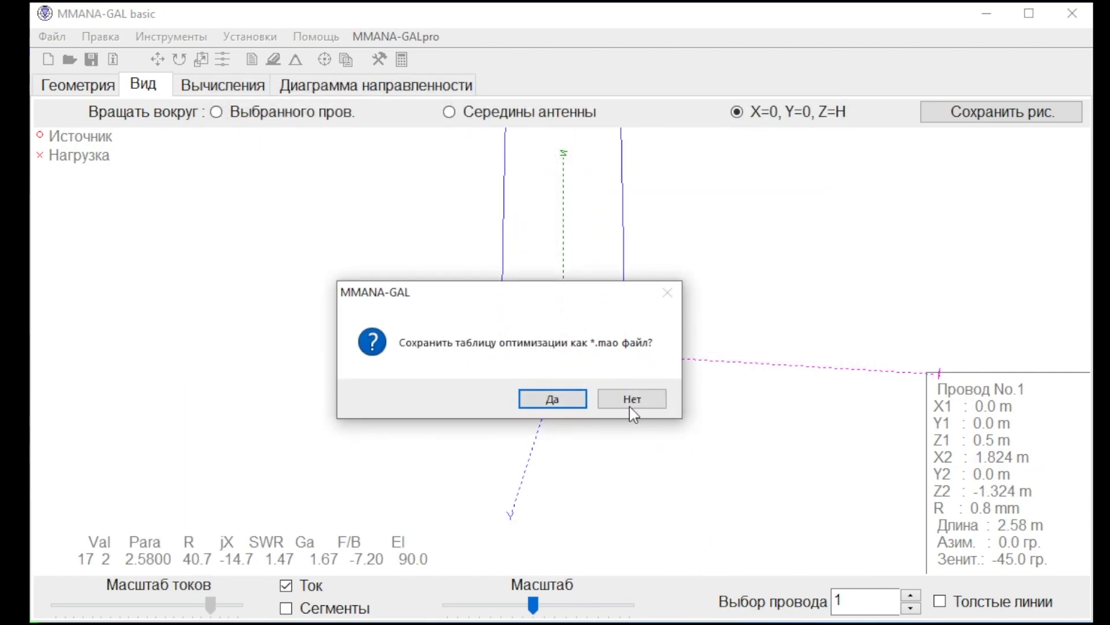
{"action": "left_click", "coordinate": [631, 400]}
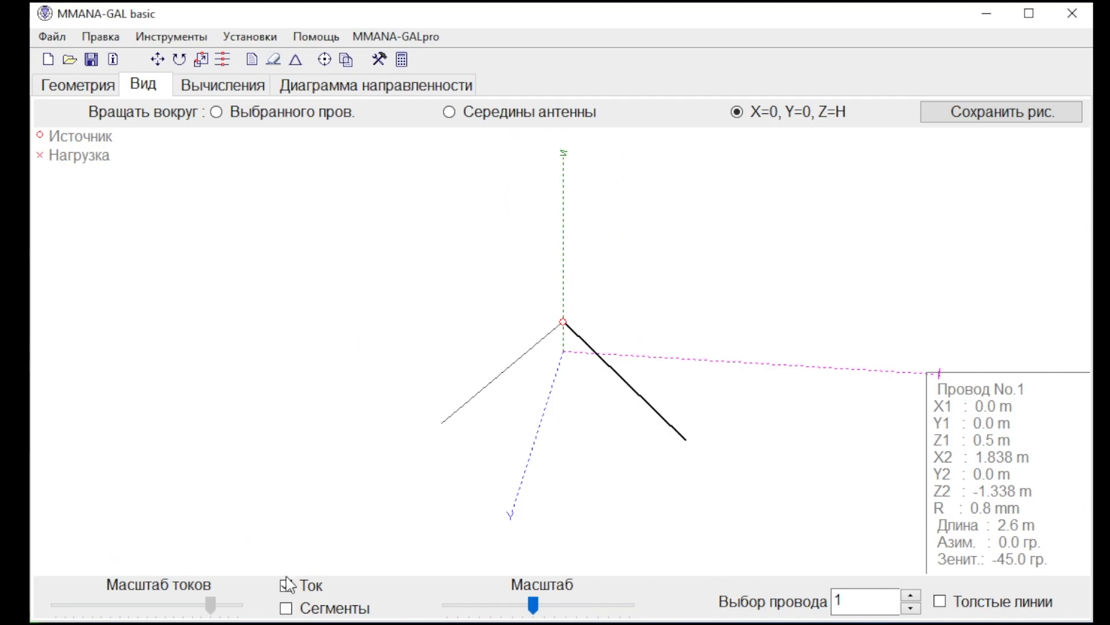
{"action": "left_click", "coordinate": [213, 608]}
{"action": "left_click", "coordinate": [209, 602]}
{"action": "left_click", "coordinate": [221, 85]}
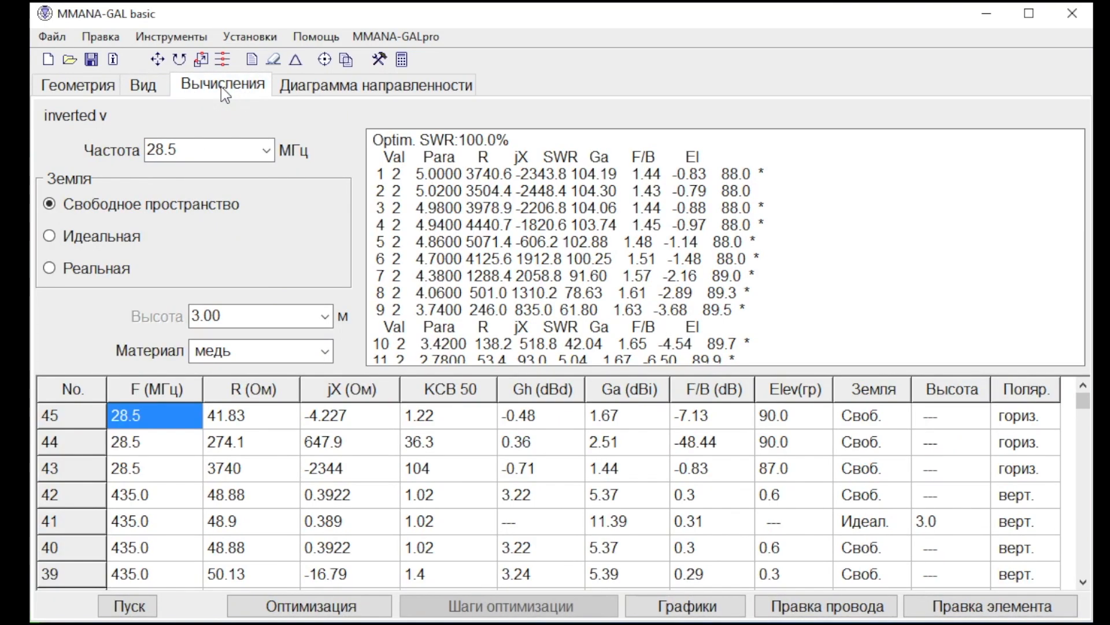
{"action": "left_click", "coordinate": [128, 606]}
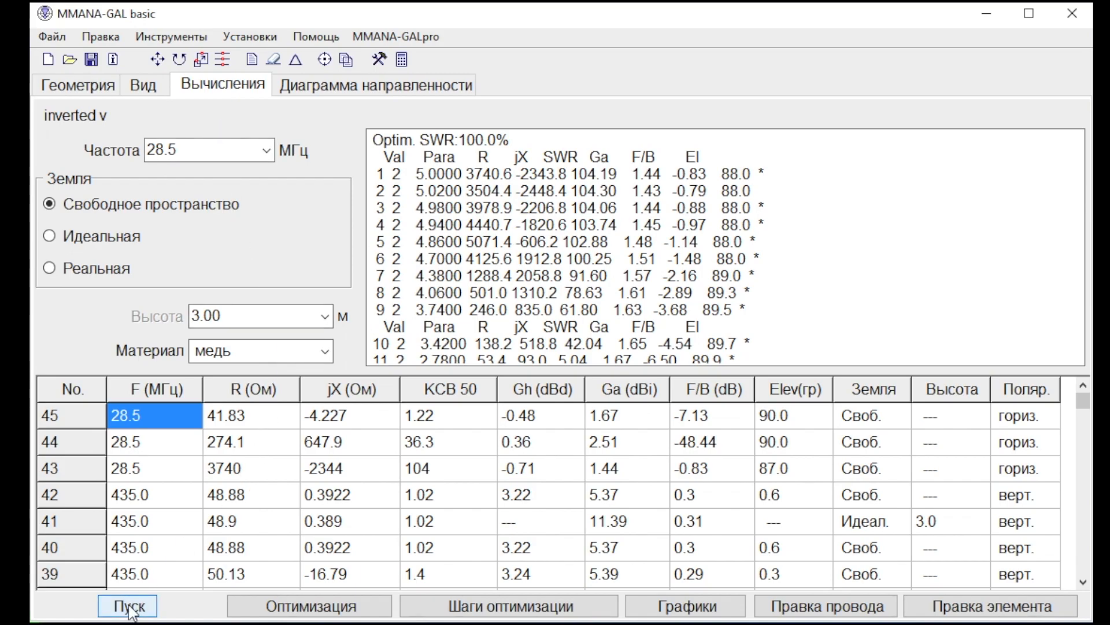
Check the optimized wire coordinates and reduce the current scale in the antenna view to examine the current distribution.
{"action": "left_click", "coordinate": [90, 84]}
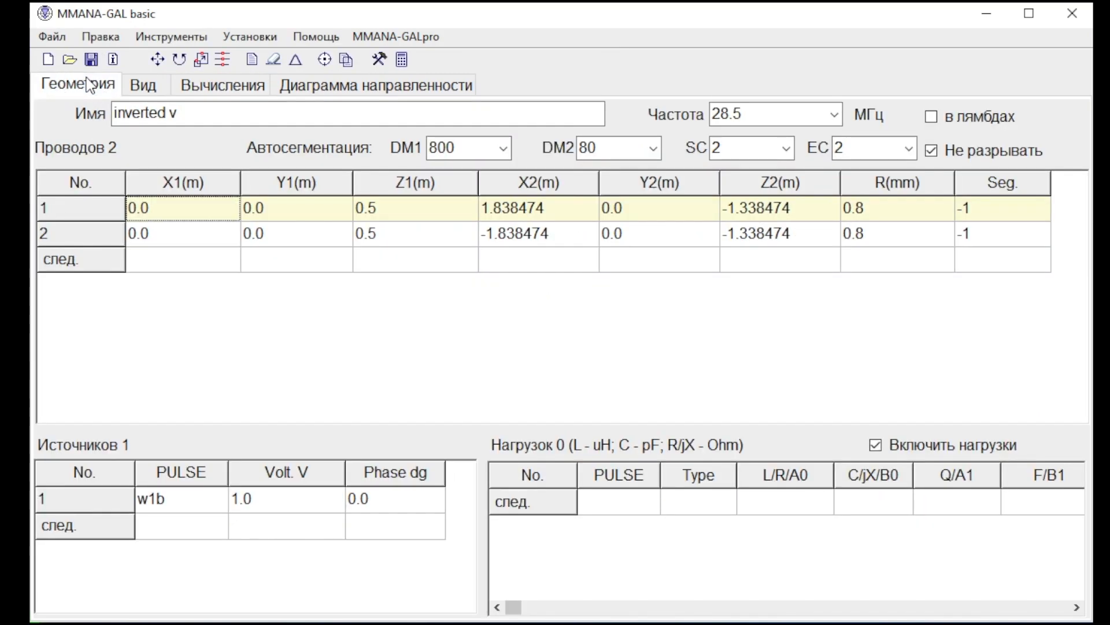
{"action": "left_click", "coordinate": [139, 86]}
{"action": "left_click_drag", "start_coordinate": [210, 606], "coordinate": [106, 605]}
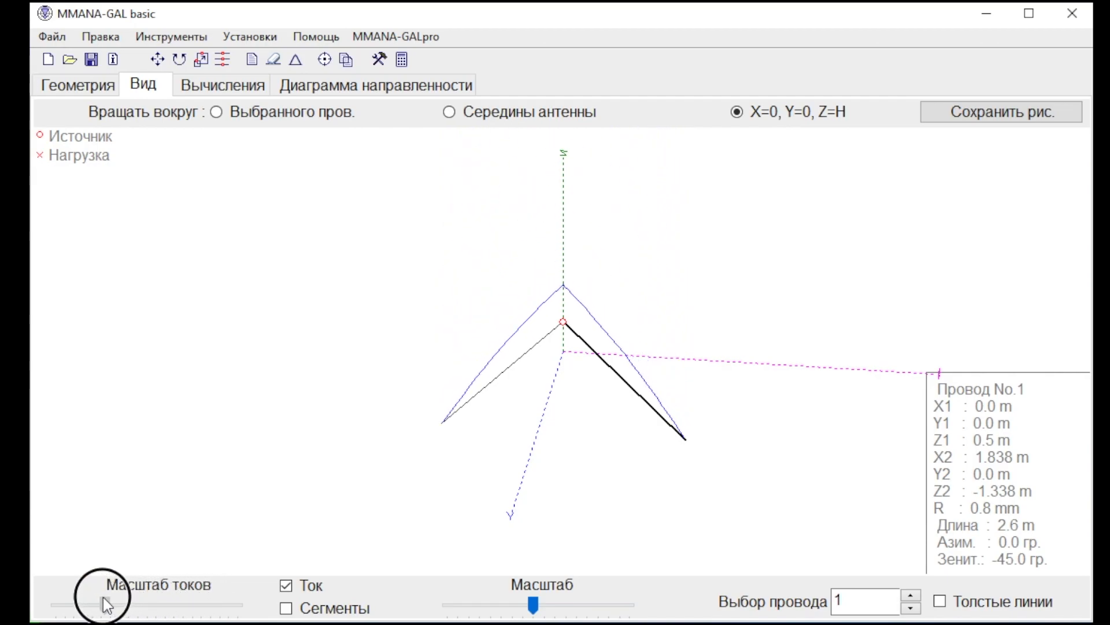
Review the recalculated results and radiation pattern, and rotate the antenna view to see the inverted V from the front.
{"action": "left_click", "coordinate": [223, 87]}
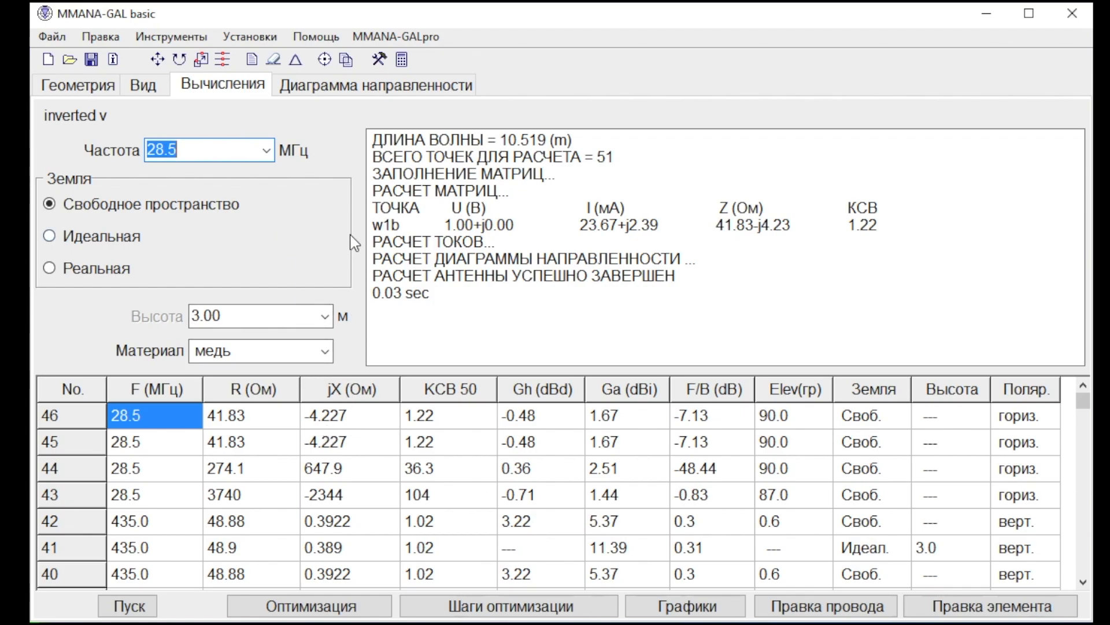
{"action": "left_click", "coordinate": [335, 87]}
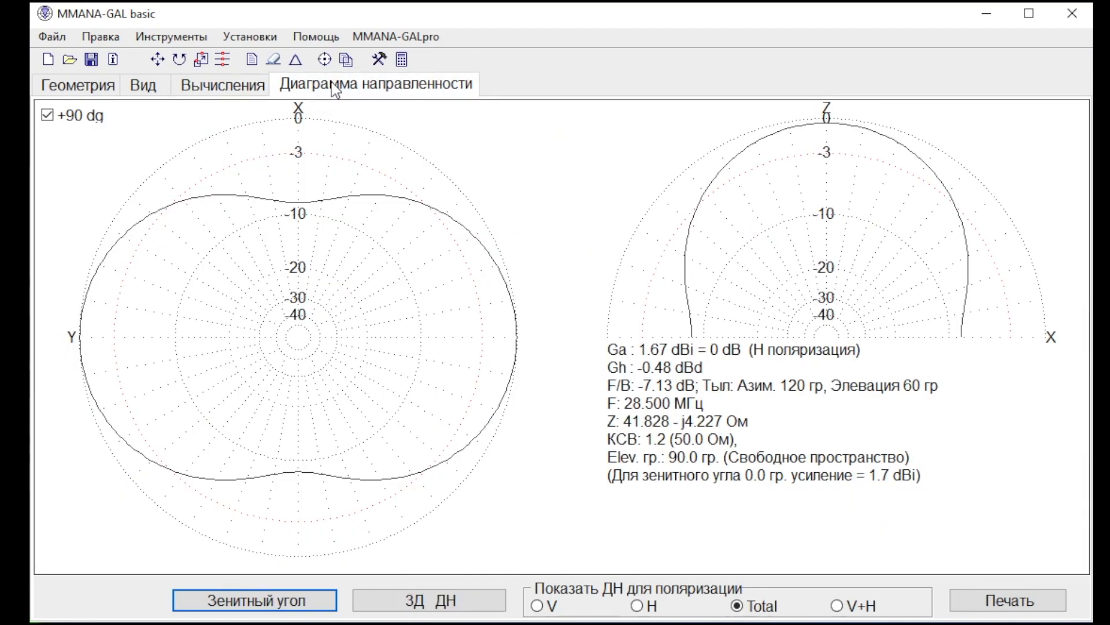
{"action": "left_click", "coordinate": [232, 84]}
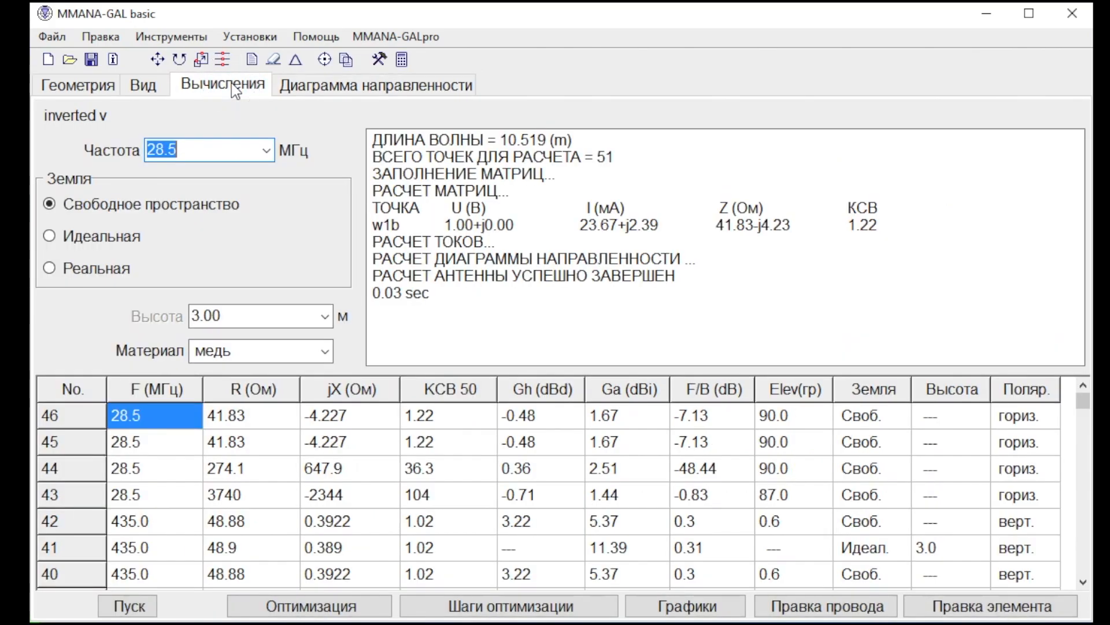
{"action": "left_click", "coordinate": [145, 85]}
{"action": "mouse_move", "coordinate": [515, 409]}
{"action": "left_mouse_down"}
{"action": "mouse_move", "coordinate": [488, 416]}
{"action": "mouse_move", "coordinate": [521, 414]}
{"action": "left_mouse_up"}
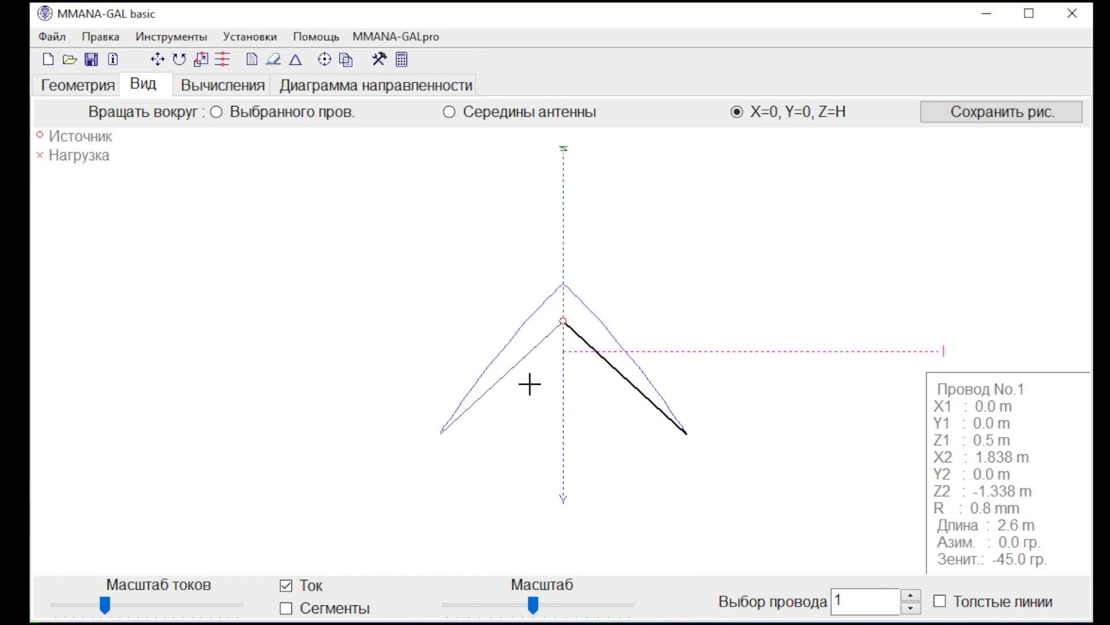
Add a third optimization parameter for wire 1 in polar coordinates, varying its zenith angle (starting point).
{"action": "left_click", "coordinate": [324, 60]}
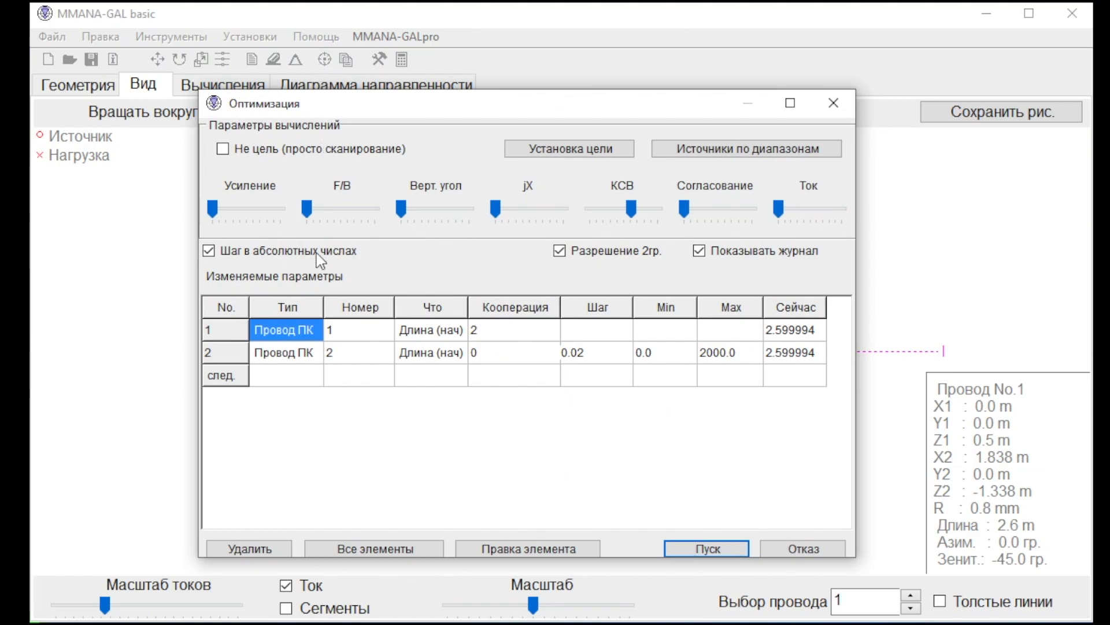
{"action": "left_click", "coordinate": [301, 381]}
{"action": "left_click", "coordinate": [300, 381]}
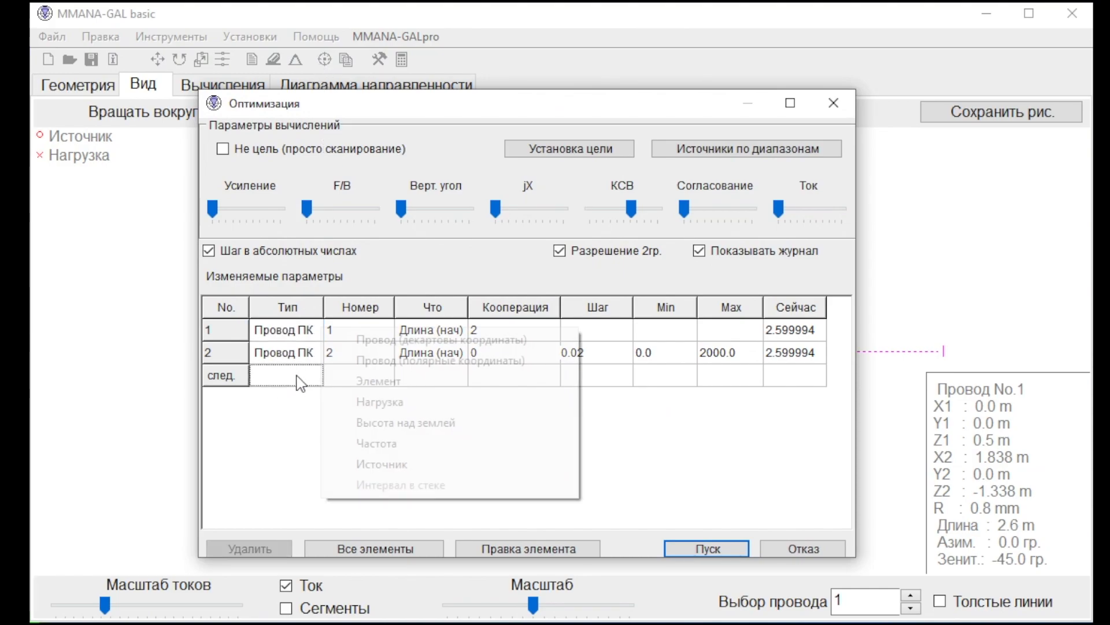
{"action": "left_click", "coordinate": [382, 360]}
{"action": "left_click", "coordinate": [435, 384]}
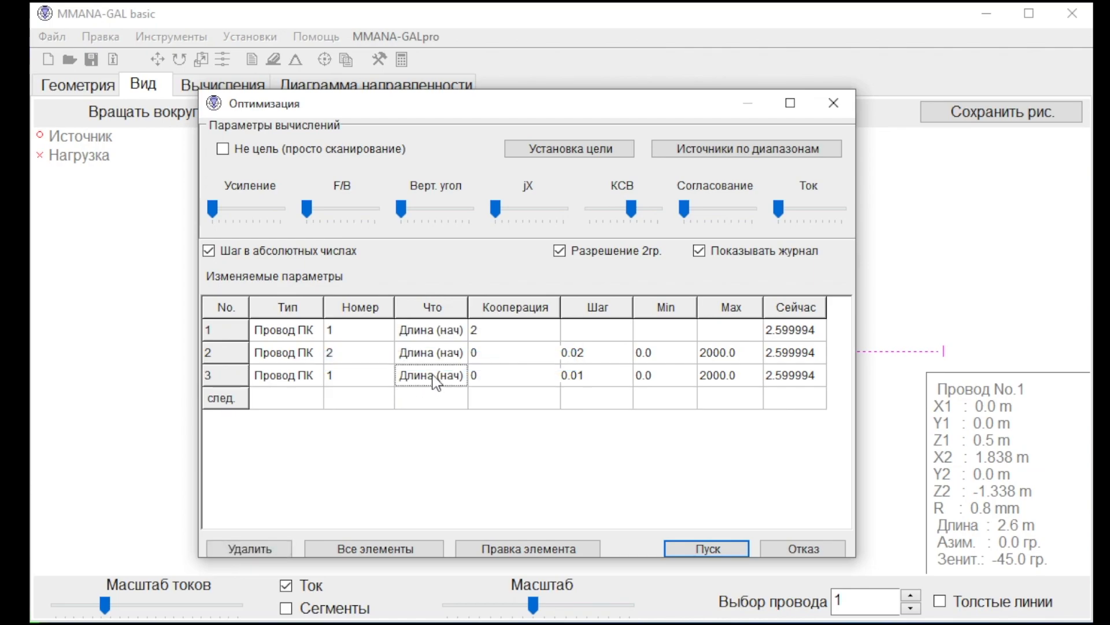
{"action": "left_click", "coordinate": [436, 383]}
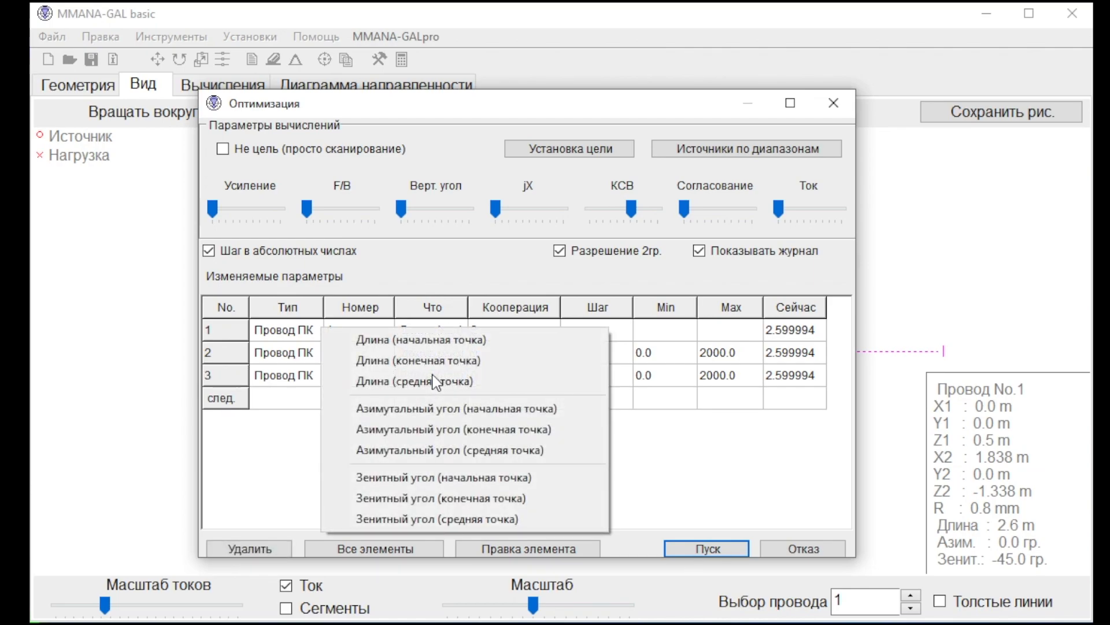
{"action": "left_click", "coordinate": [451, 482]}
Add a fourth polar-coordinate optimization parameter for wire 2, varying its zenith angle (starting point).
{"action": "left_click", "coordinate": [298, 400]}
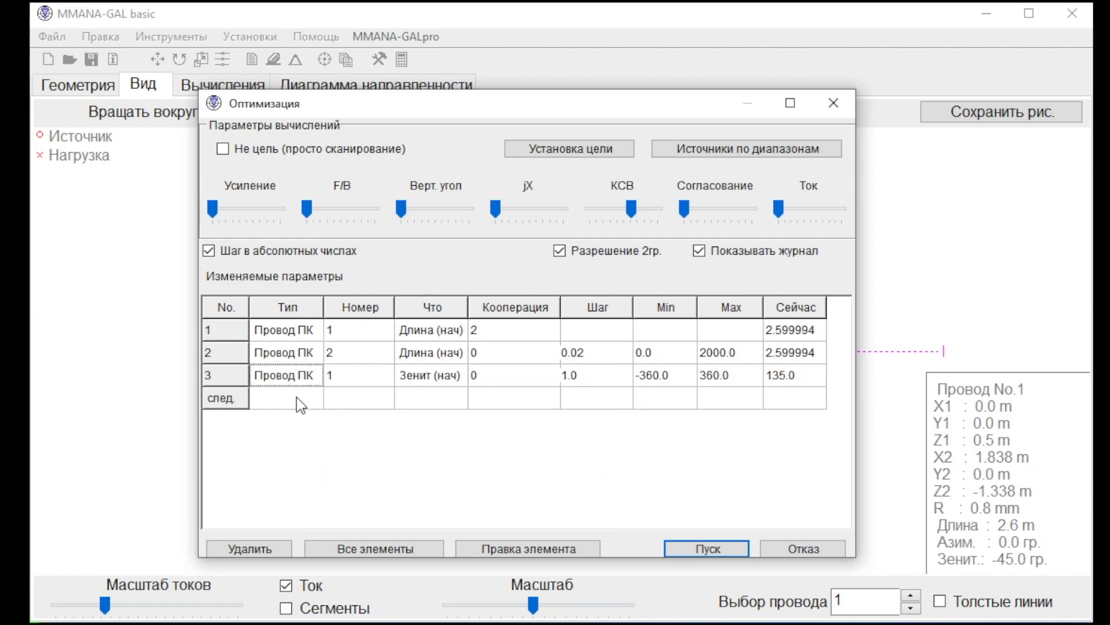
{"action": "left_click", "coordinate": [298, 400]}
{"action": "left_click", "coordinate": [372, 383]}
{"action": "left_click", "coordinate": [363, 401]}
{"action": "type", "text": "2"}
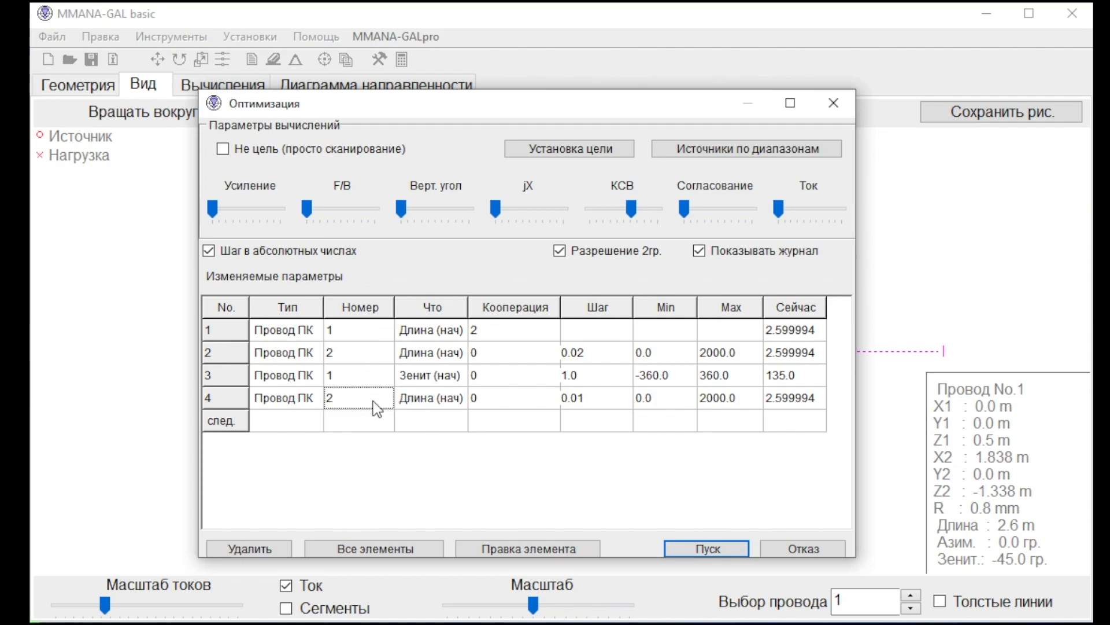
{"action": "left_click", "coordinate": [447, 403]}
{"action": "left_click", "coordinate": [447, 403]}
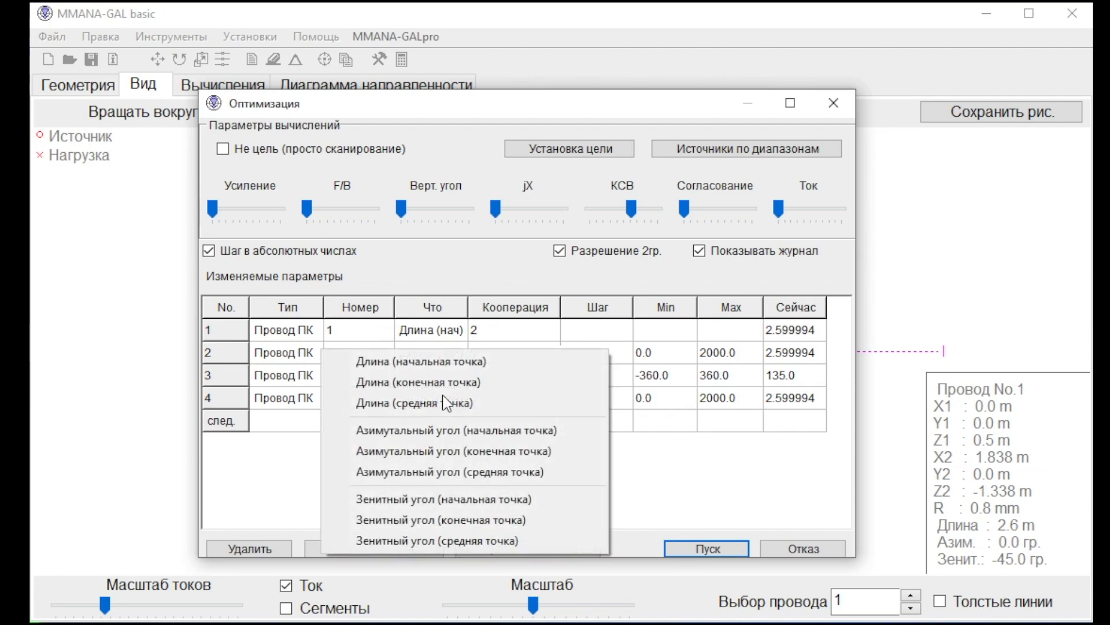
{"action": "left_click", "coordinate": [438, 501]}
Link wire 1's zenith angle to parameter 4 through cooperation, and run the optimization without saving its table.
{"action": "left_click", "coordinate": [512, 376]}
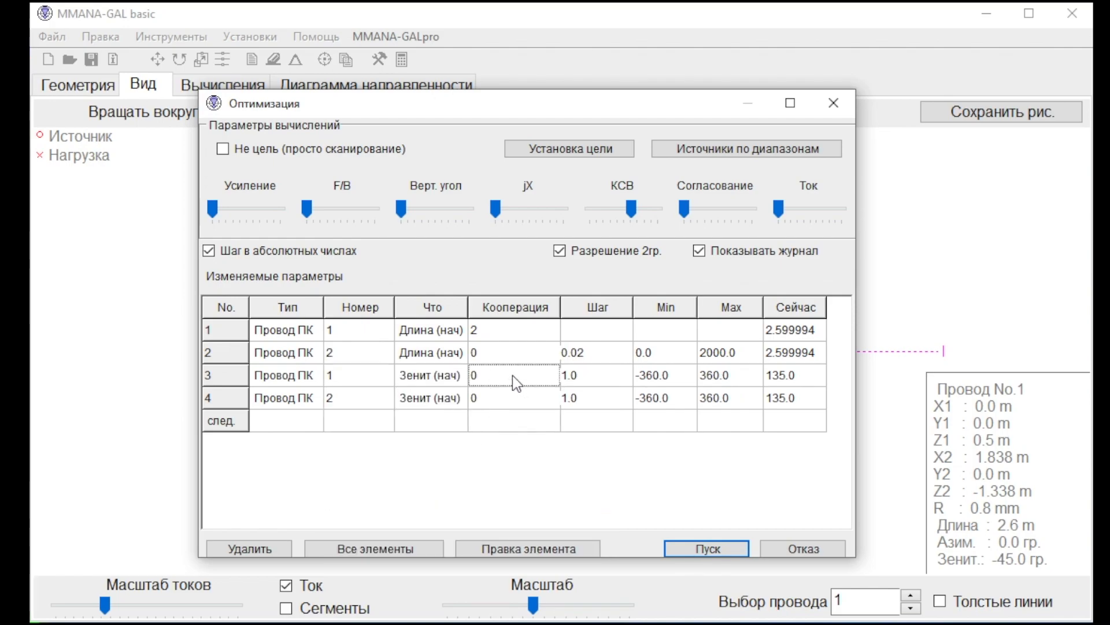
{"action": "type", "text": "4"}
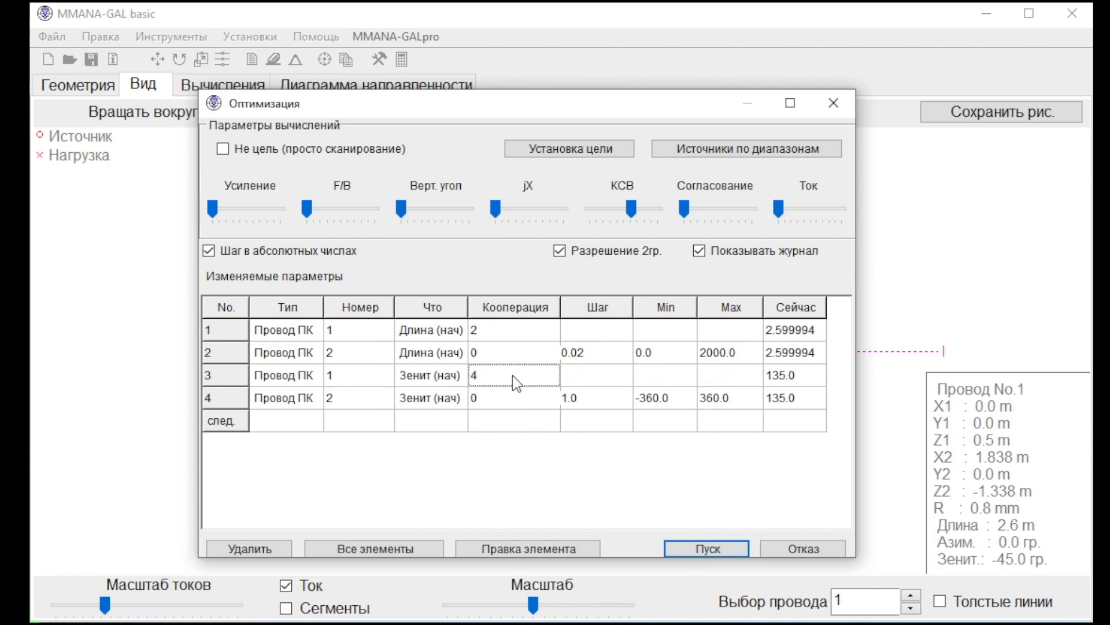
{"action": "left_click", "coordinate": [729, 550]}
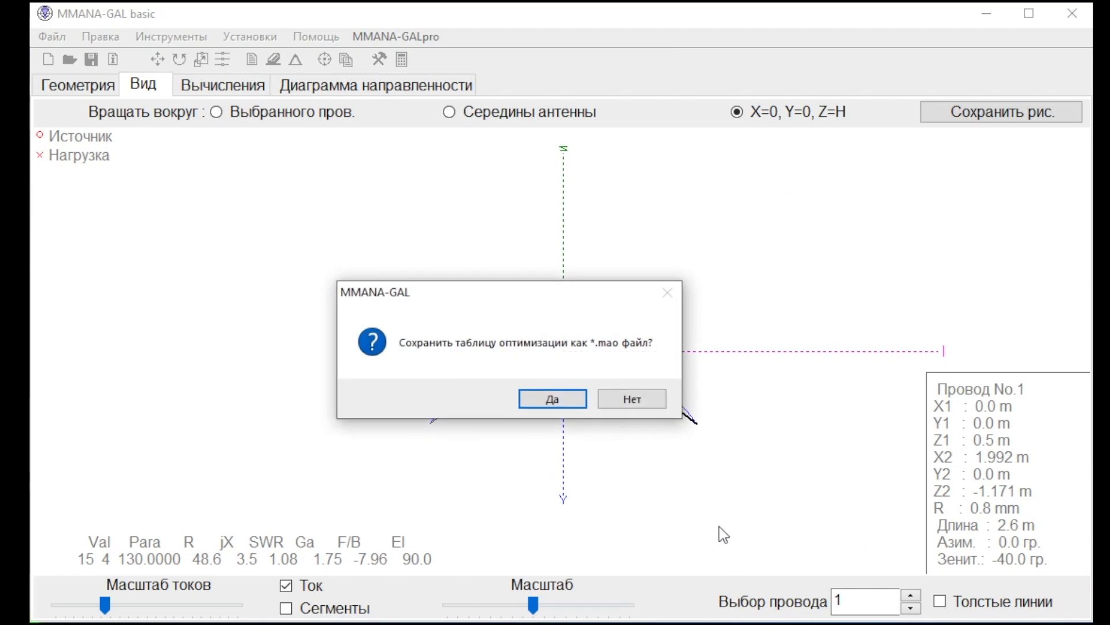
{"action": "left_click", "coordinate": [650, 406]}
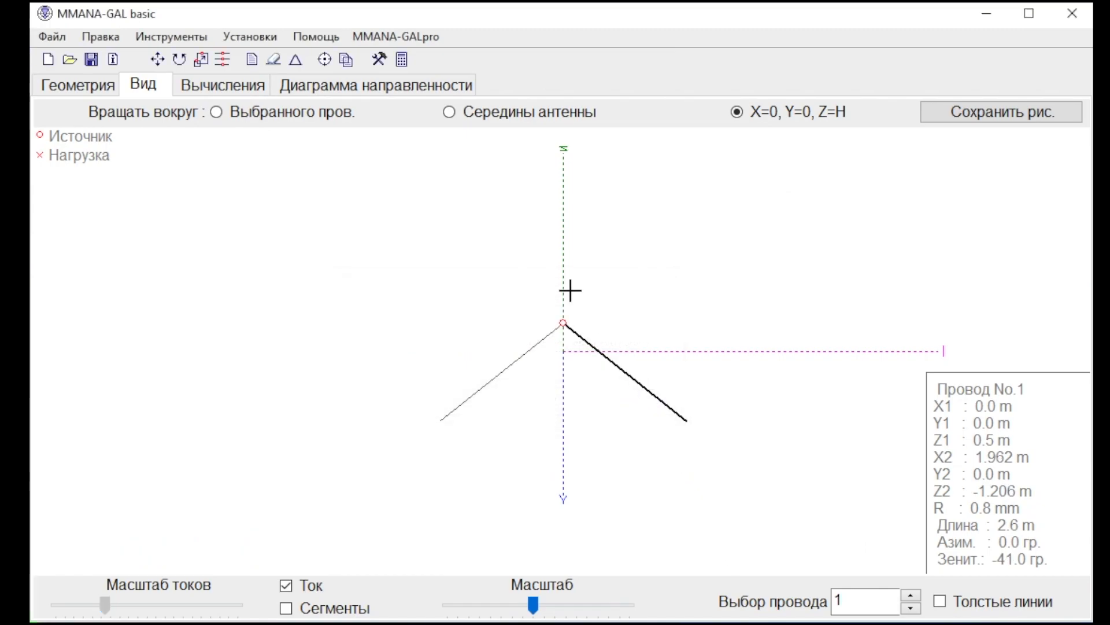
Recalculate the optimized antenna at 28.5 MHz in free space and review its radiation pattern.
{"action": "left_click", "coordinate": [228, 88]}
{"action": "left_click", "coordinate": [128, 605]}
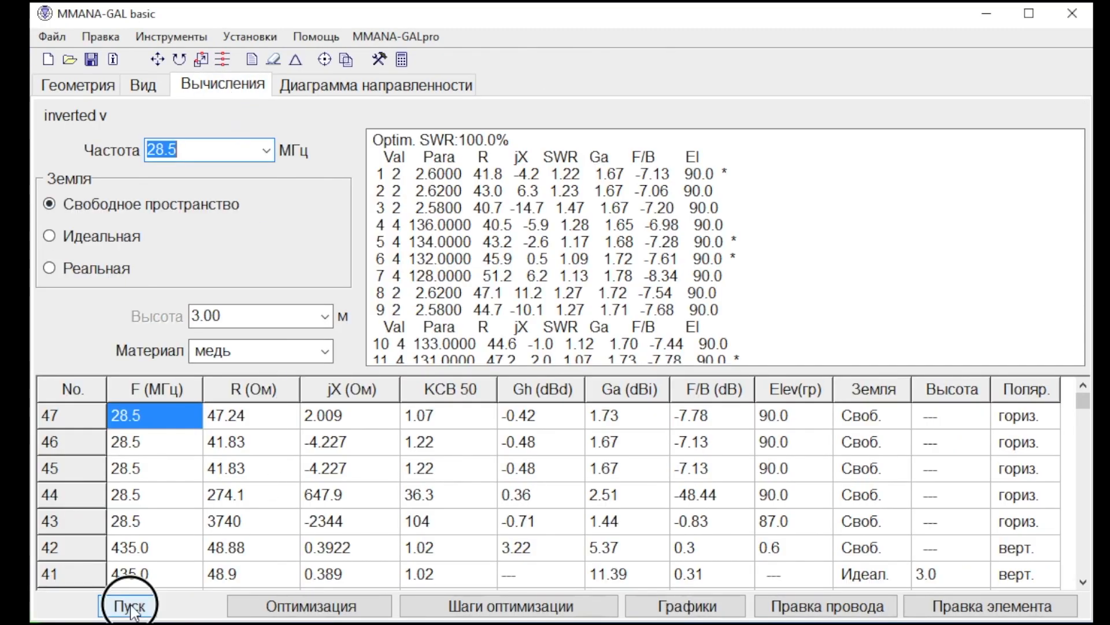
{"action": "left_click", "coordinate": [356, 87]}
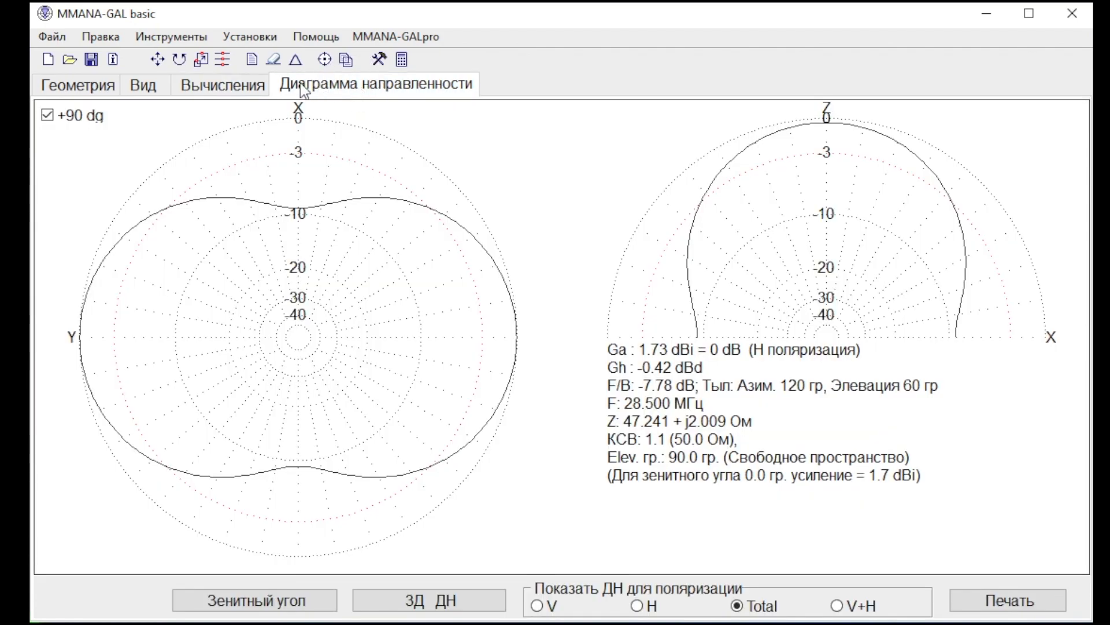
{"action": "left_click", "coordinate": [236, 83]}
Rotate the antenna view slightly and inspect wire 1's coordinates and angles without changing them.
{"action": "left_click", "coordinate": [145, 94]}
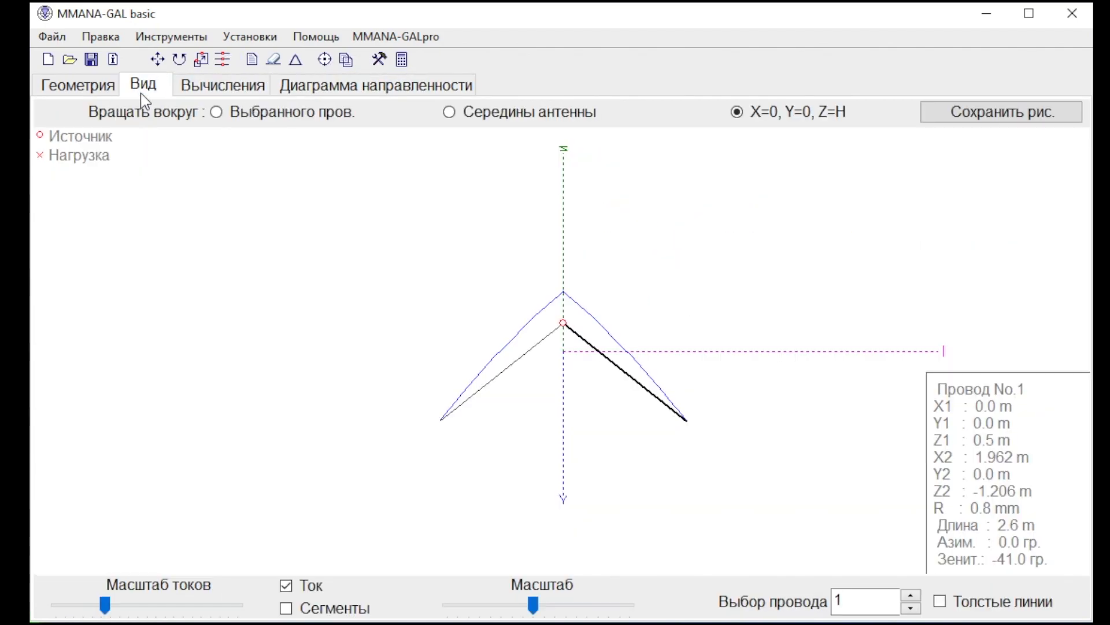
{"action": "left_click_drag", "start_coordinate": [538, 387], "coordinate": [555, 381]}
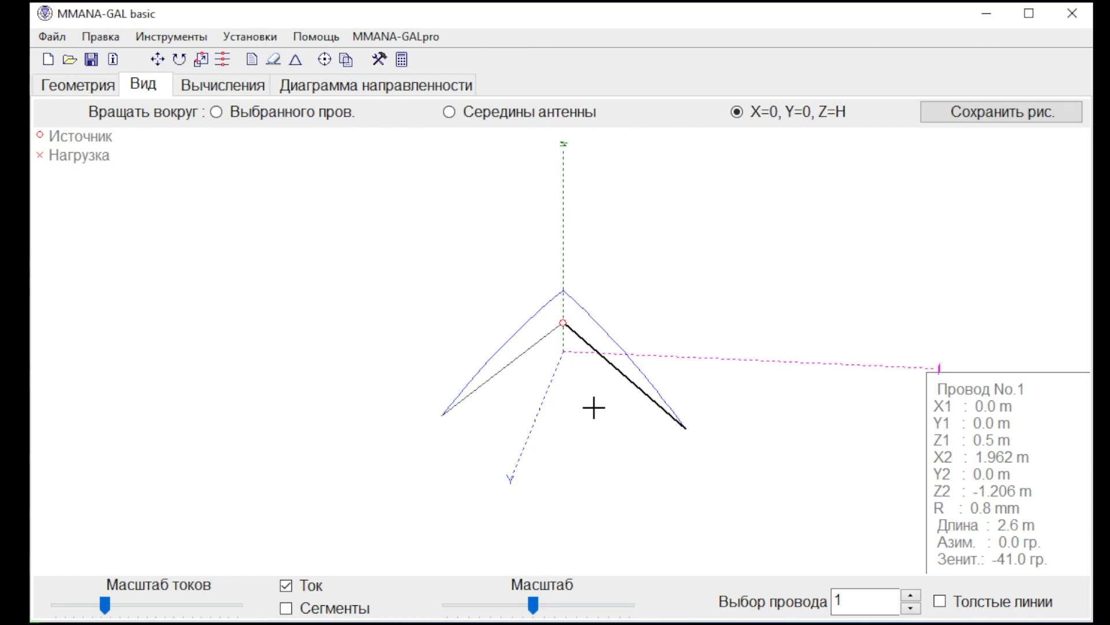
{"action": "double_click", "coordinate": [997, 491]}
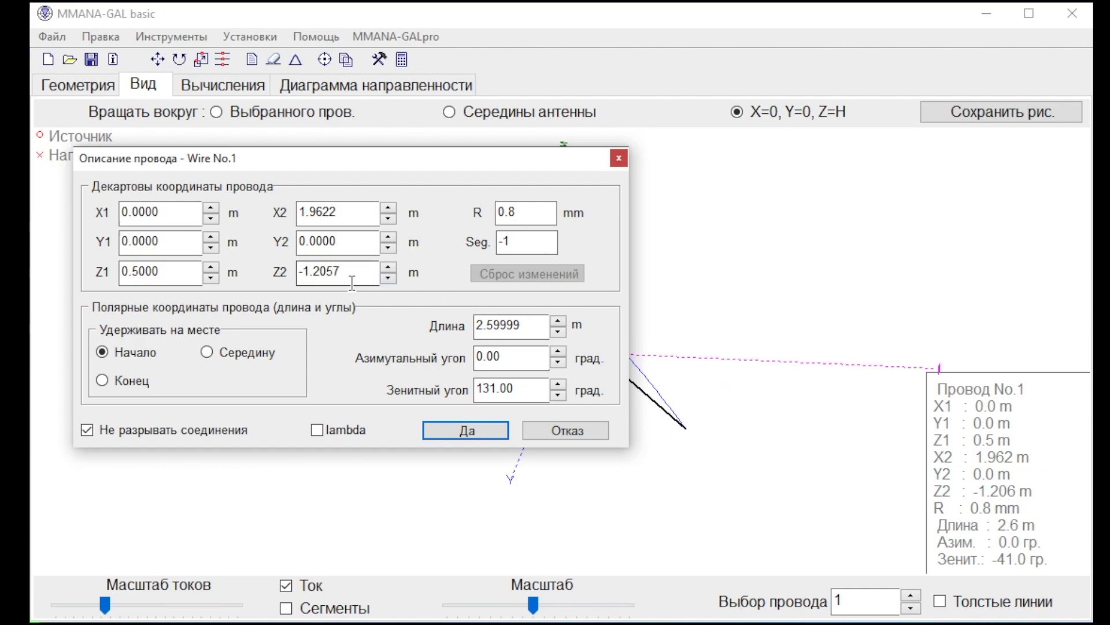
{"action": "left_click", "coordinate": [571, 435]}
Move all antenna coordinates 1.5 m along the Z axis.
{"action": "left_click", "coordinate": [166, 40]}
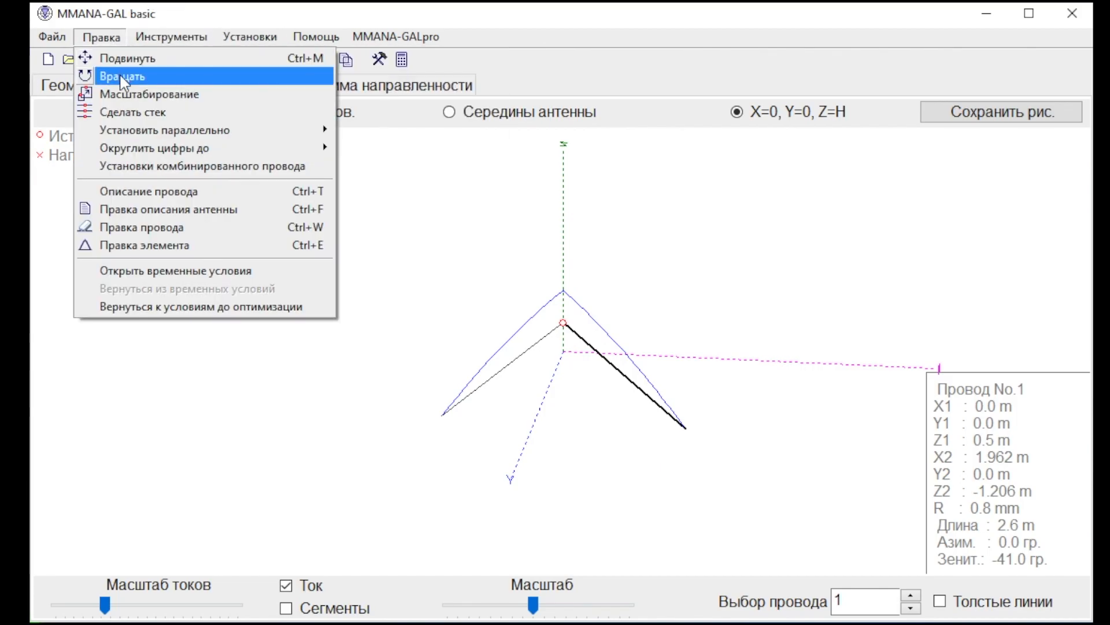
{"action": "mouse_move", "coordinate": [126, 129]}
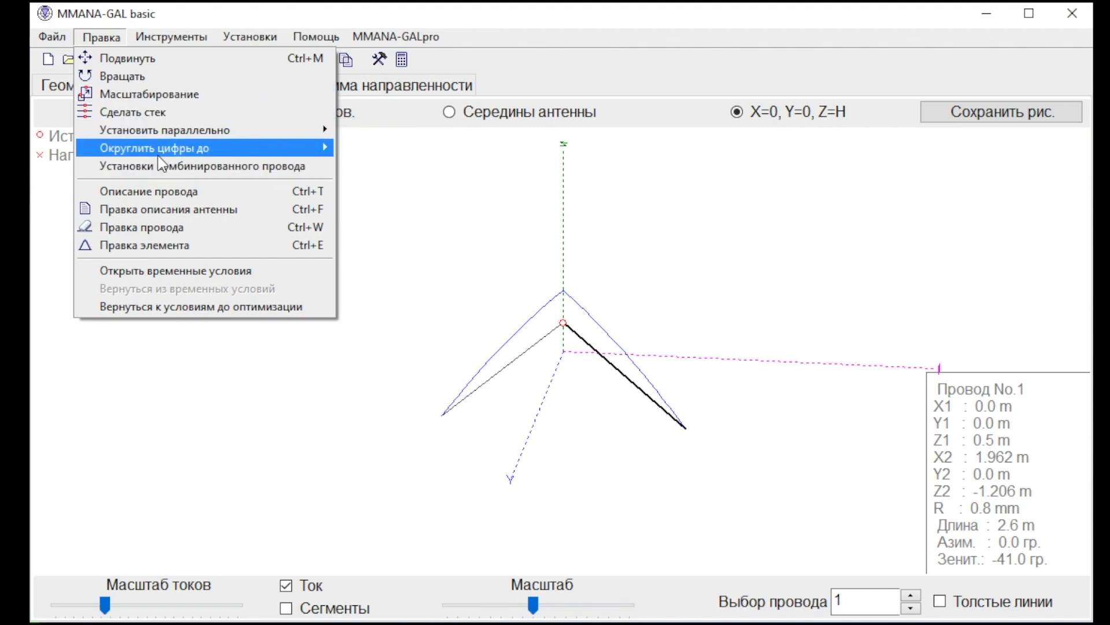
{"action": "left_click", "coordinate": [153, 58]}
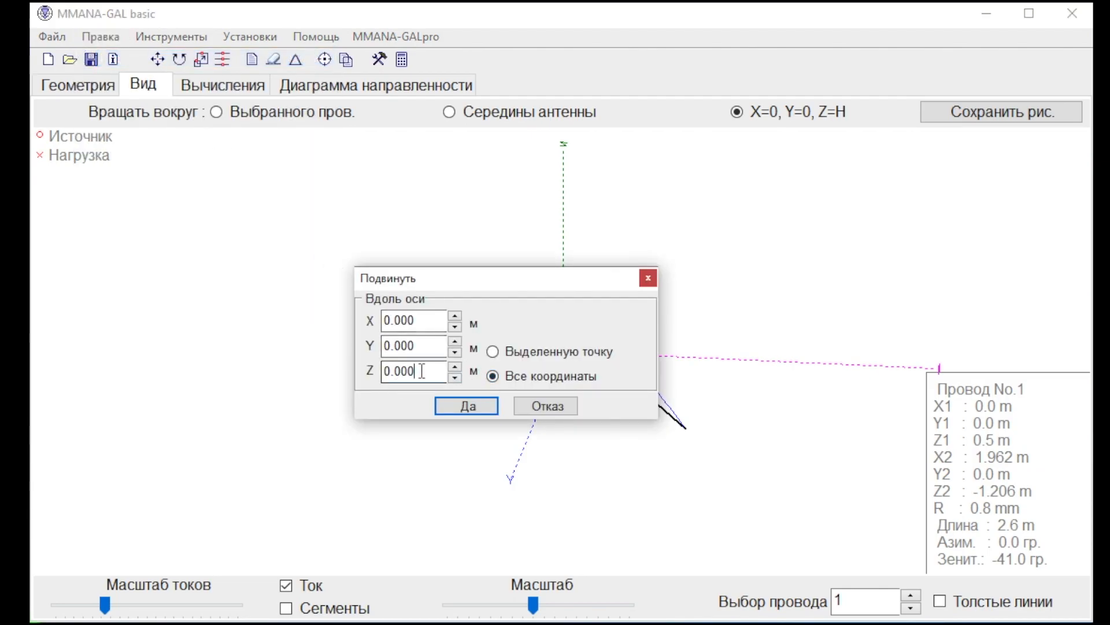
{"action": "double_click", "coordinate": [399, 376]}
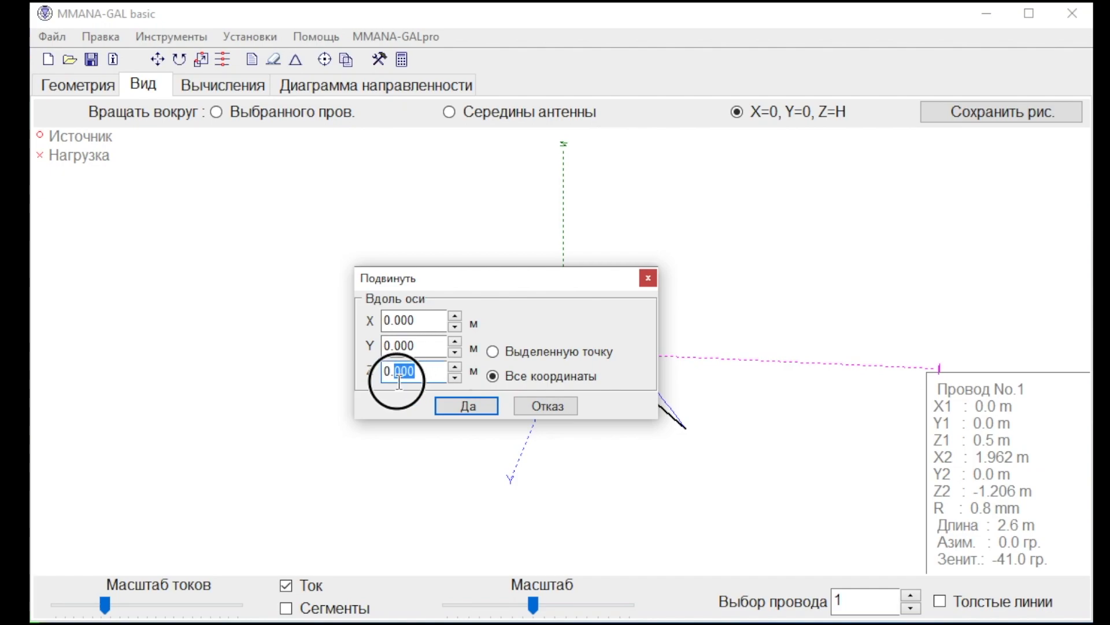
{"action": "left_click_drag", "start_coordinate": [390, 373], "coordinate": [362, 375]}
{"action": "type", "text": "1"}
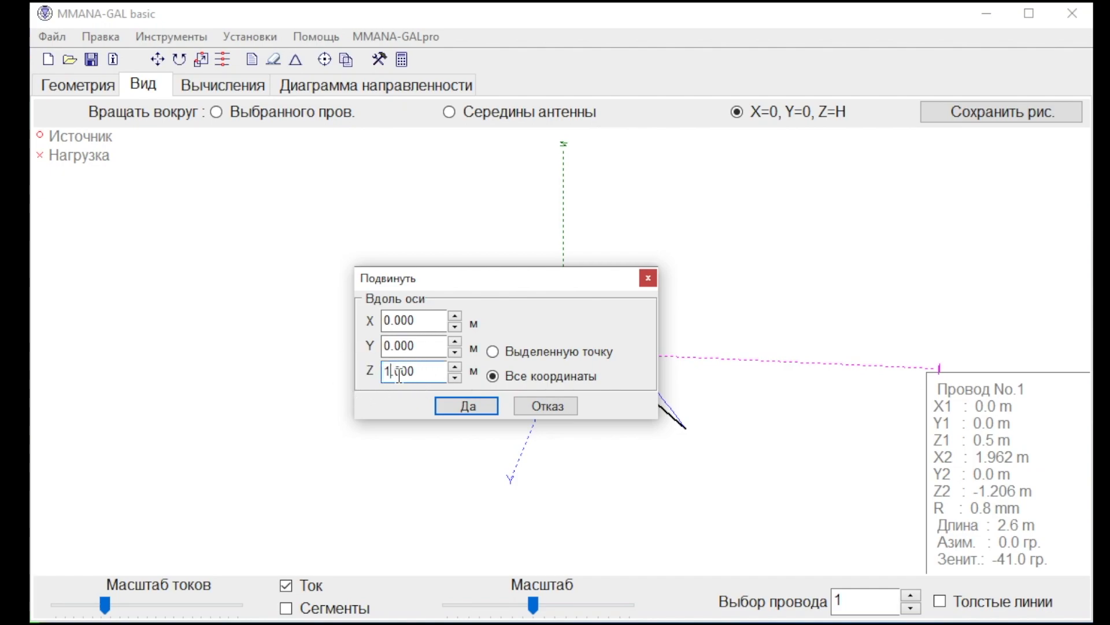
{"action": "double_click", "coordinate": [398, 381]}
{"action": "type", "text": "5"}
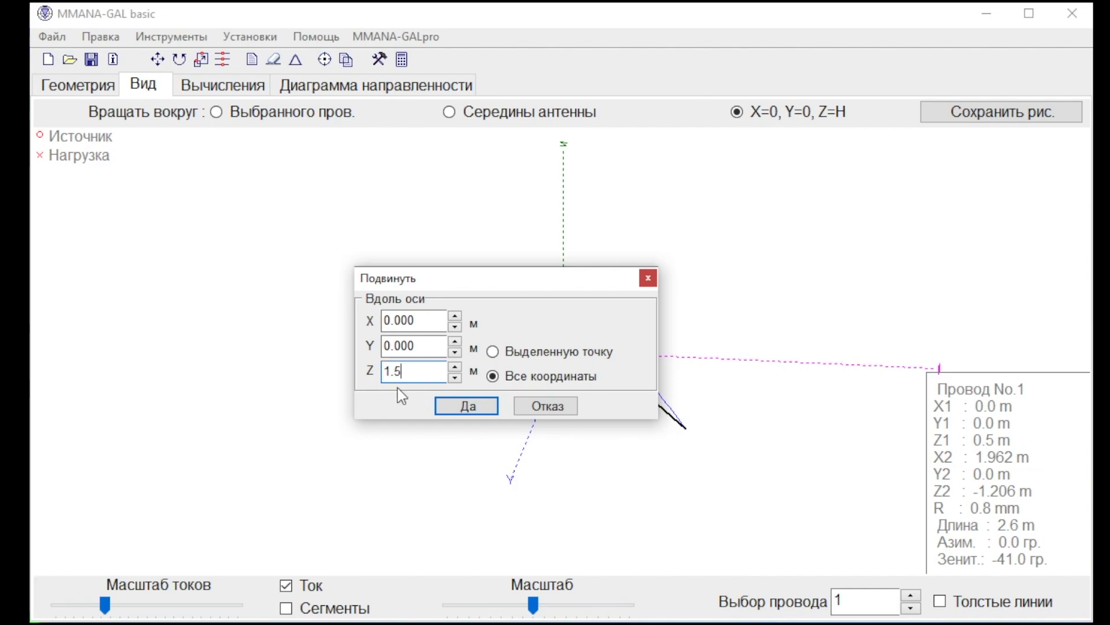
{"action": "left_click", "coordinate": [477, 405]}
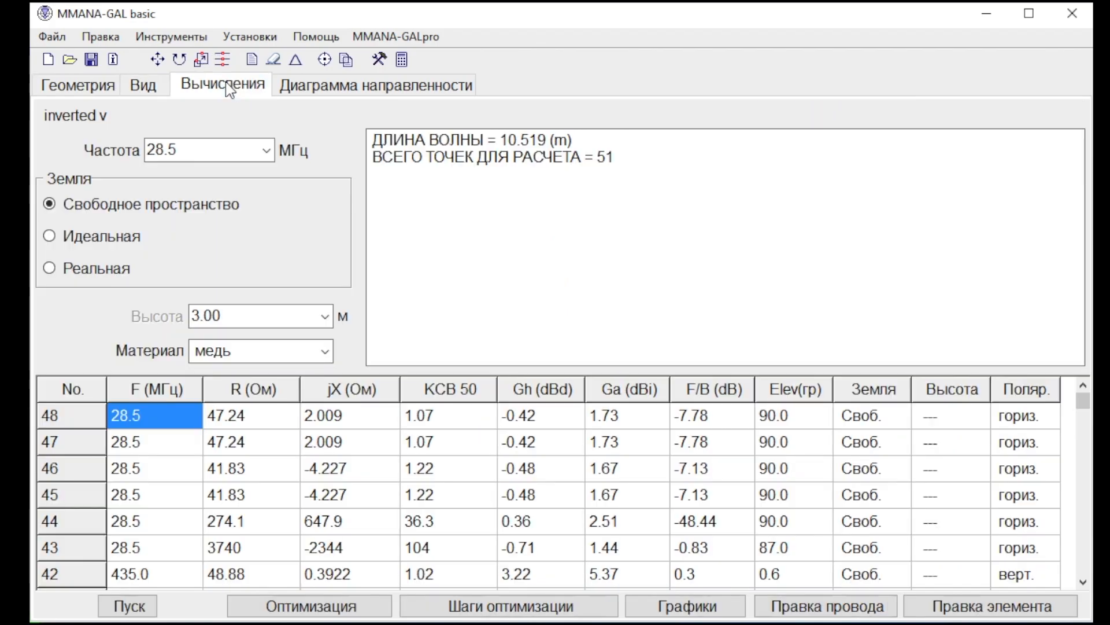
Calculate the raised antenna in free space and over ideal ground, and view the resulting radiation pattern.
{"action": "left_click", "coordinate": [224, 84]}
{"action": "left_click", "coordinate": [126, 604]}
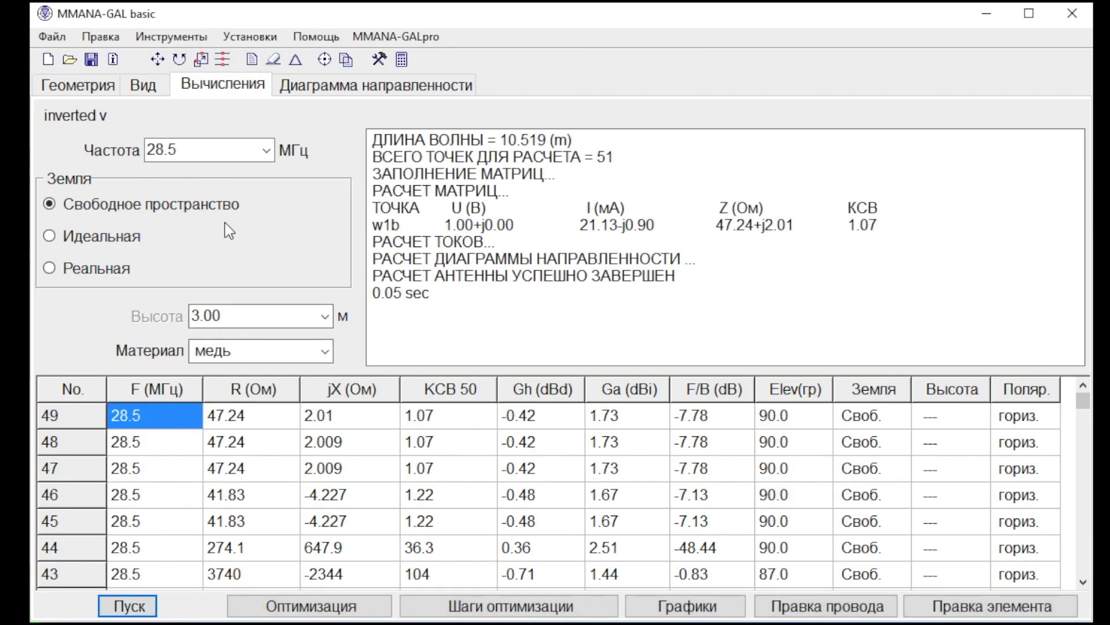
{"action": "left_click", "coordinate": [105, 237]}
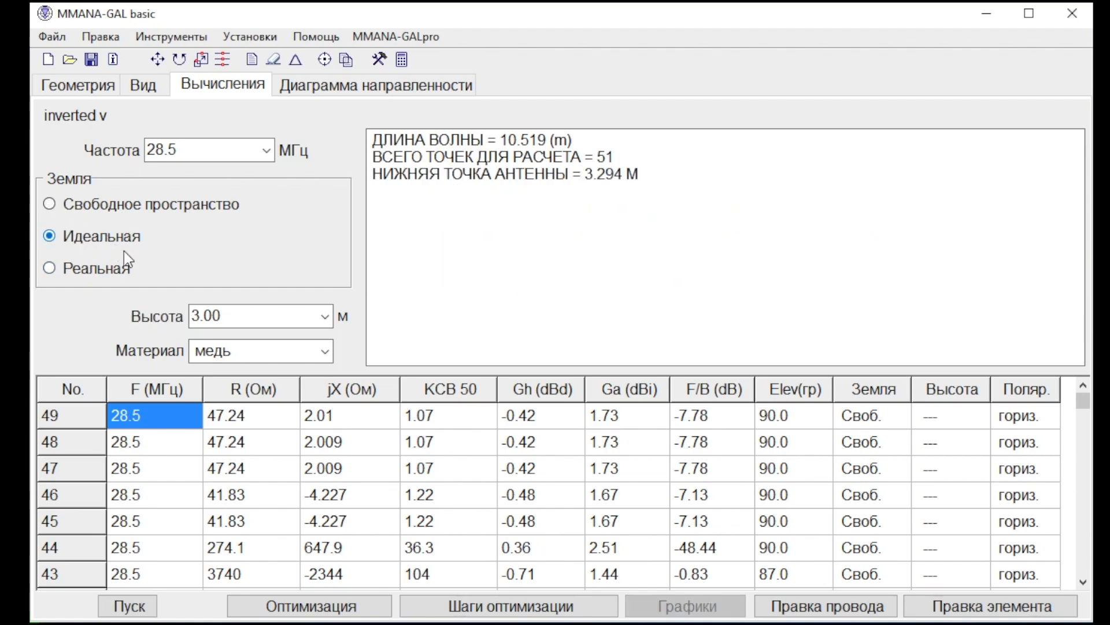
{"action": "left_click", "coordinate": [134, 607]}
{"action": "left_click", "coordinate": [312, 86]}
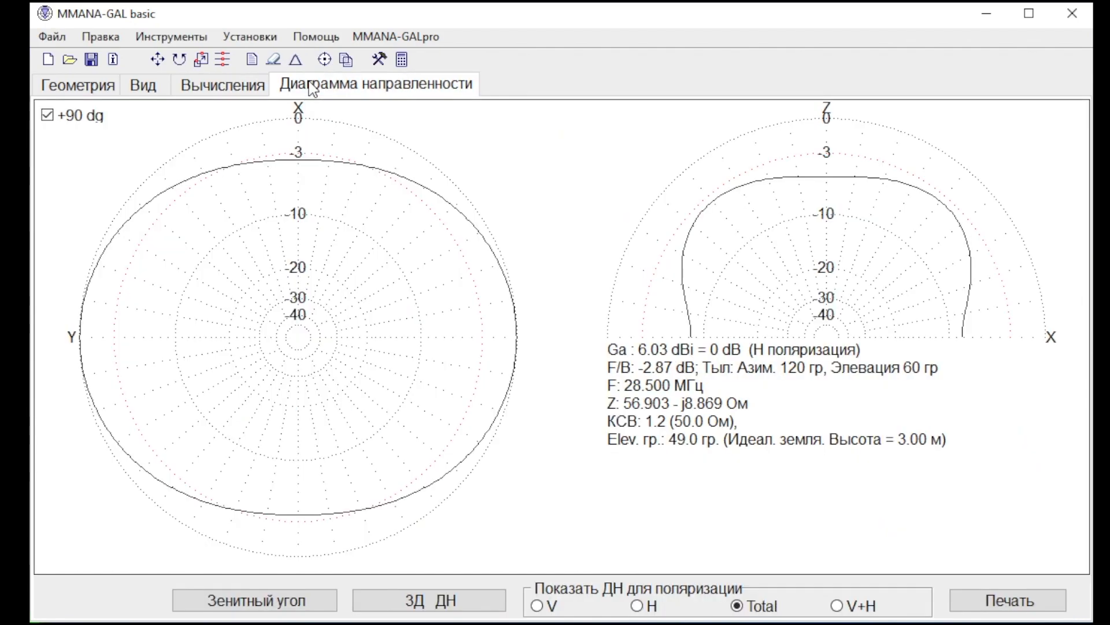
Set the antenna height to 10 m and recalculate it over ideal ground.
{"action": "left_click", "coordinate": [234, 87]}
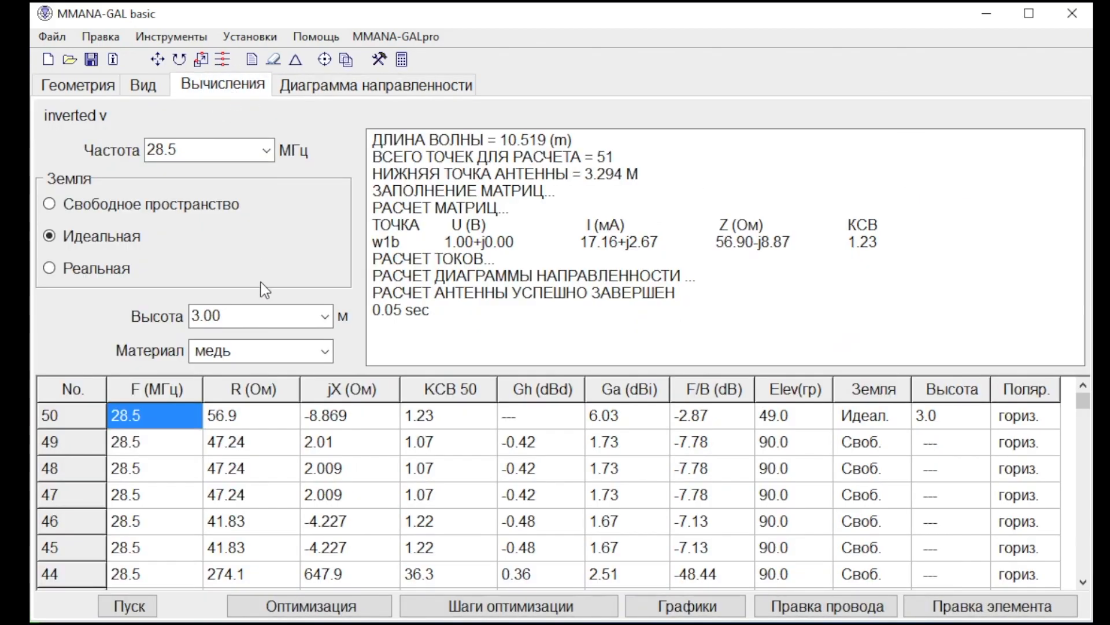
{"action": "left_click", "coordinate": [329, 317]}
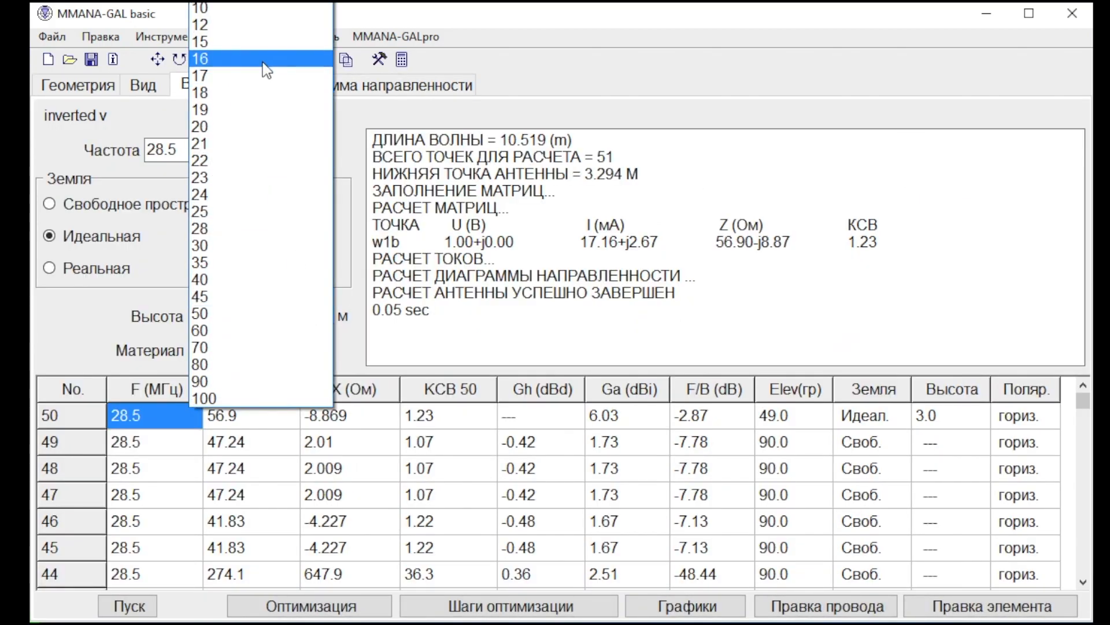
{"action": "left_click", "coordinate": [256, 8]}
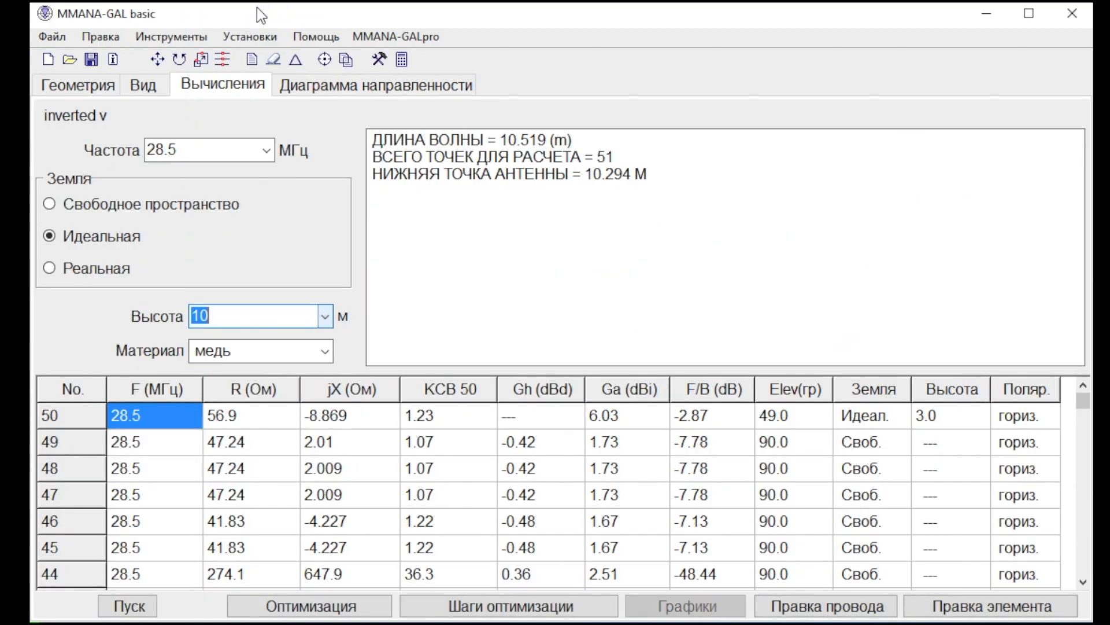
{"action": "left_click", "coordinate": [131, 606]}
Run the optimization with the existing length and zenith parameters at 10 m height, without saving its table.
{"action": "left_click", "coordinate": [275, 602]}
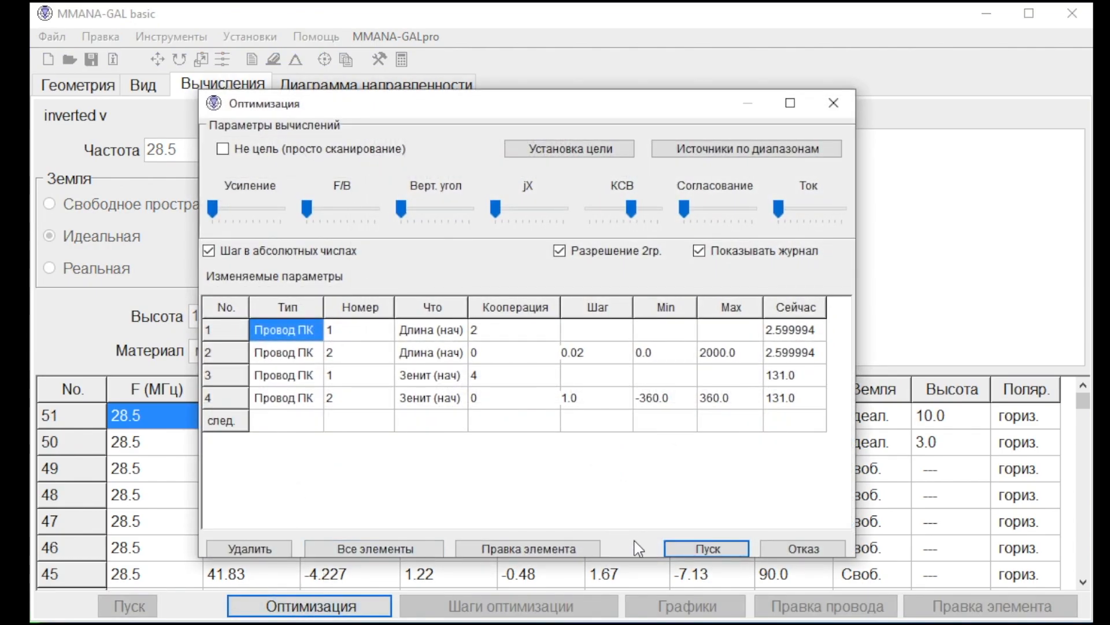
{"action": "left_click", "coordinate": [705, 548]}
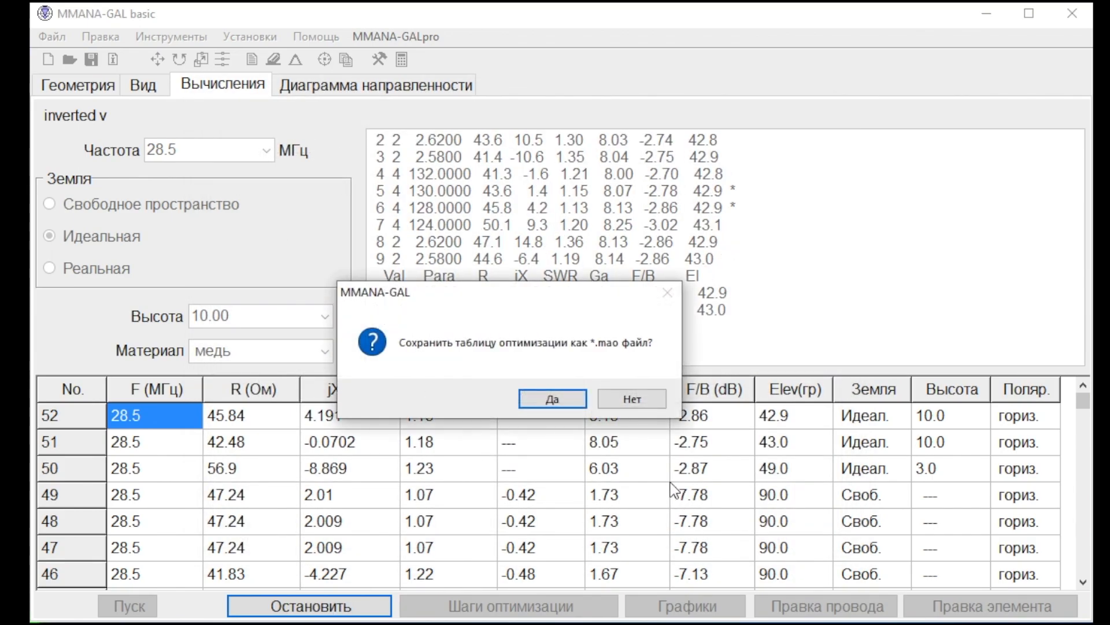
{"action": "left_click", "coordinate": [636, 398]}
Set the optimization goal's matching to the selected impedance Z.
{"action": "left_click", "coordinate": [350, 612]}
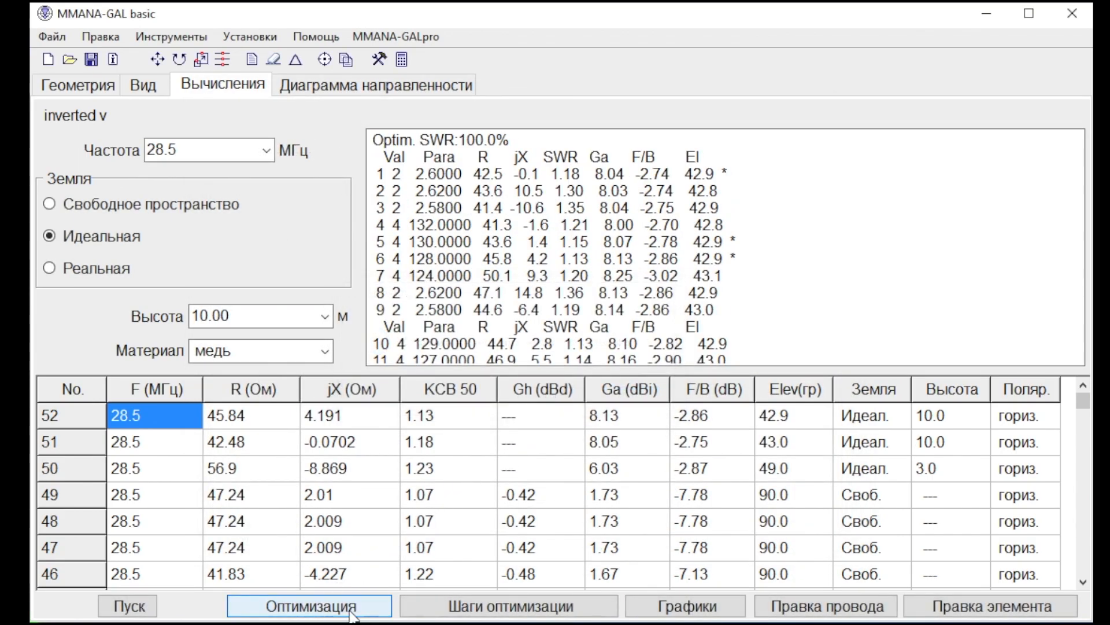
{"action": "left_click", "coordinate": [565, 151]}
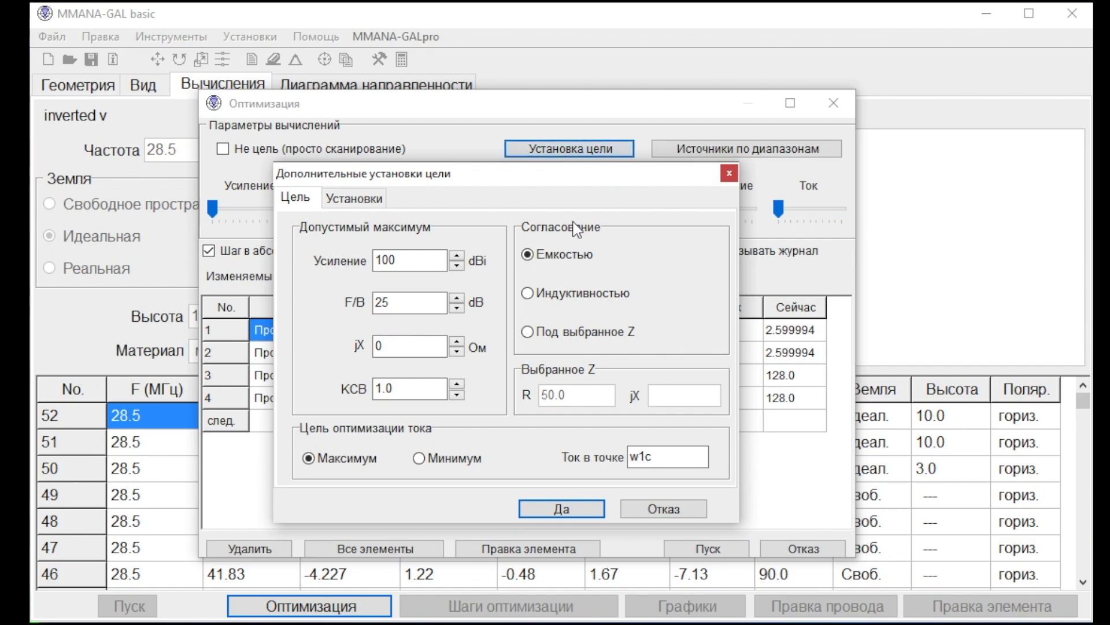
{"action": "left_click", "coordinate": [564, 335]}
{"action": "left_click", "coordinate": [593, 508]}
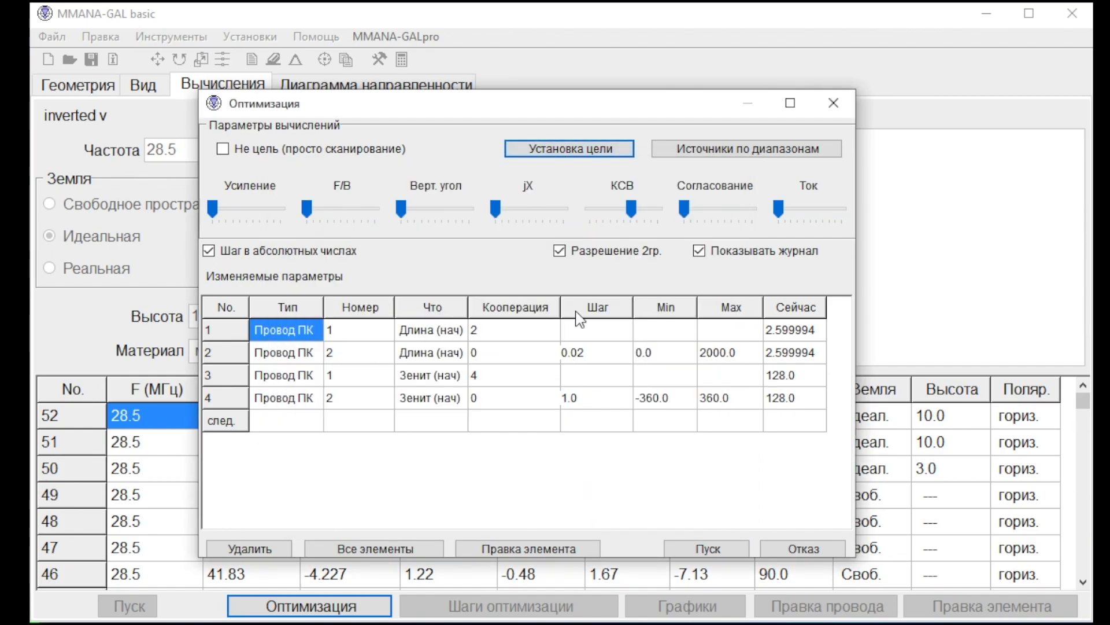
Weight the optimization goals toward partial jX and strong matching with no SWR weight, and run it without saving its table.
{"action": "left_click", "coordinate": [569, 209]}
{"action": "left_click", "coordinate": [497, 209]}
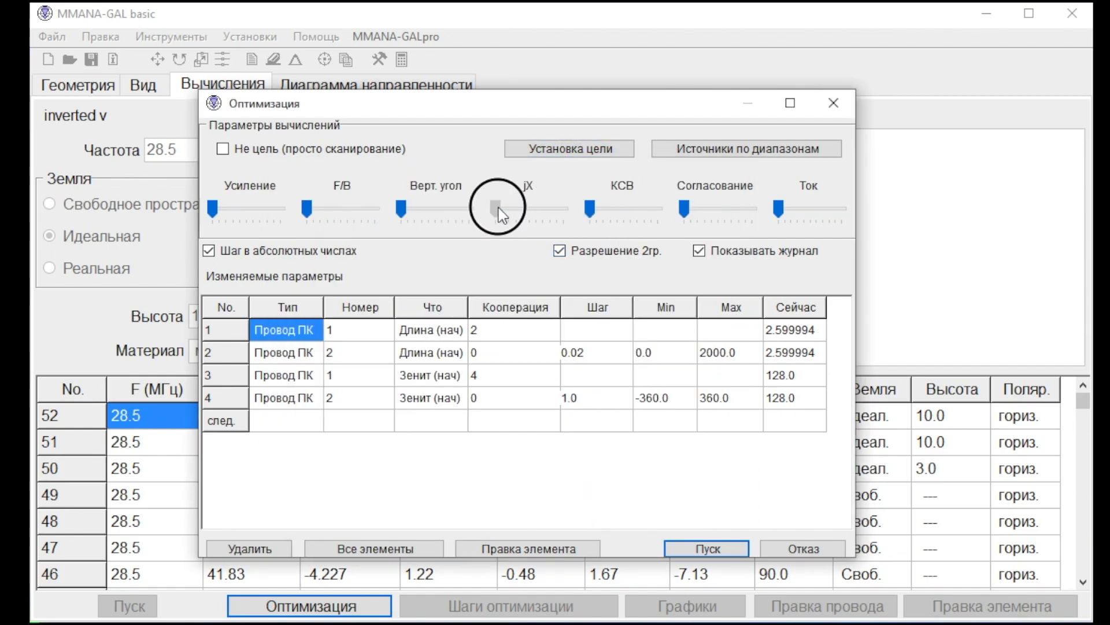
{"action": "left_click_drag", "start_coordinate": [530, 210], "coordinate": [532, 210]}
{"action": "left_click_drag", "start_coordinate": [691, 210], "coordinate": [744, 212]}
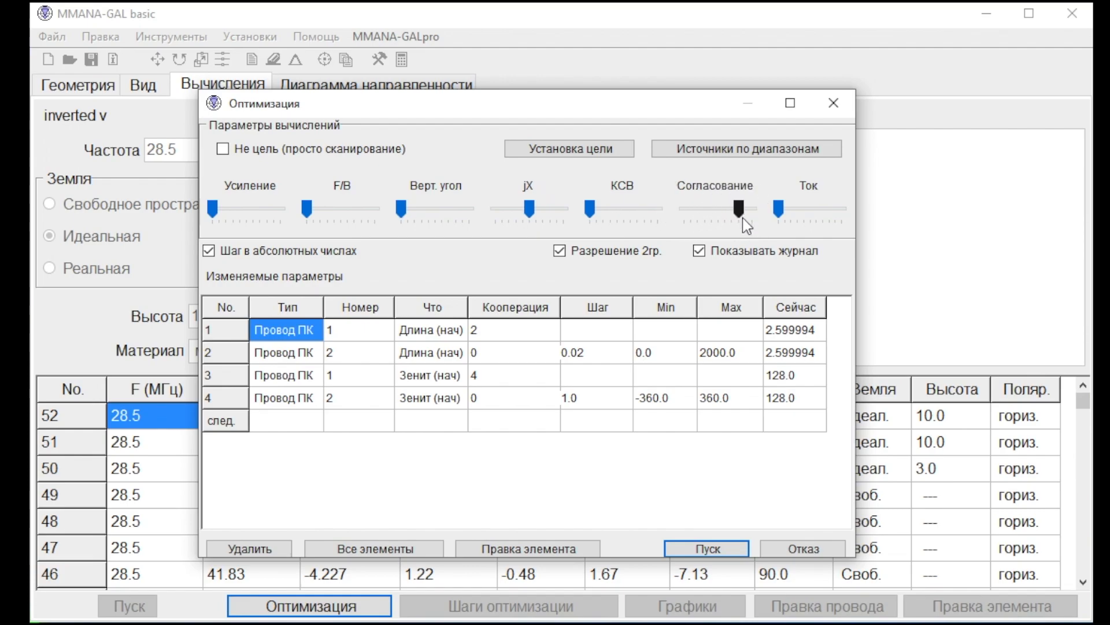
{"action": "left_click", "coordinate": [720, 548]}
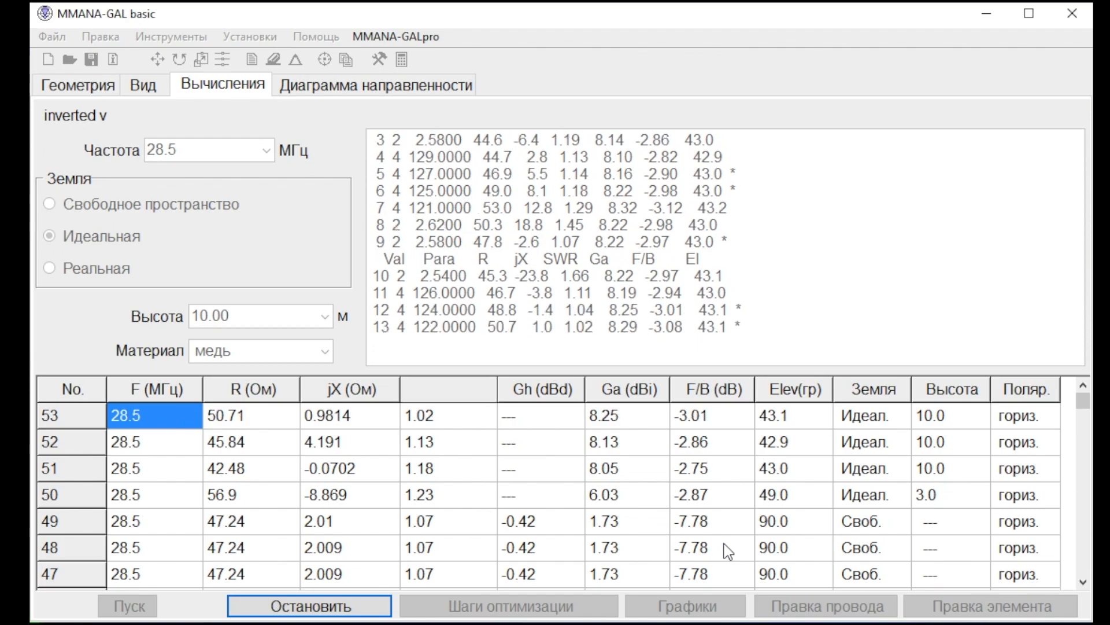
{"action": "left_click", "coordinate": [644, 399]}
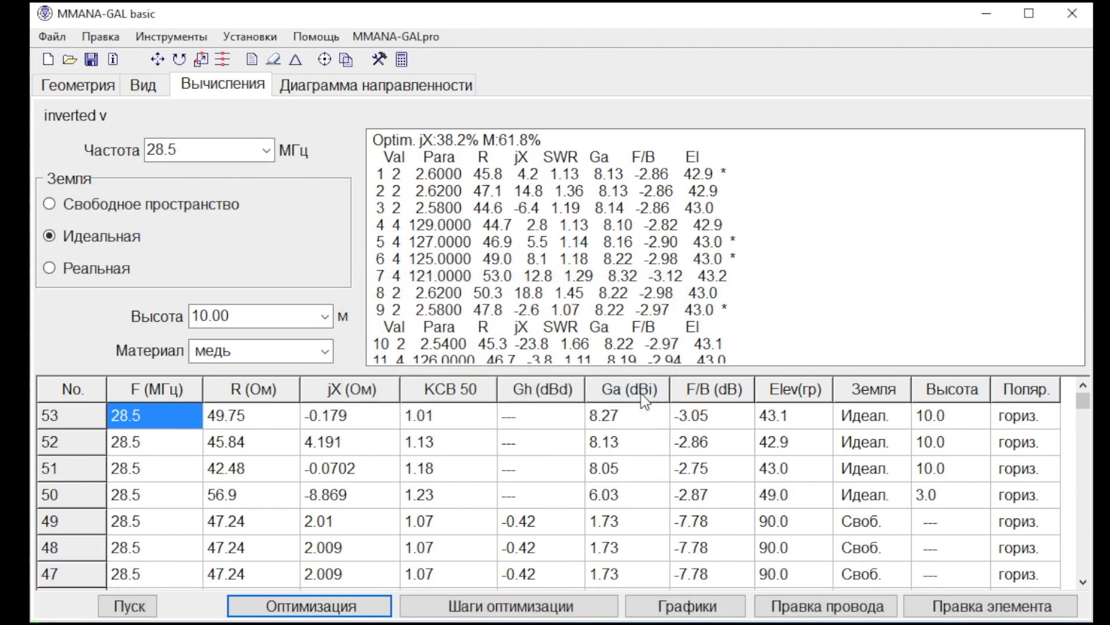
Recalculate the optimized antenna over ideal ground at 10 m height and view its geometry and radiation pattern.
{"action": "left_click", "coordinate": [414, 92]}
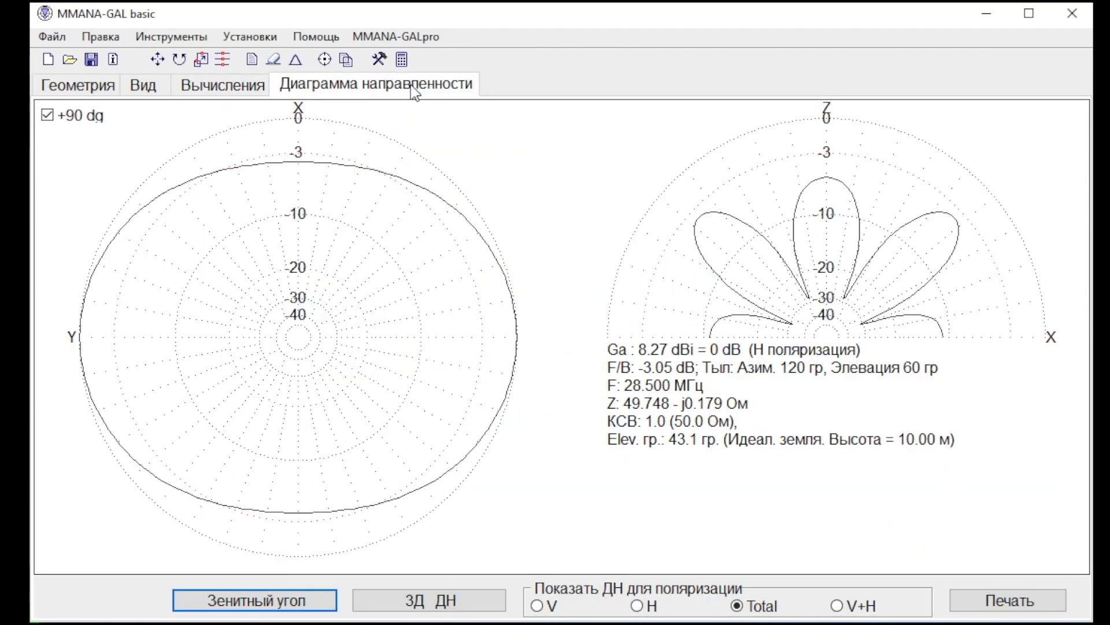
{"action": "left_click", "coordinate": [230, 85]}
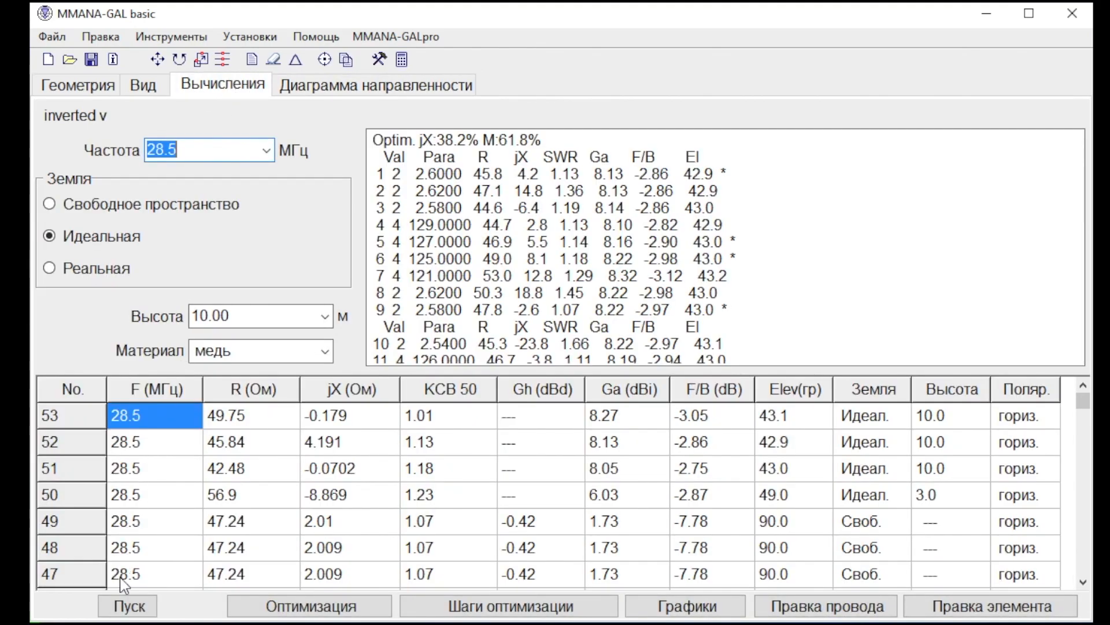
{"action": "left_click", "coordinate": [122, 605]}
{"action": "left_click", "coordinate": [140, 86]}
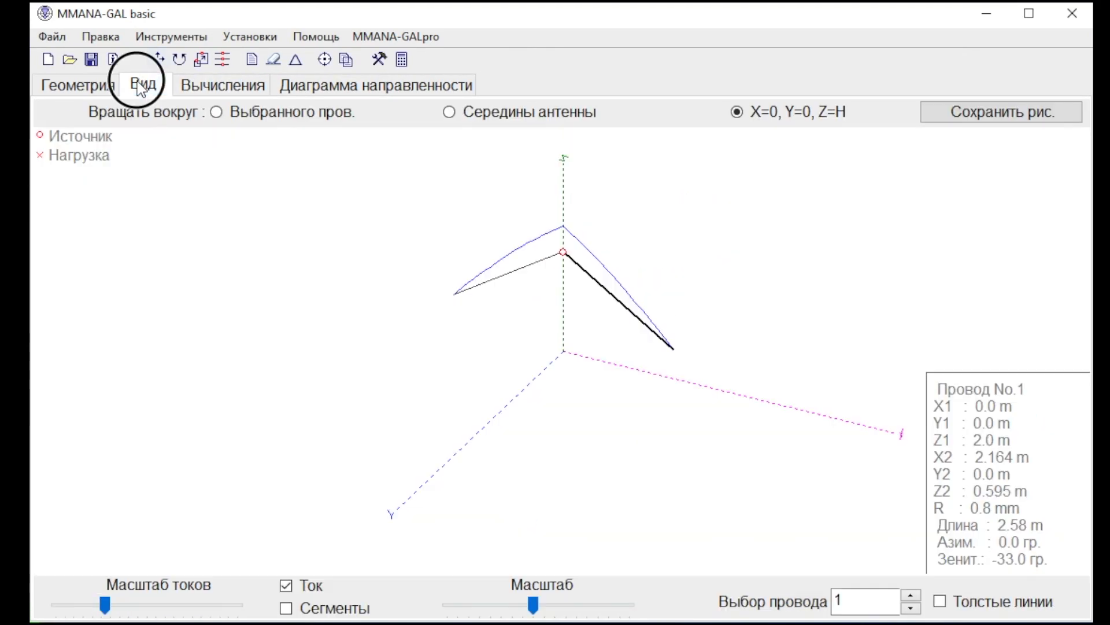
{"action": "mouse_move", "coordinate": [454, 359]}
{"action": "left_mouse_down"}
{"action": "mouse_move", "coordinate": [483, 339]}
{"action": "mouse_move", "coordinate": [485, 354]}
{"action": "mouse_move", "coordinate": [460, 364]}
{"action": "left_mouse_up"}
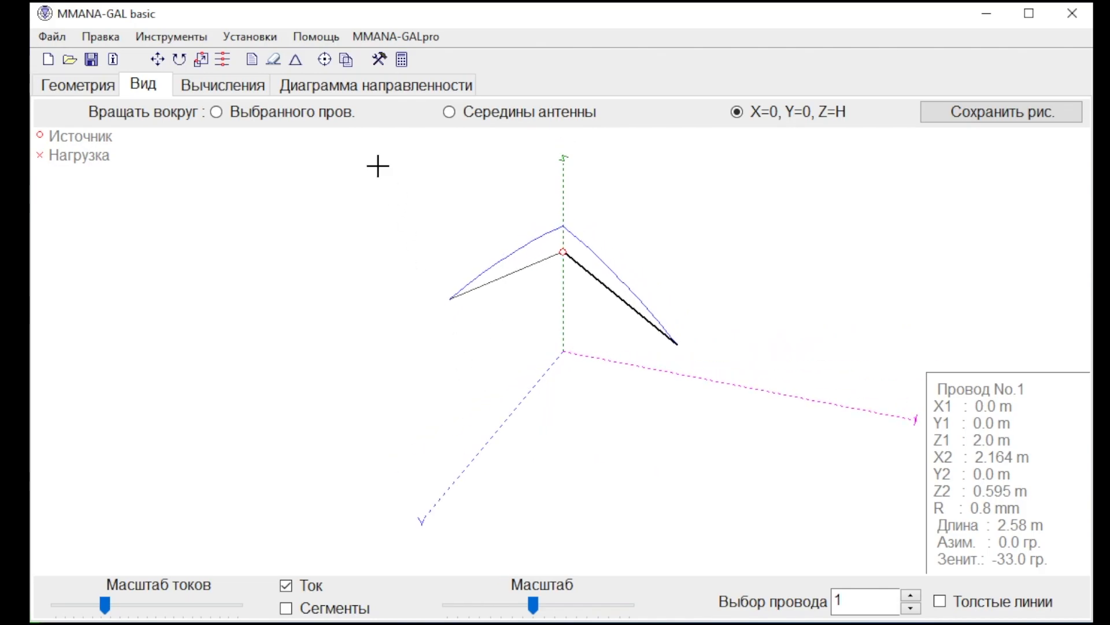
{"action": "left_click", "coordinate": [317, 92]}
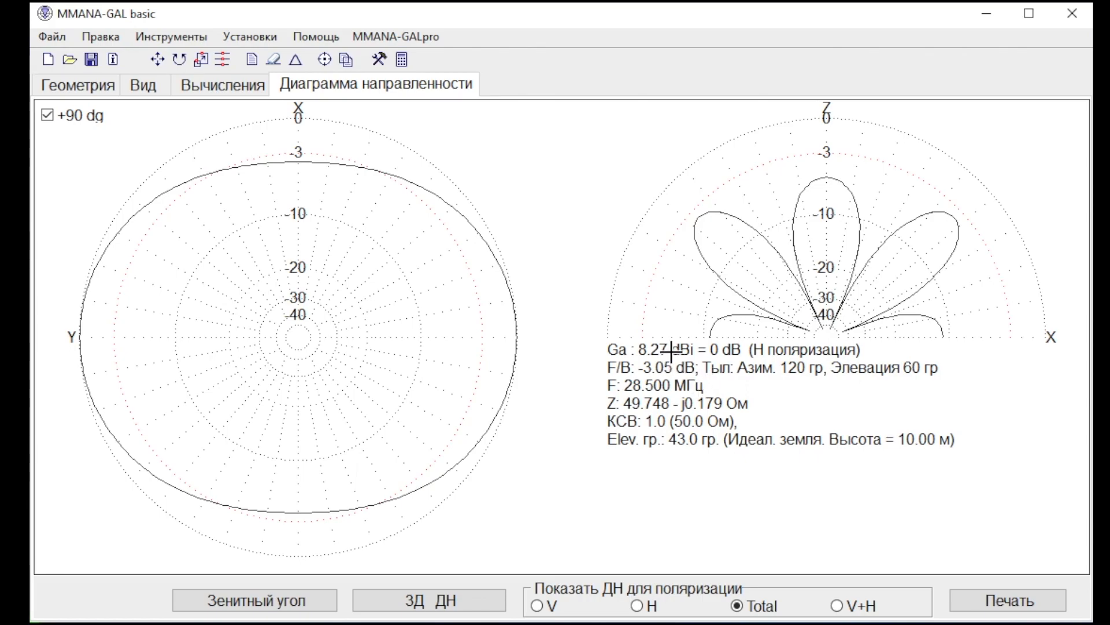
Calculate the antenna in free space at 28.5 MHz and view its radiation pattern and geometry.
{"action": "left_click", "coordinate": [224, 87]}
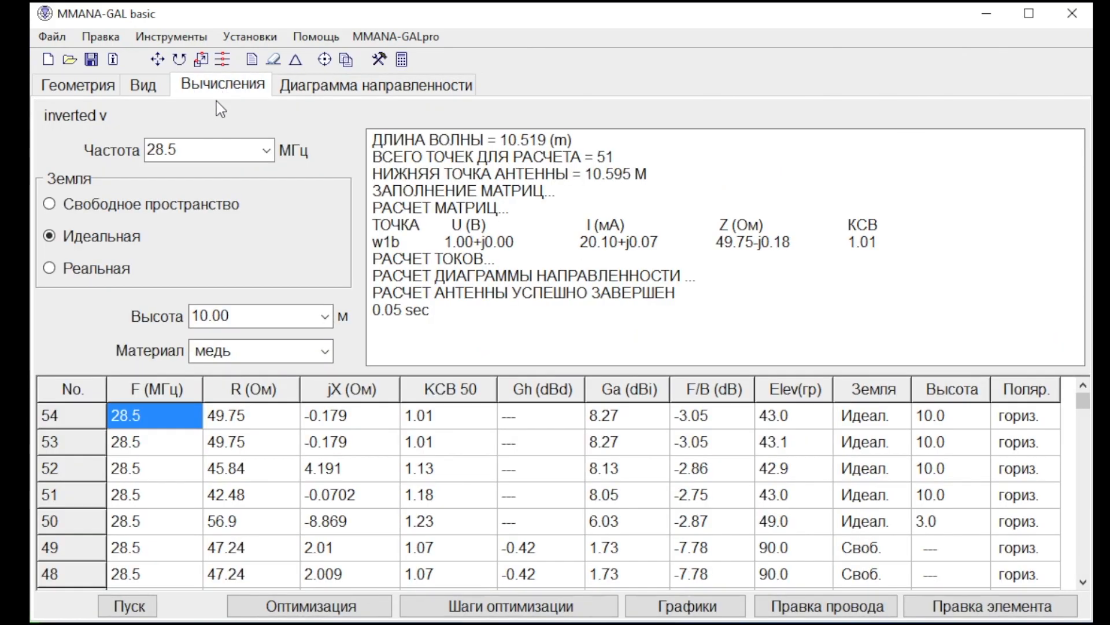
{"action": "left_click", "coordinate": [88, 208]}
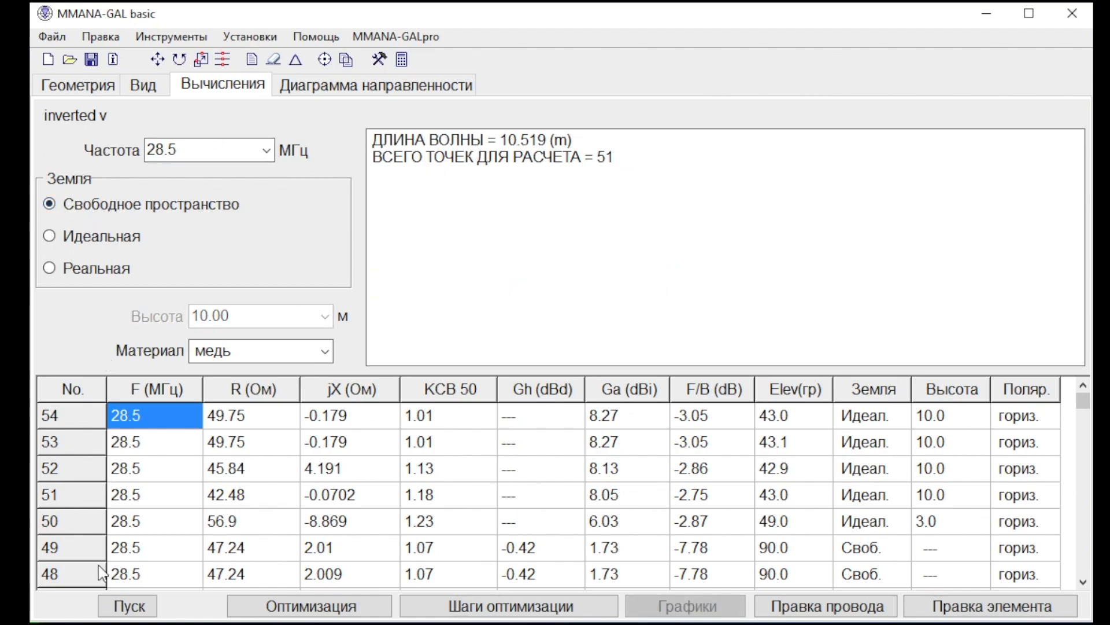
{"action": "left_click", "coordinate": [135, 606]}
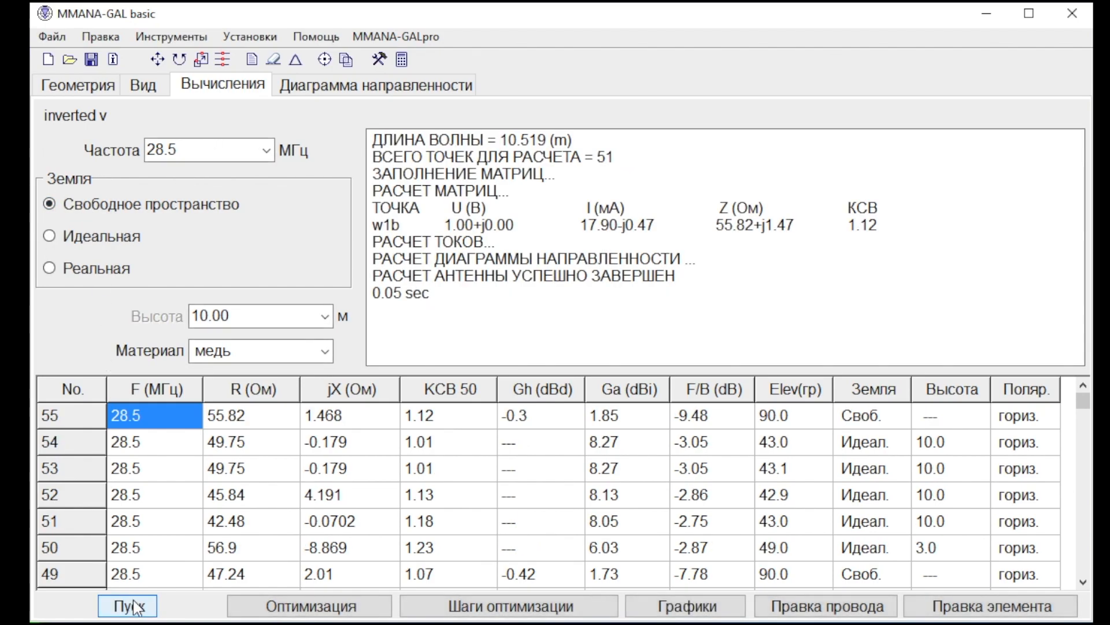
{"action": "left_click", "coordinate": [327, 85]}
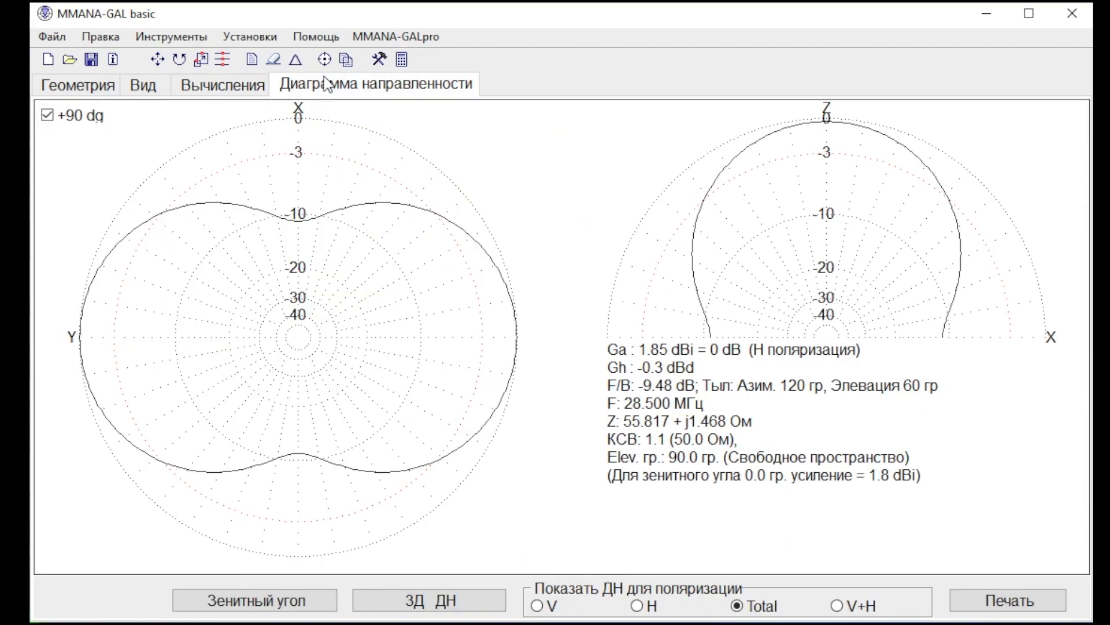
{"action": "left_click", "coordinate": [236, 90]}
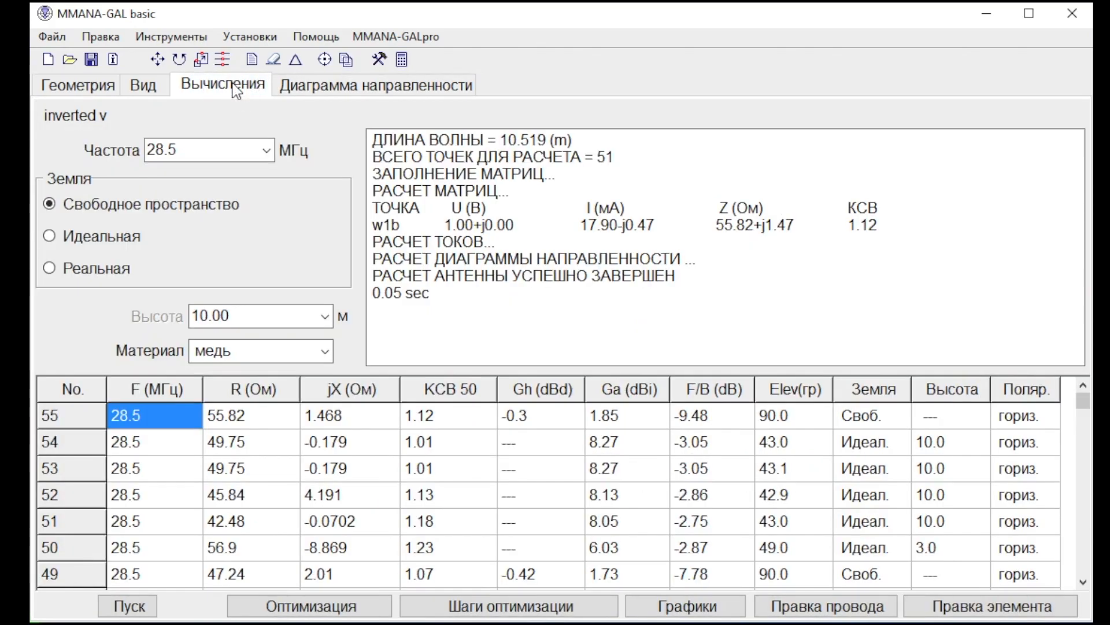
{"action": "left_click", "coordinate": [144, 88]}
{"action": "mouse_move", "coordinate": [521, 345]}
{"action": "left_mouse_down"}
{"action": "mouse_move", "coordinate": [456, 335]}
{"action": "mouse_move", "coordinate": [520, 325]}
{"action": "mouse_move", "coordinate": [548, 340]}
{"action": "mouse_move", "coordinate": [521, 348]}
{"action": "left_mouse_up"}
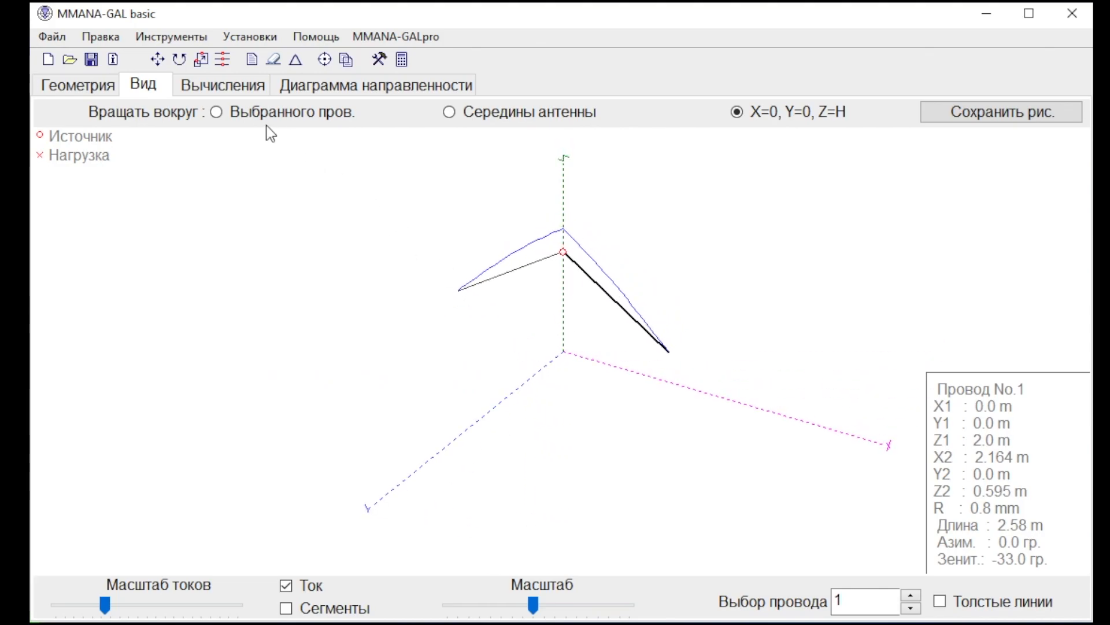
Calculate the antenna in free space at 14.150 MHz and optimize its wire lengths and zenith angles with the existing parameters.
{"action": "left_click", "coordinate": [226, 88]}
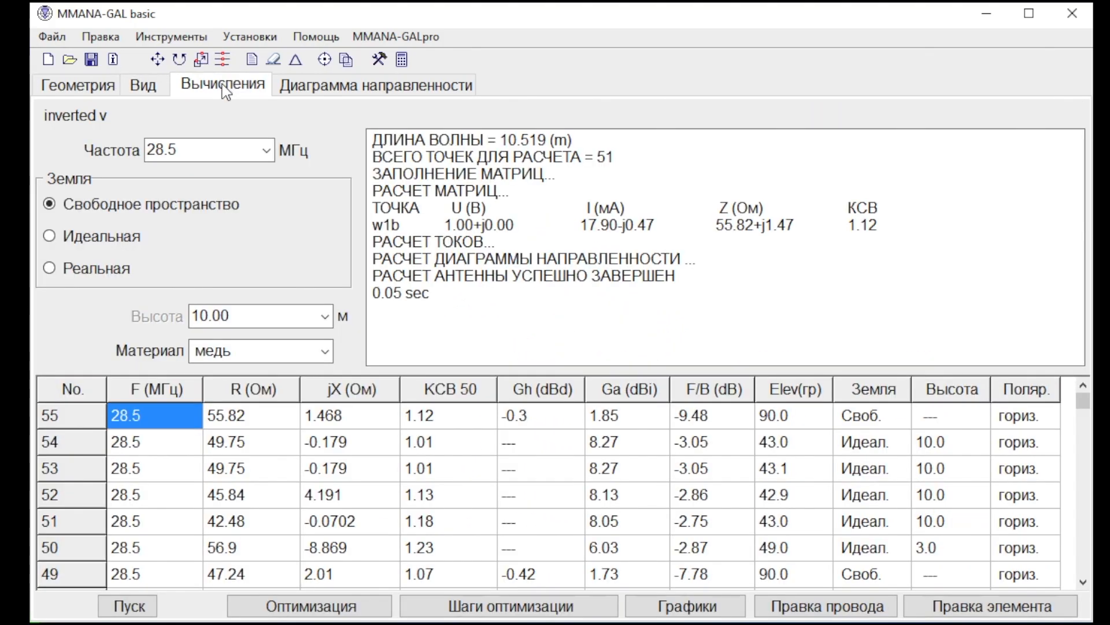
{"action": "left_click", "coordinate": [265, 152]}
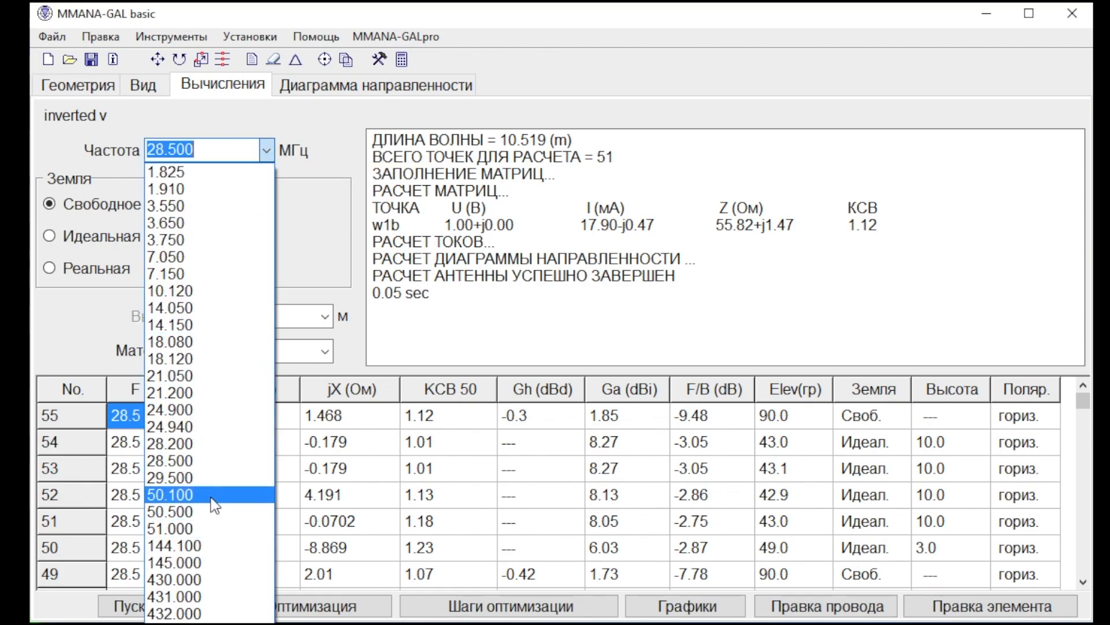
{"action": "left_click", "coordinate": [220, 325]}
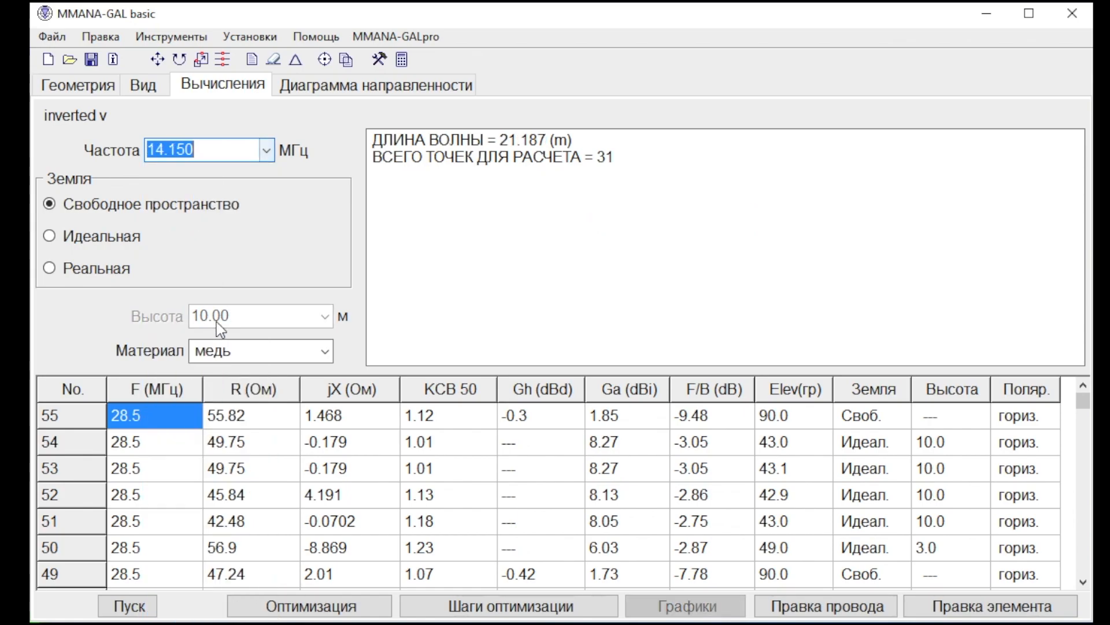
{"action": "left_click", "coordinate": [126, 607]}
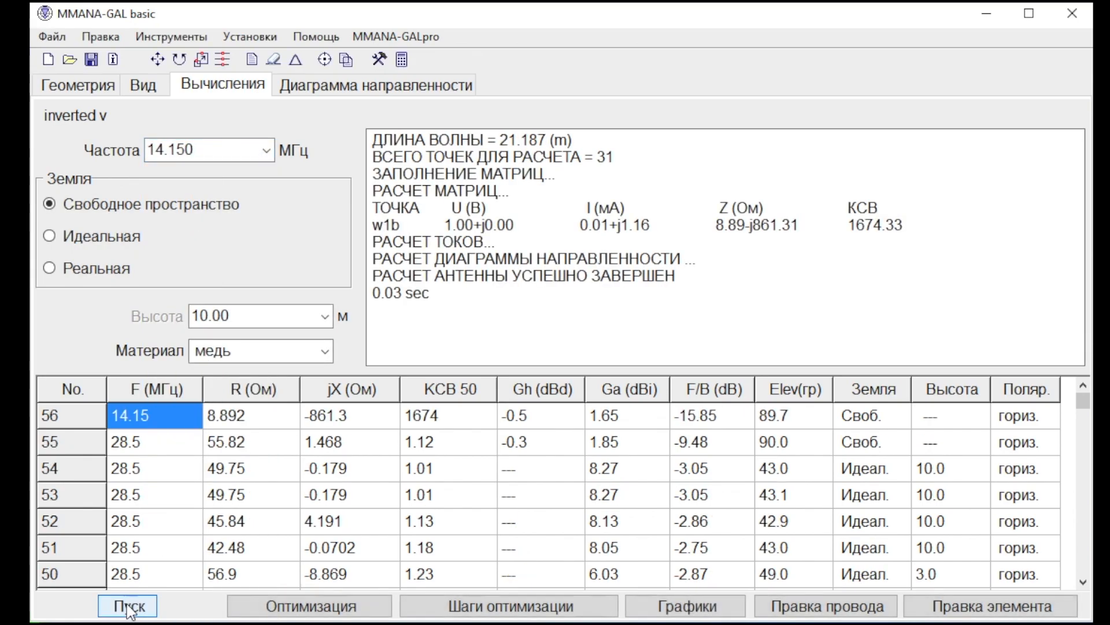
{"action": "left_click", "coordinate": [334, 609]}
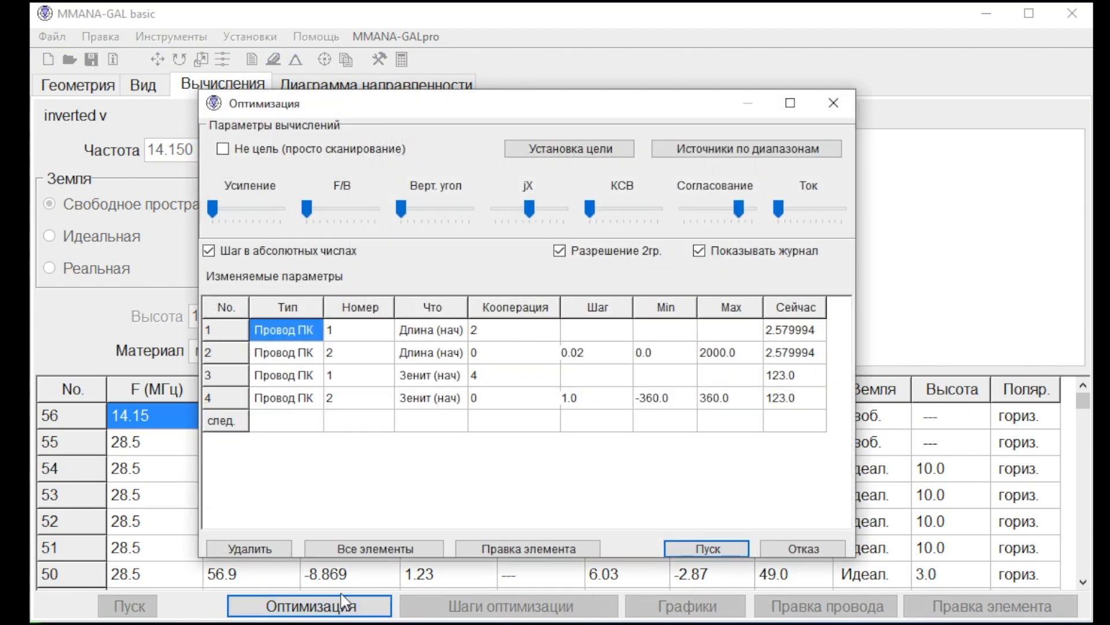
{"action": "left_click", "coordinate": [723, 546]}
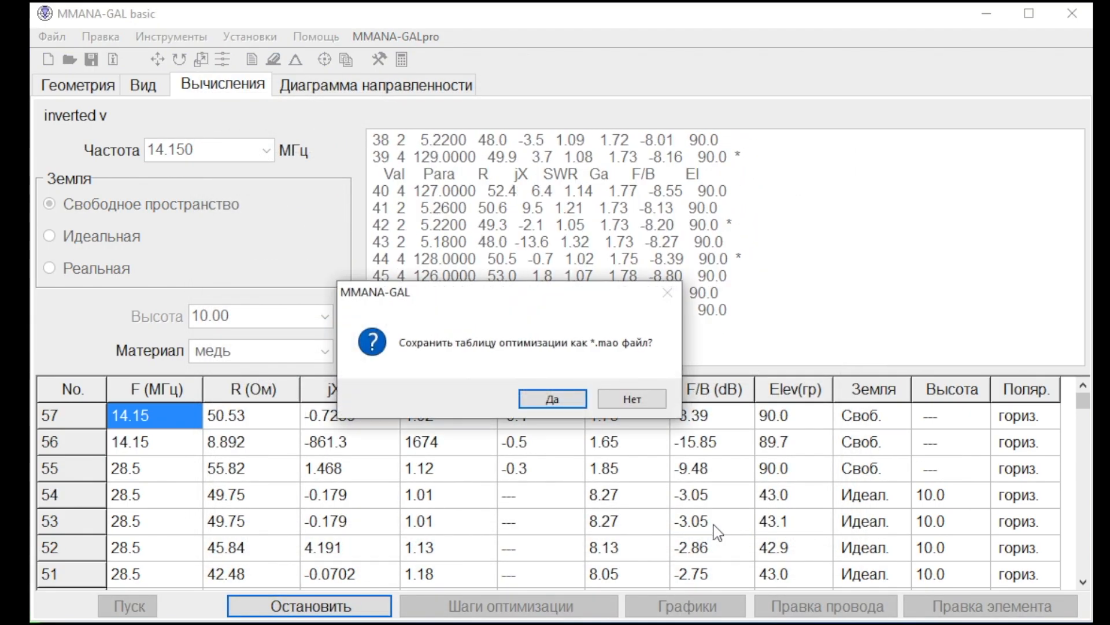
{"action": "left_click", "coordinate": [572, 397]}
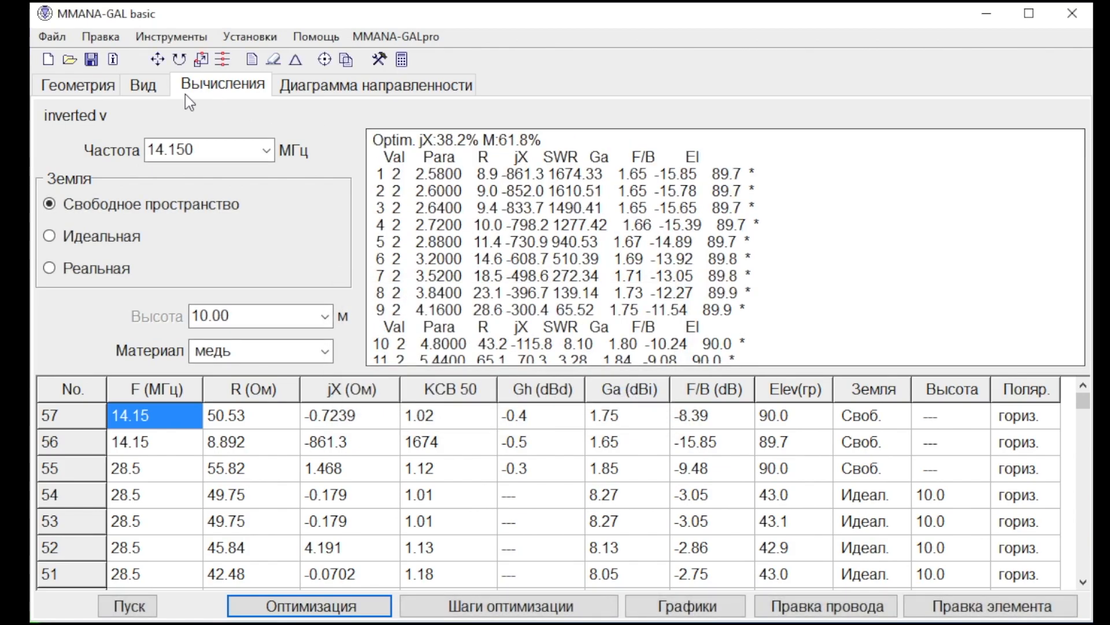
View the geometry optimized for 14.150 MHz and select wire 2 to examine its dimensions.
{"action": "left_click", "coordinate": [151, 88]}
{"action": "left_click_drag", "start_coordinate": [597, 337], "coordinate": [590, 391]}
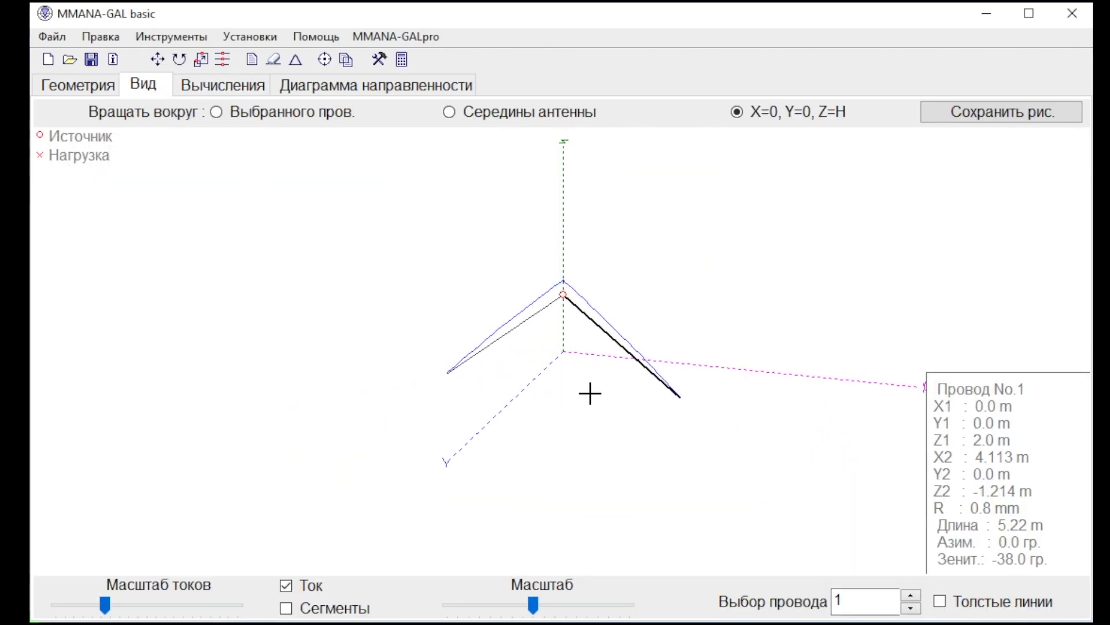
{"action": "left_click", "coordinate": [529, 320]}
{"action": "left_click_drag", "start_coordinate": [545, 359], "coordinate": [495, 355]}
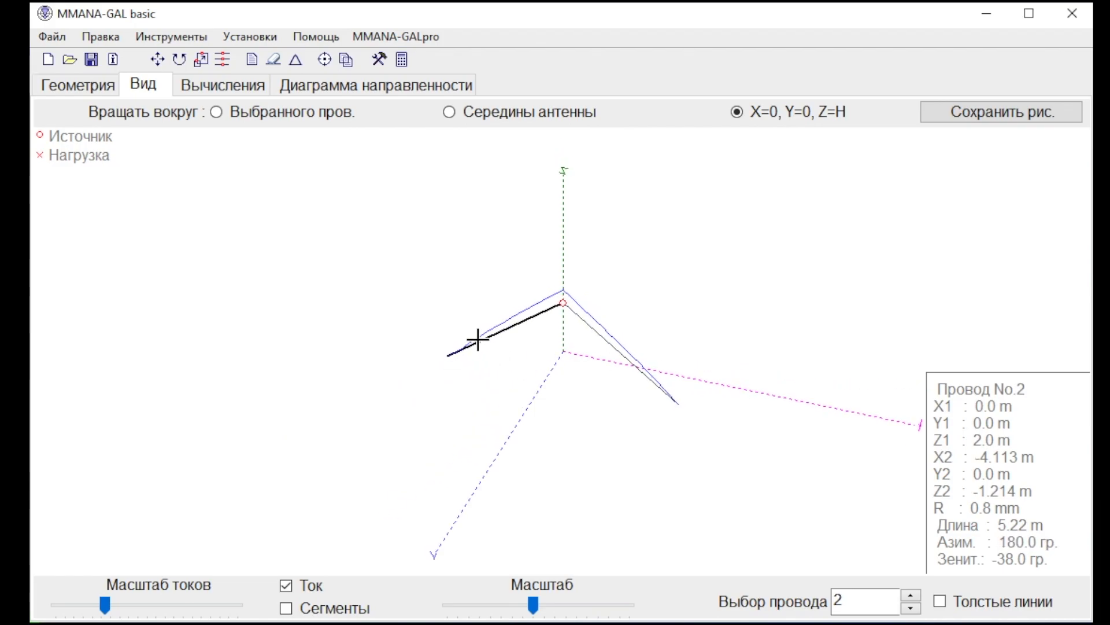
Set the radius of both wires to 1.5 mm and recalculate the antenna at 14.150 MHz in free space.
{"action": "left_click", "coordinate": [95, 86]}
{"action": "left_click", "coordinate": [903, 215]}
{"action": "left_click", "coordinate": [904, 209]}
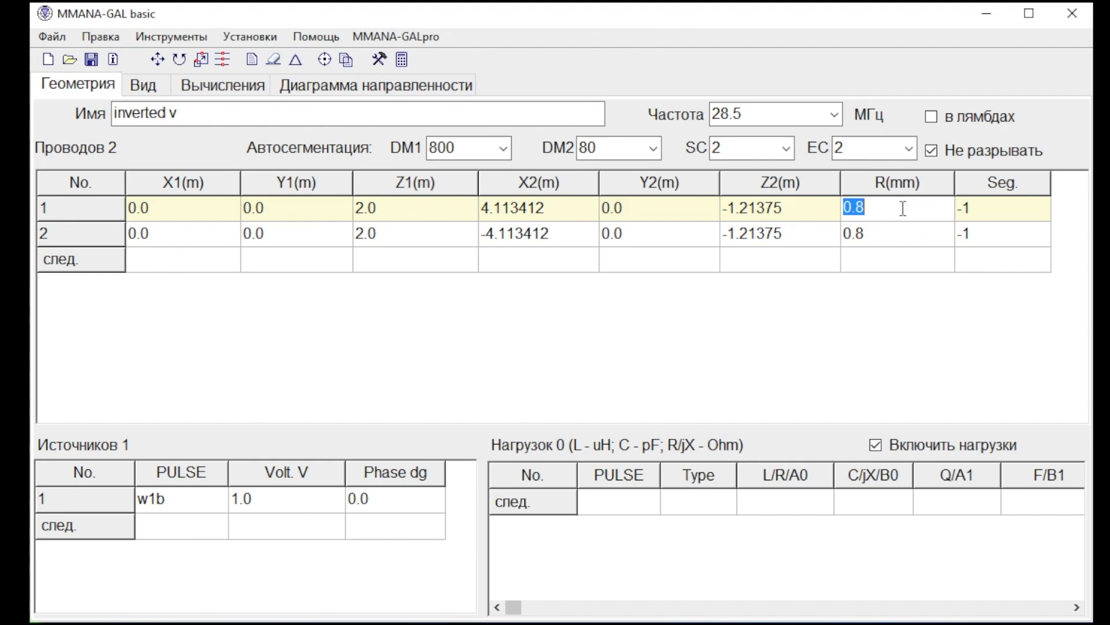
{"action": "type", "text": "1"}
{"action": "key", "text": "Return"}
{"action": "type", "text": "1."}
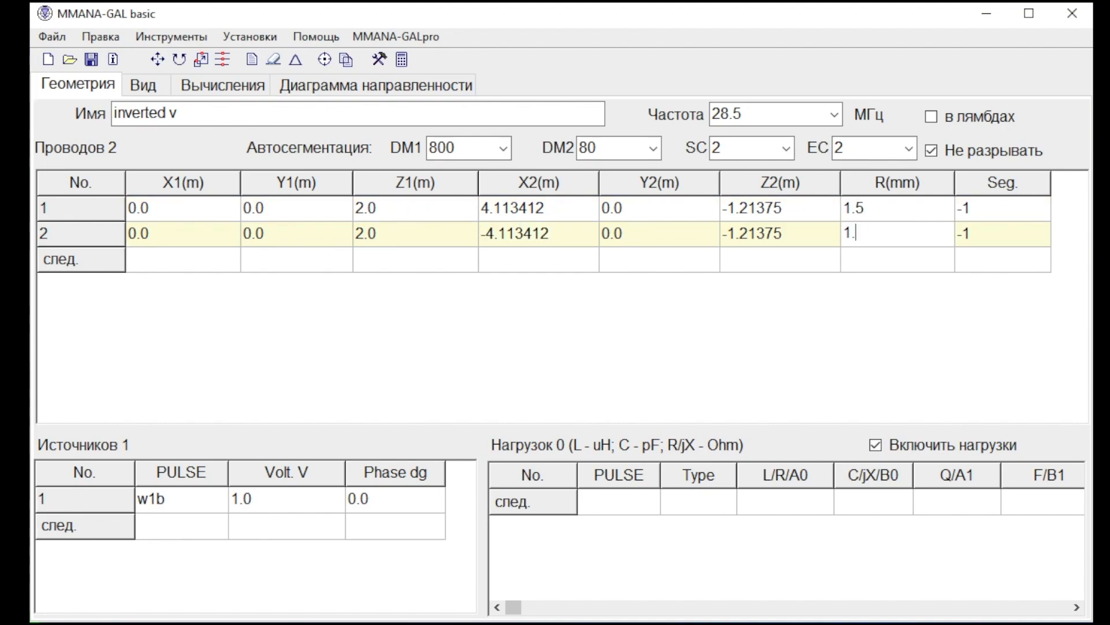
{"action": "key", "text": "Return"}
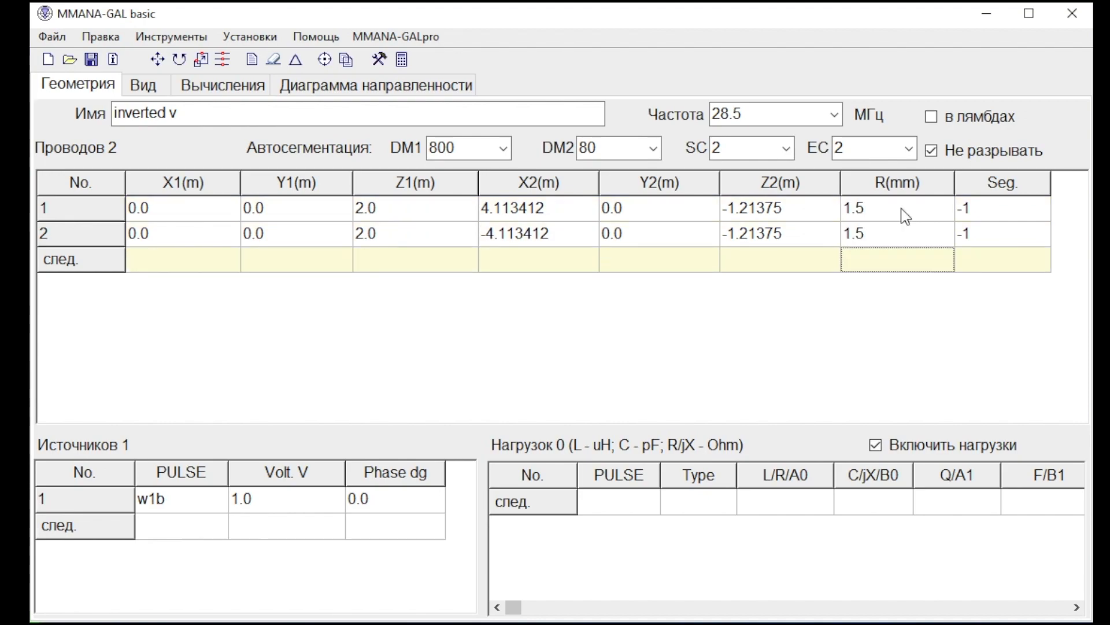
{"action": "left_click", "coordinate": [219, 88]}
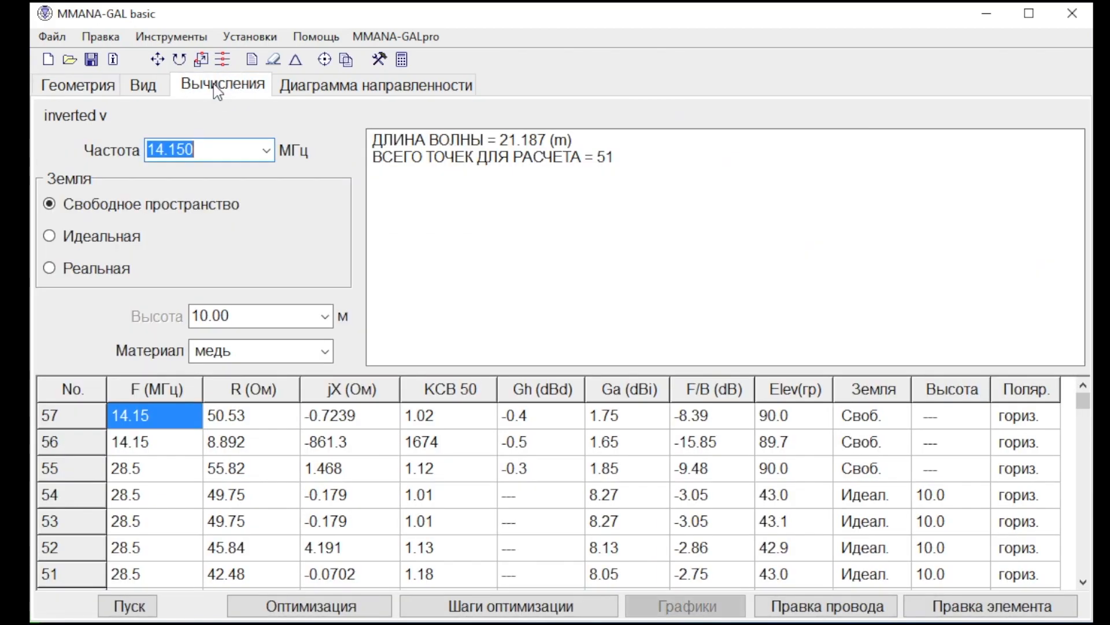
{"action": "left_click", "coordinate": [110, 605]}
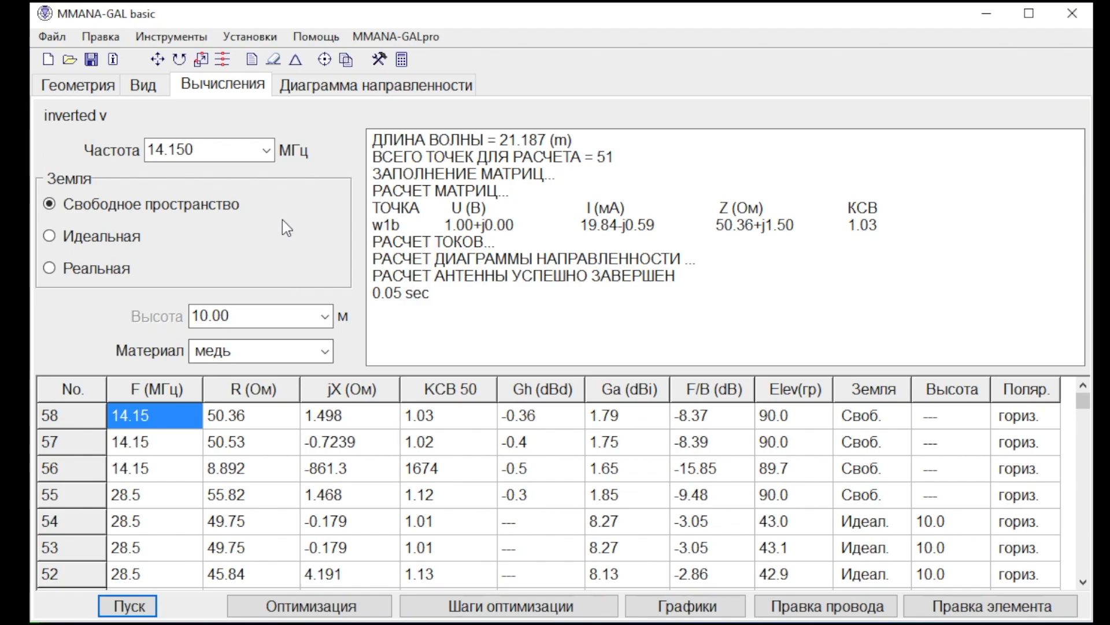
Calculate the antenna at 7.050 MHz in free space and optimize it with the existing parameters, without saving its table.
{"action": "left_click", "coordinate": [266, 149]}
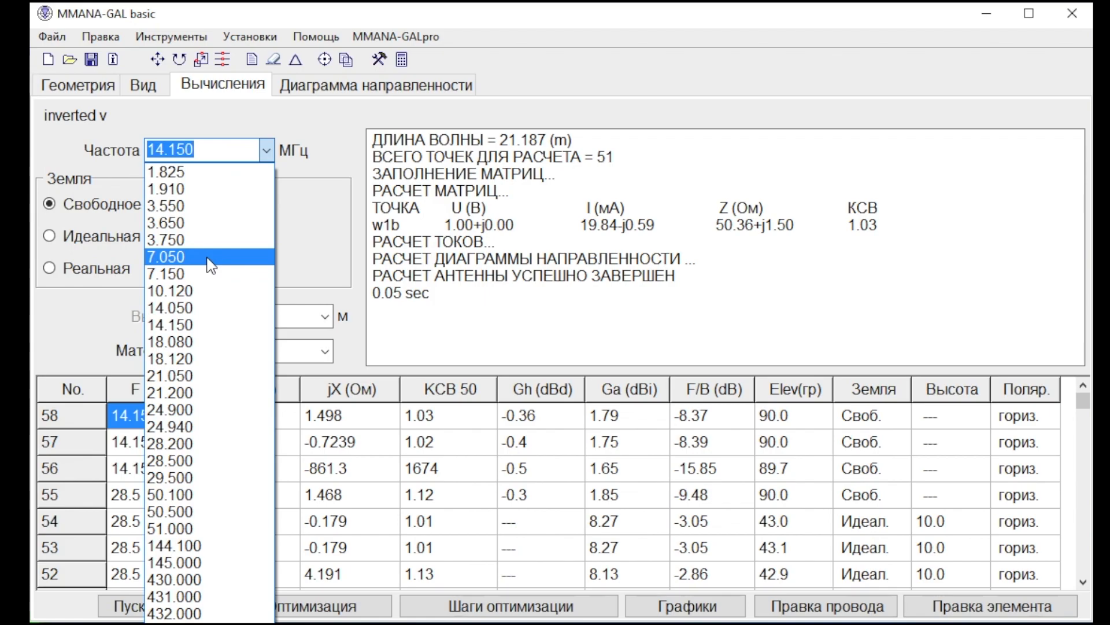
{"action": "left_click", "coordinate": [208, 259]}
{"action": "left_click", "coordinate": [148, 599]}
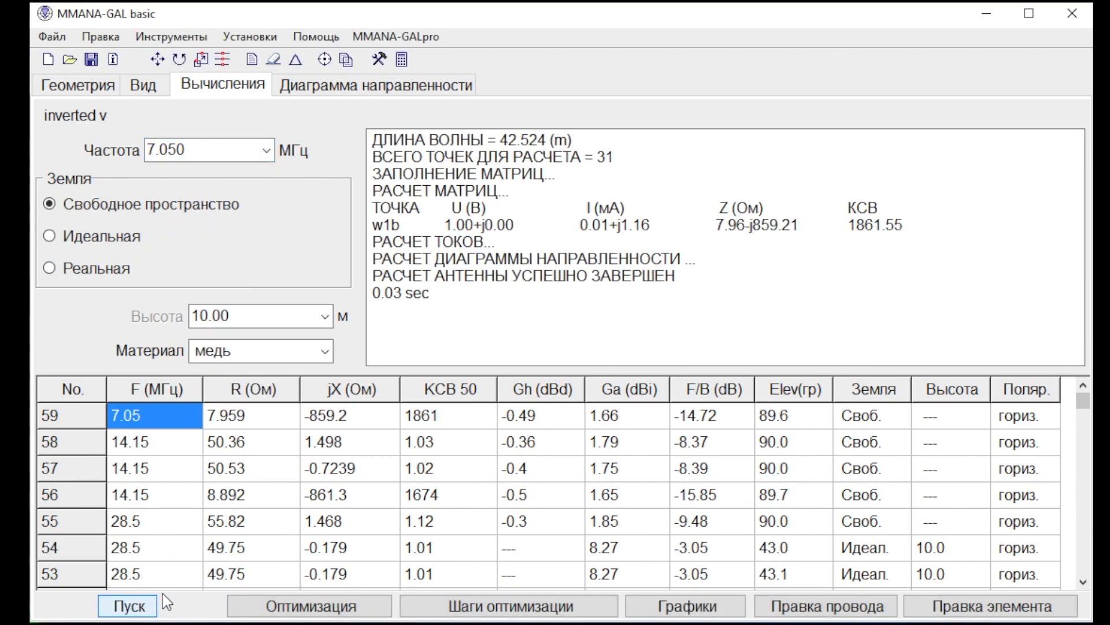
{"action": "left_click", "coordinate": [300, 598]}
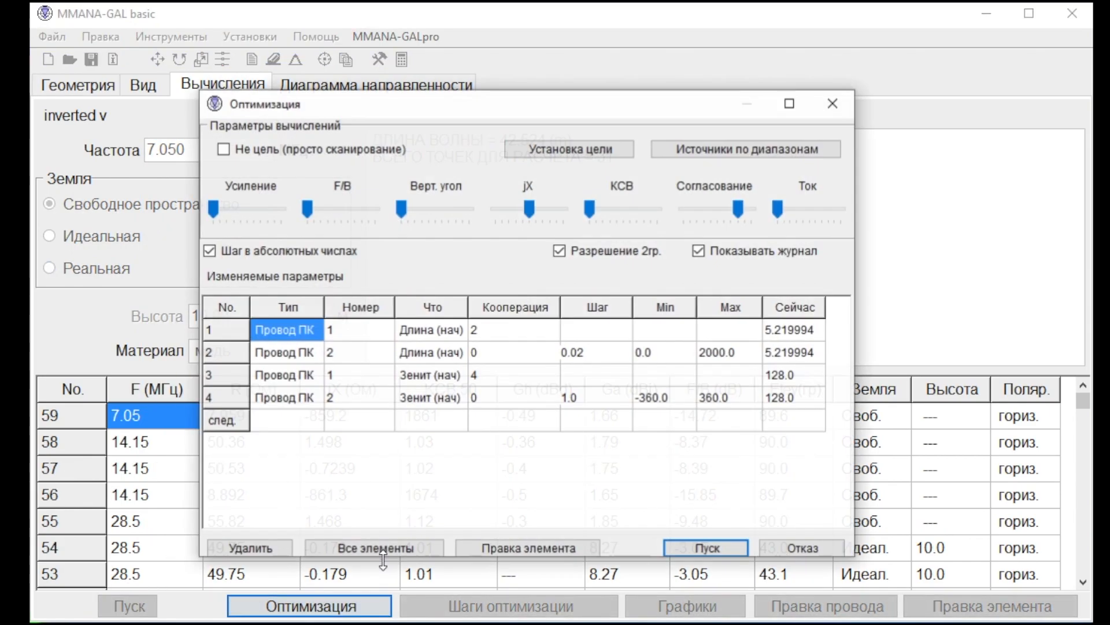
{"action": "left_click", "coordinate": [734, 549]}
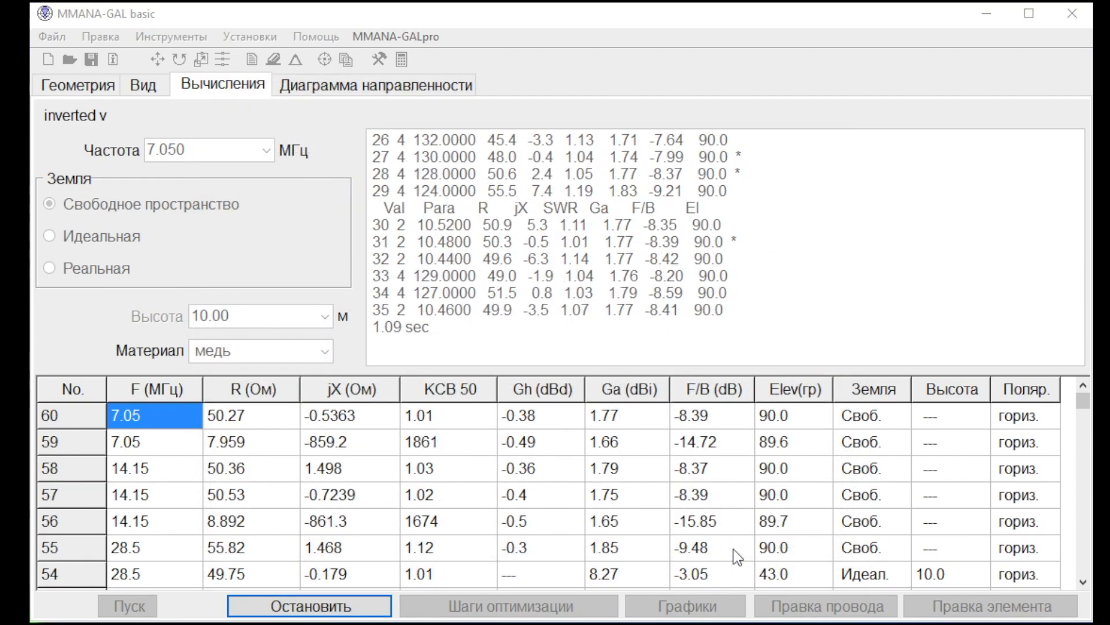
{"action": "left_click", "coordinate": [643, 401]}
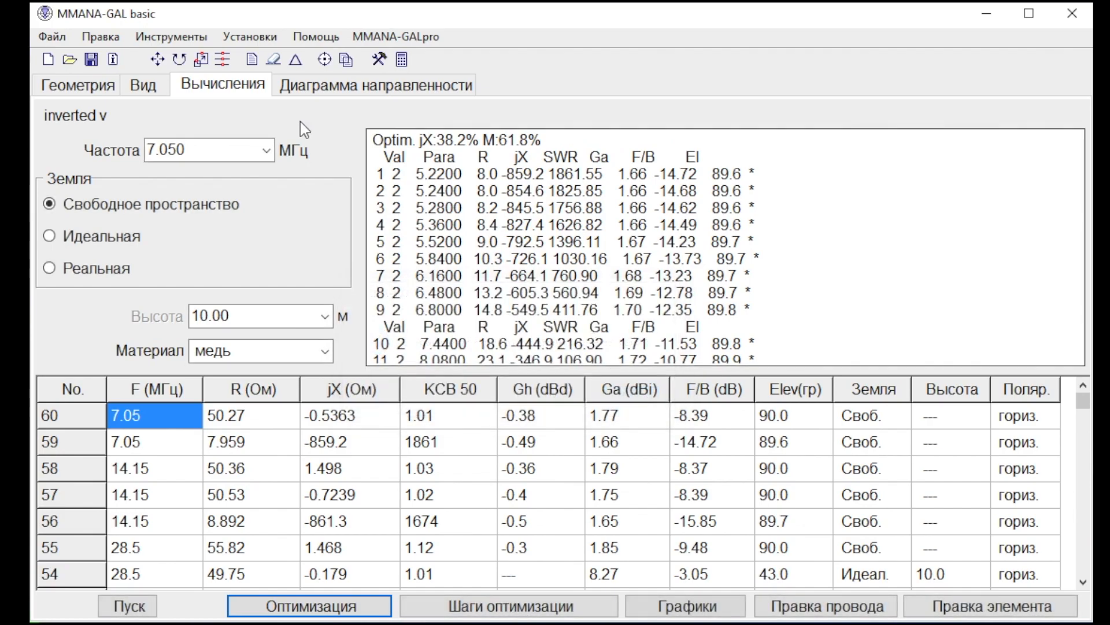
View the geometry and radiation pattern of the antenna optimized for 7.050 MHz.
{"action": "left_click", "coordinate": [152, 92]}
{"action": "mouse_move", "coordinate": [484, 387]}
{"action": "left_mouse_down"}
{"action": "mouse_move", "coordinate": [471, 364]}
{"action": "mouse_move", "coordinate": [511, 377]}
{"action": "mouse_move", "coordinate": [473, 376]}
{"action": "left_mouse_up"}
{"action": "left_click", "coordinate": [329, 88]}
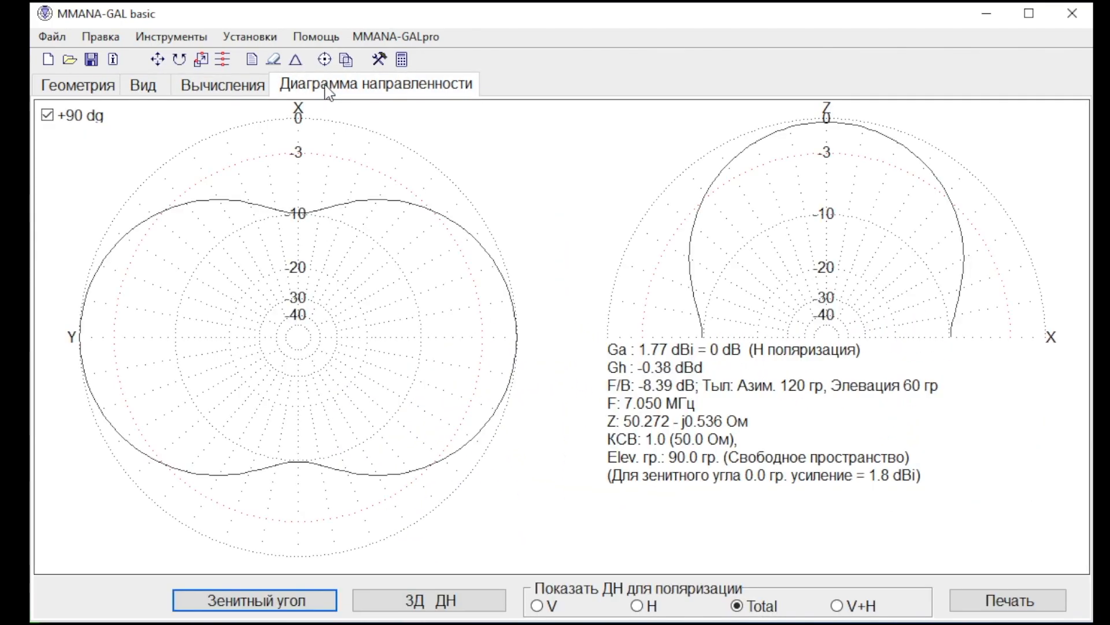
Calculate the antenna at 3.650 MHz in free space and optimize it with the existing parameters, without saving its optimization table.
{"action": "left_click", "coordinate": [218, 86]}
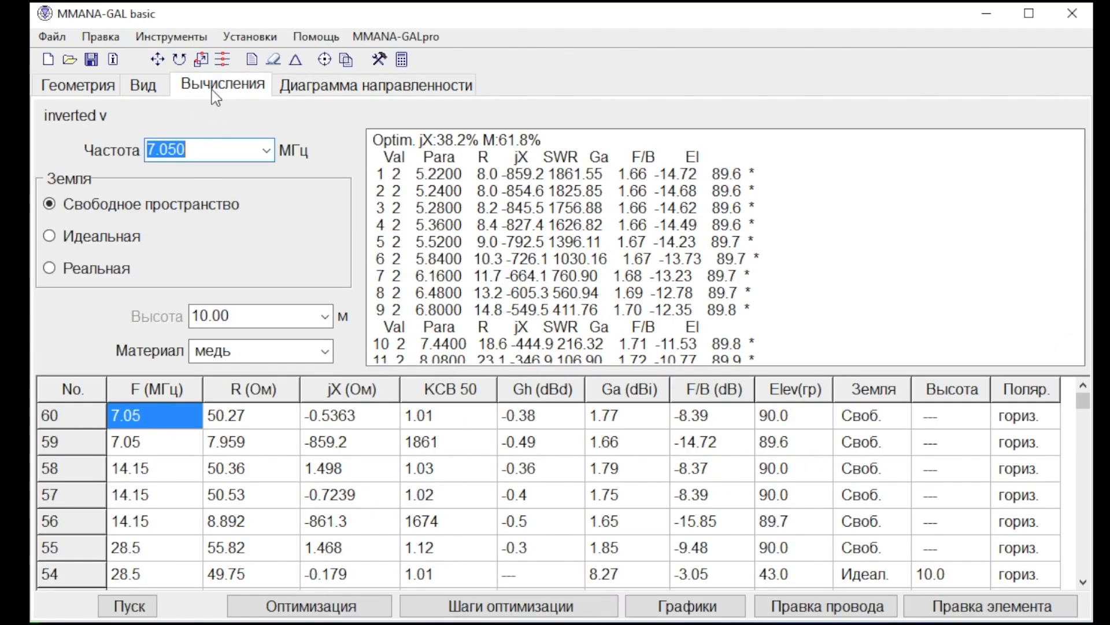
{"action": "left_click", "coordinate": [266, 151]}
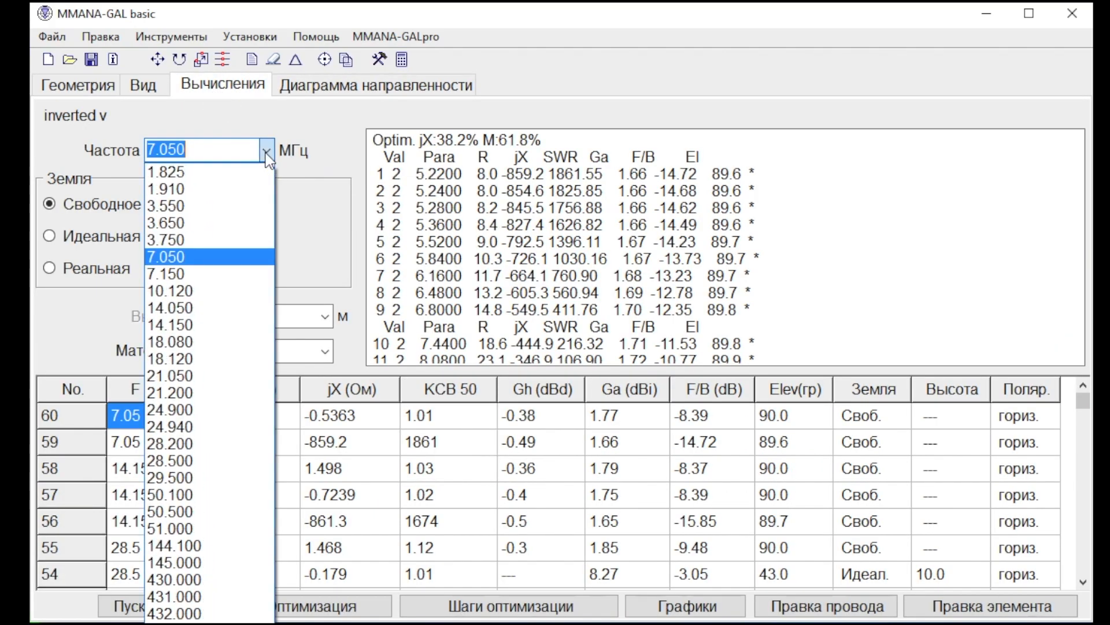
{"action": "left_click", "coordinate": [222, 223]}
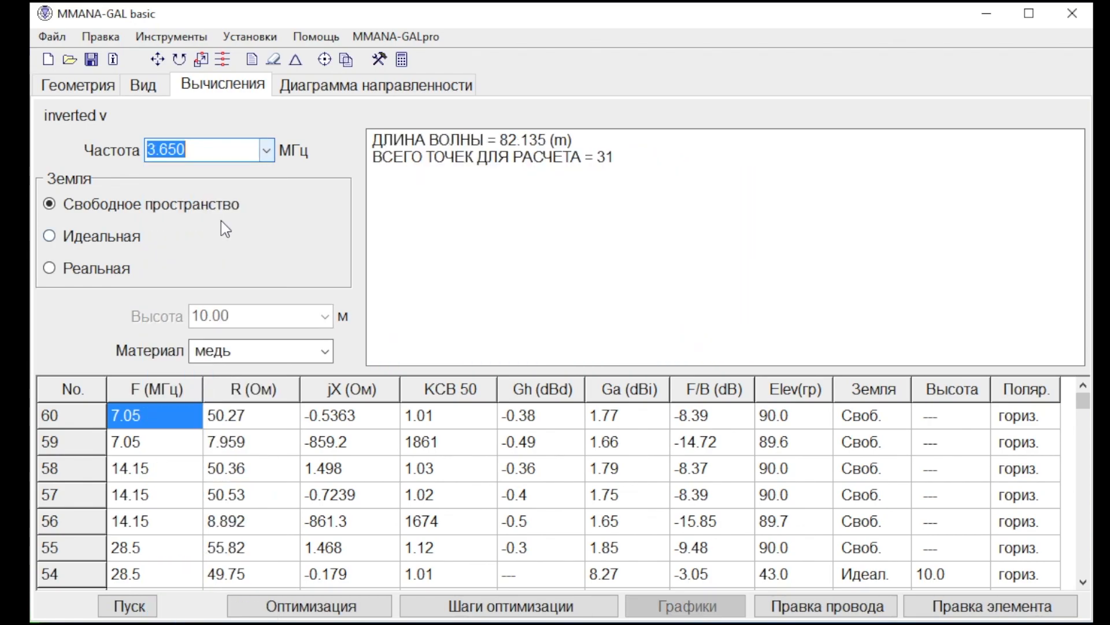
{"action": "left_click", "coordinate": [152, 607]}
{"action": "left_click", "coordinate": [297, 605]}
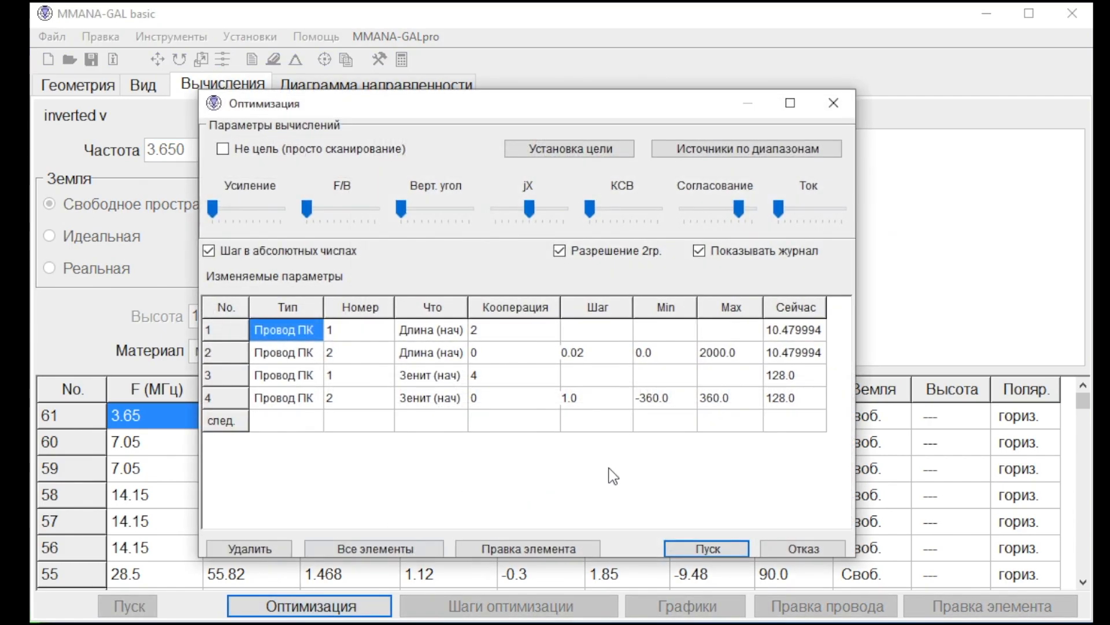
{"action": "left_click", "coordinate": [707, 548]}
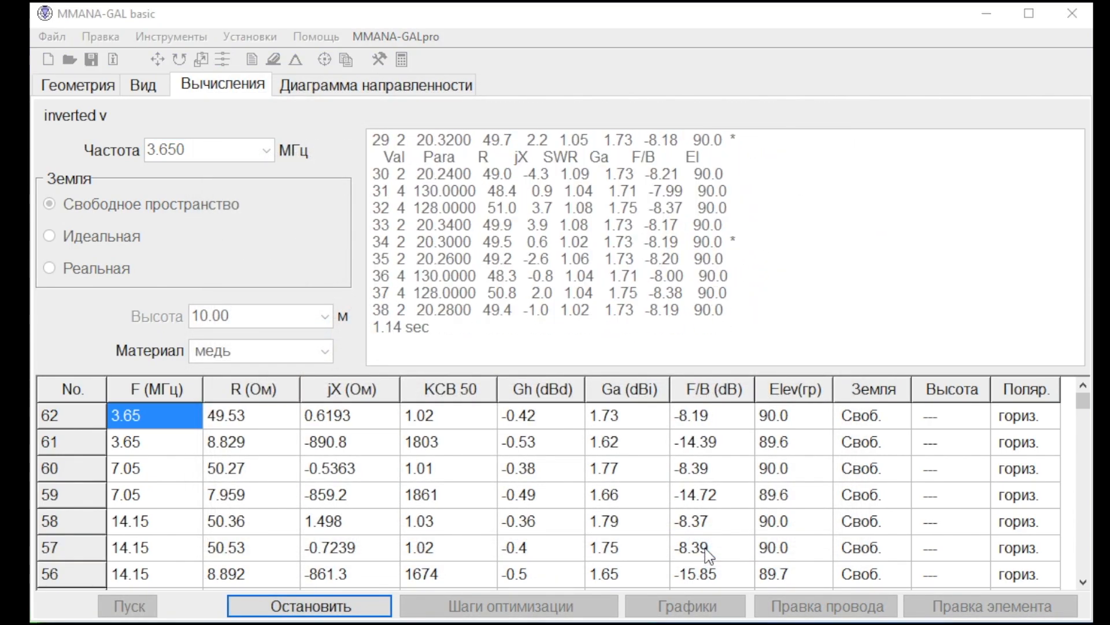
{"action": "left_click", "coordinate": [637, 395]}
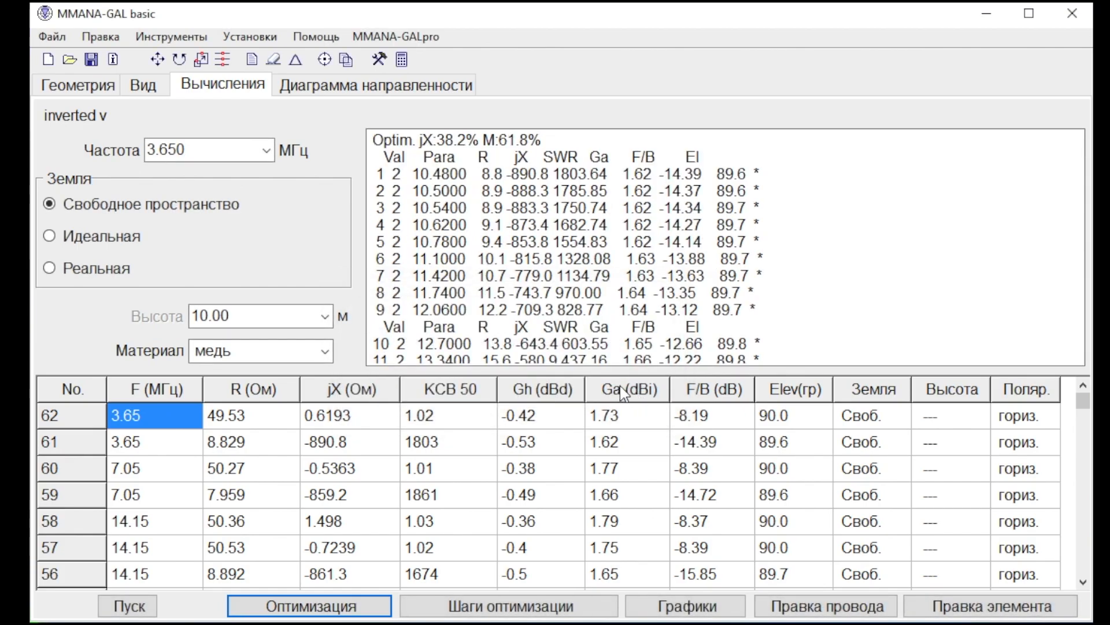
Calculate the antenna at 1.825 MHz in free space and optimize it with the existing parameters, declining to save the optimization table.
{"action": "left_click", "coordinate": [267, 152]}
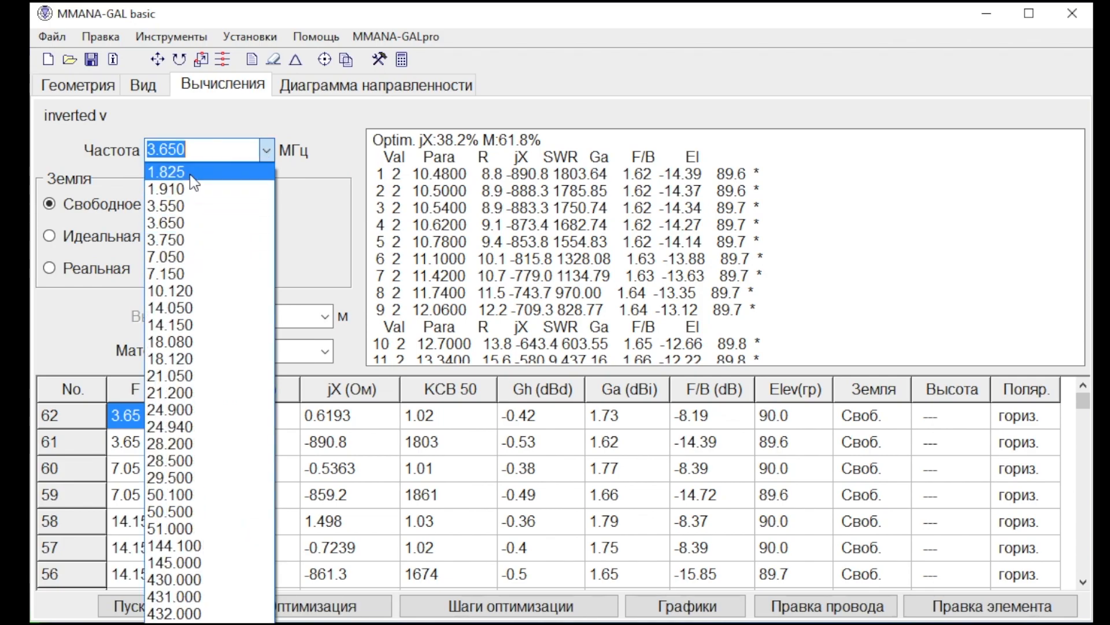
{"action": "left_click", "coordinate": [189, 172]}
{"action": "left_click", "coordinate": [131, 605]}
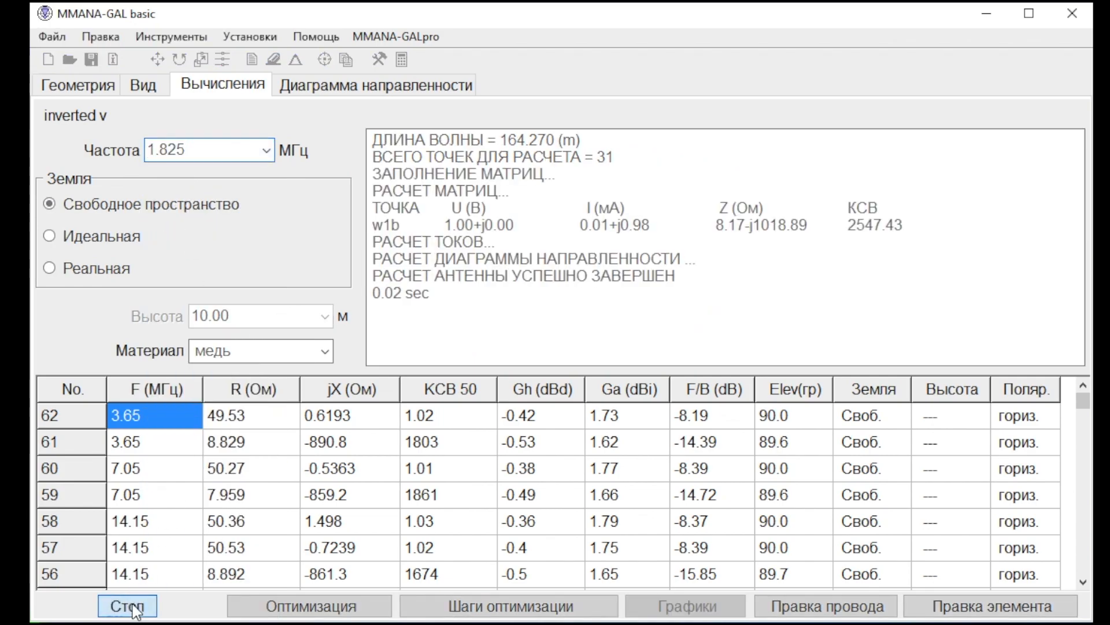
{"action": "left_click", "coordinate": [358, 605]}
{"action": "left_click", "coordinate": [694, 551]}
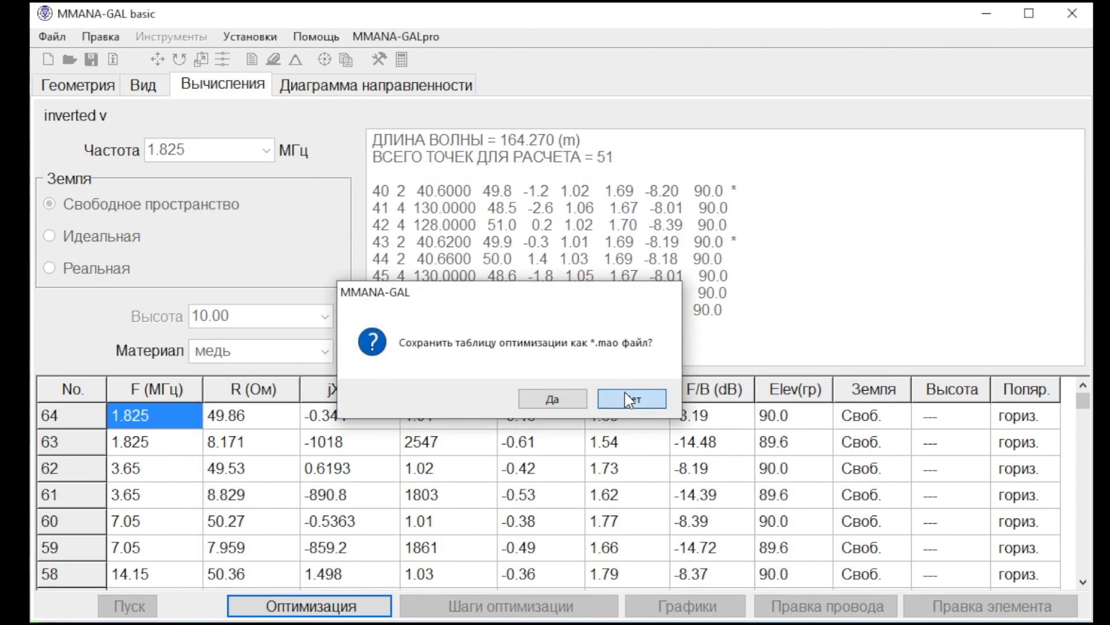
{"action": "left_click", "coordinate": [631, 399]}
View the radiation pattern and geometry of the antenna optimized for 1.825 MHz, and examine the dimensions of its wires.
{"action": "left_click", "coordinate": [294, 93]}
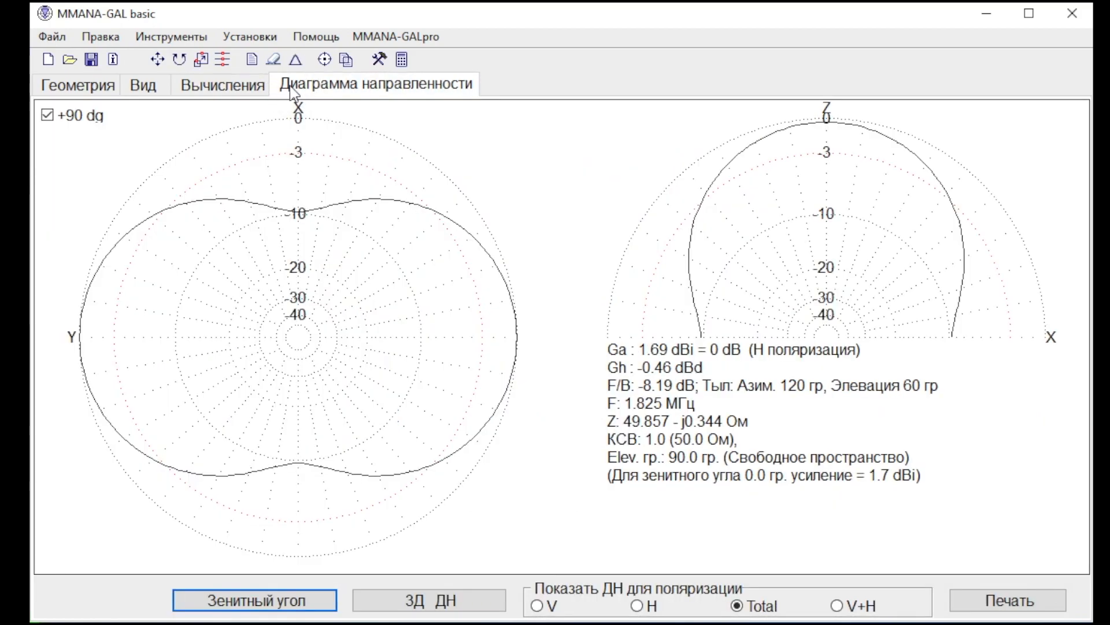
{"action": "left_click", "coordinate": [203, 94]}
{"action": "left_click", "coordinate": [130, 87]}
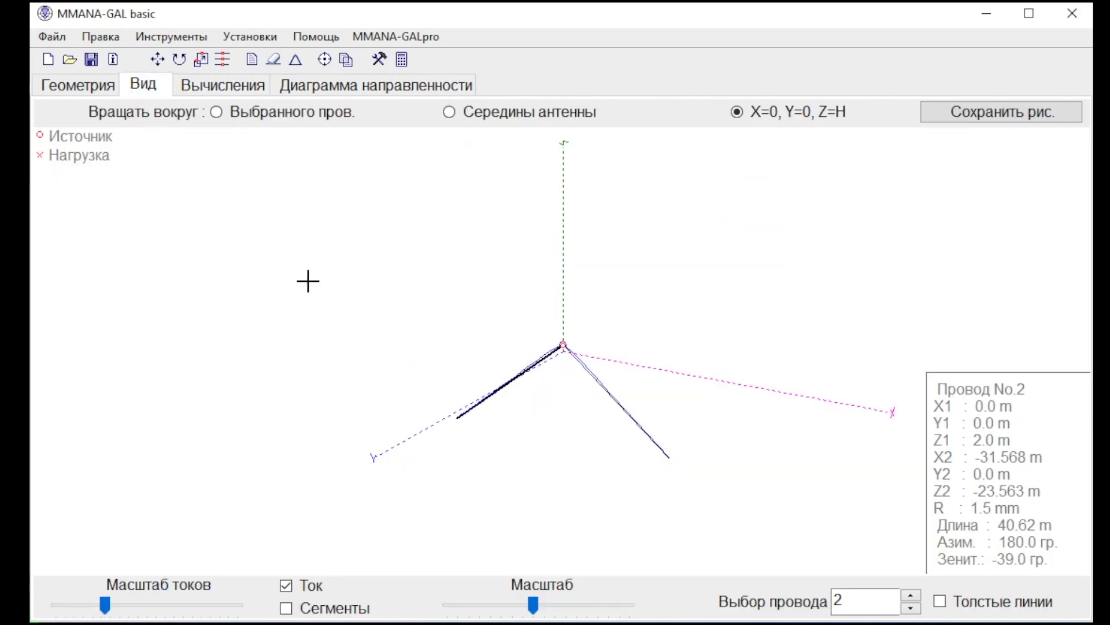
{"action": "left_click", "coordinate": [610, 398]}
{"action": "left_click", "coordinate": [518, 372]}
{"action": "left_click_drag", "start_coordinate": [519, 372], "coordinate": [558, 401]}
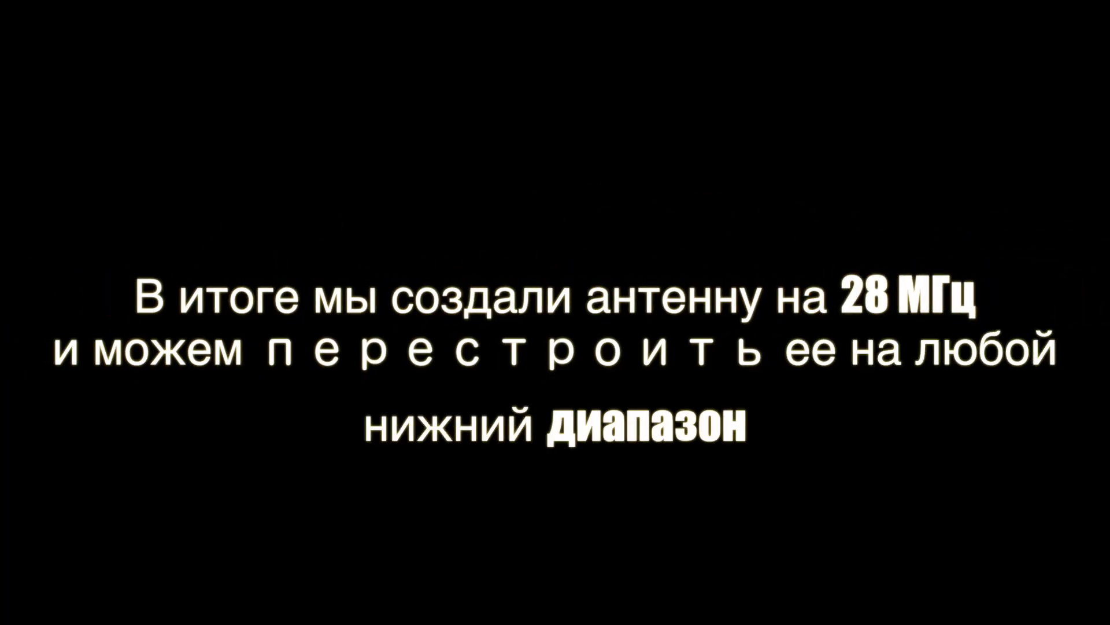